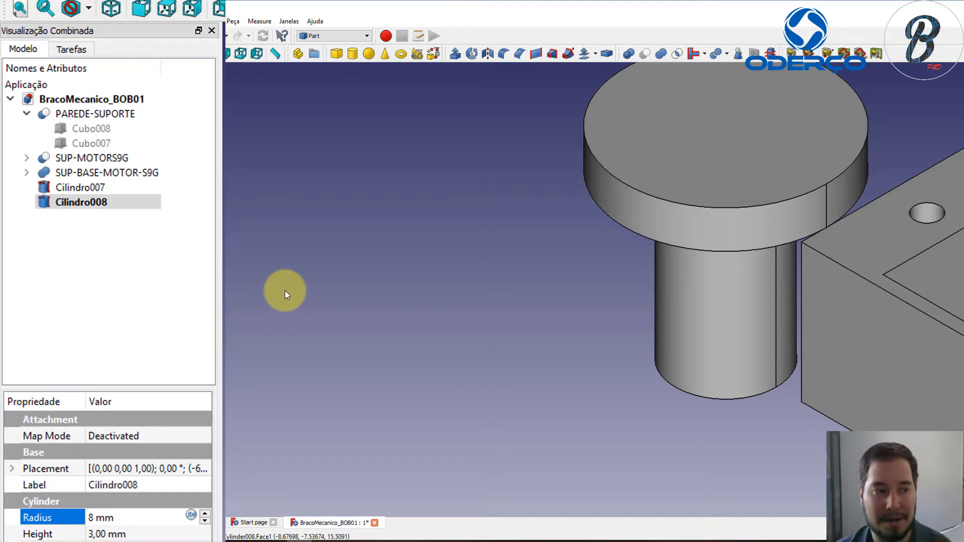
Step: Set the height of the stem cylinder Cilindro007 to 16 mm
left_click(103, 191)
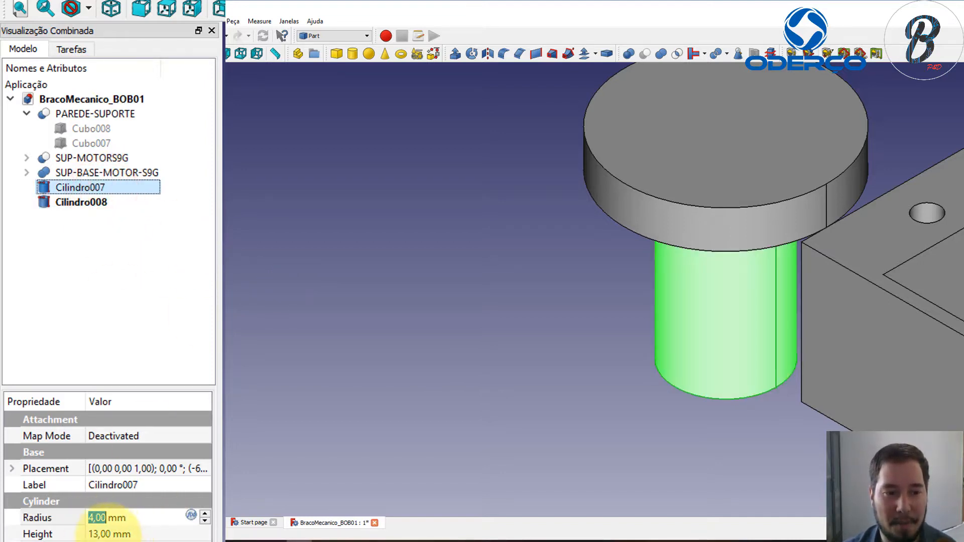
left_click(100, 534)
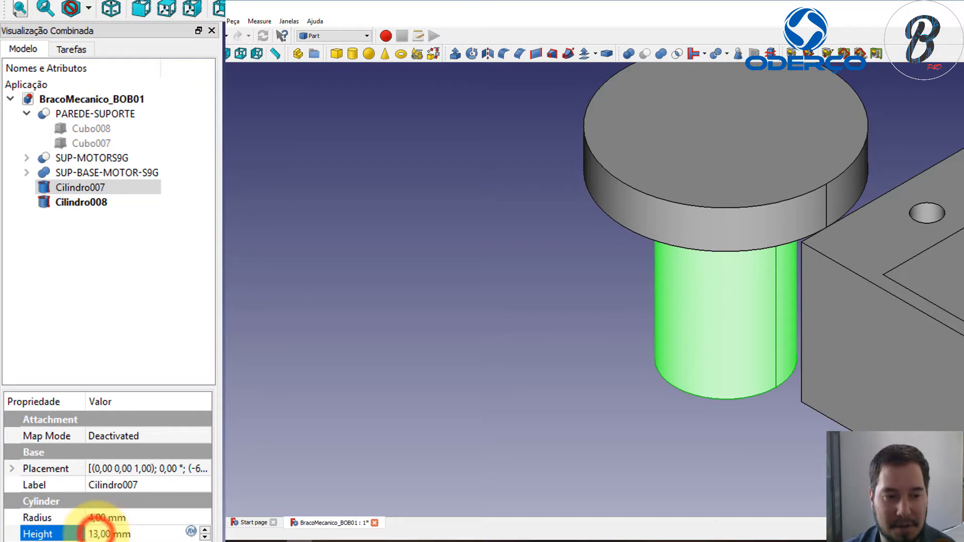
left_click(94, 535)
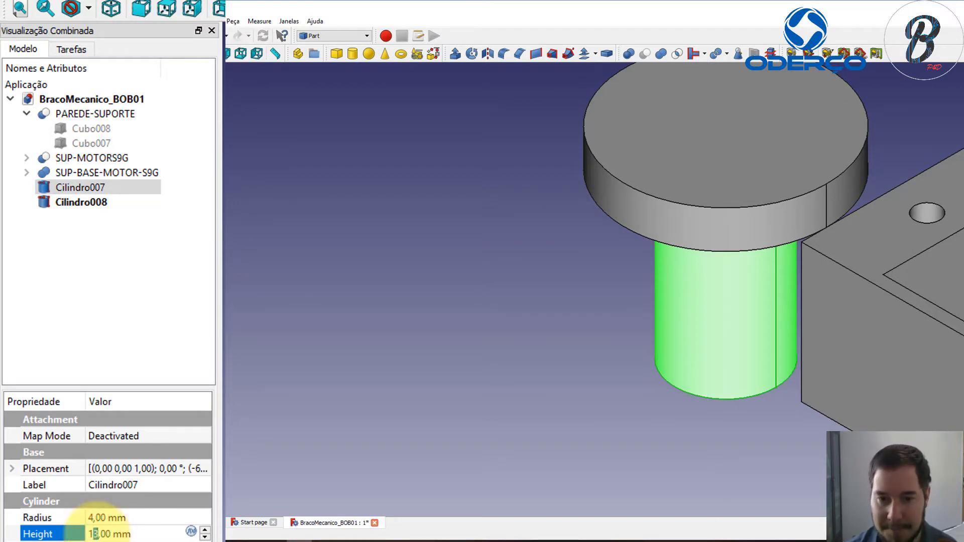
type("6")
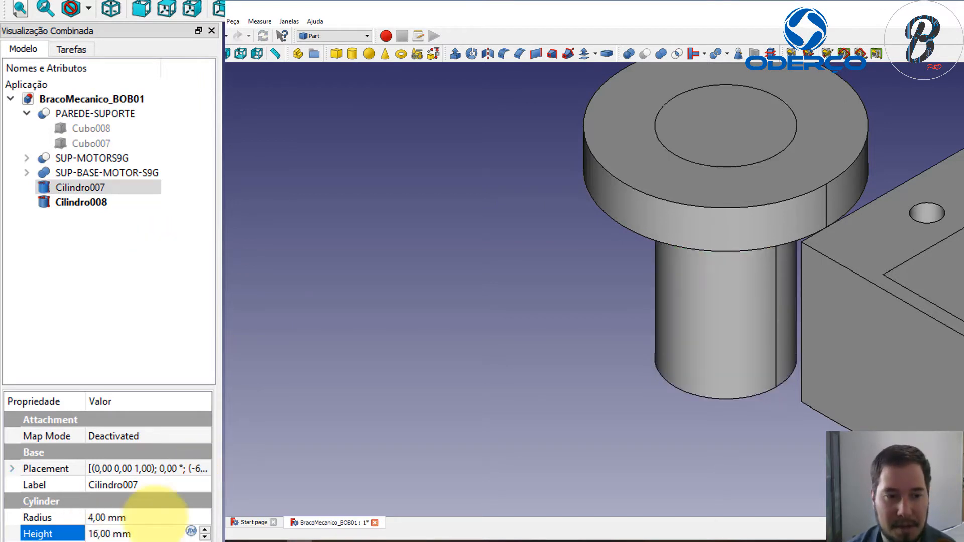
Step: Position Cilindro007 at X -6 mm and Z -3 mm through its placement and accept it
left_click(166, 469)
left_click(202, 468)
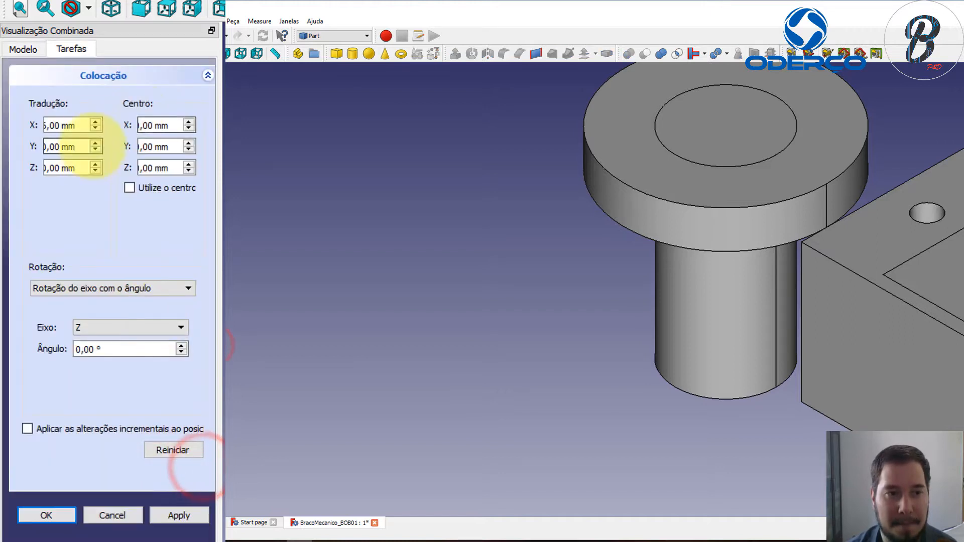
left_click(96, 129)
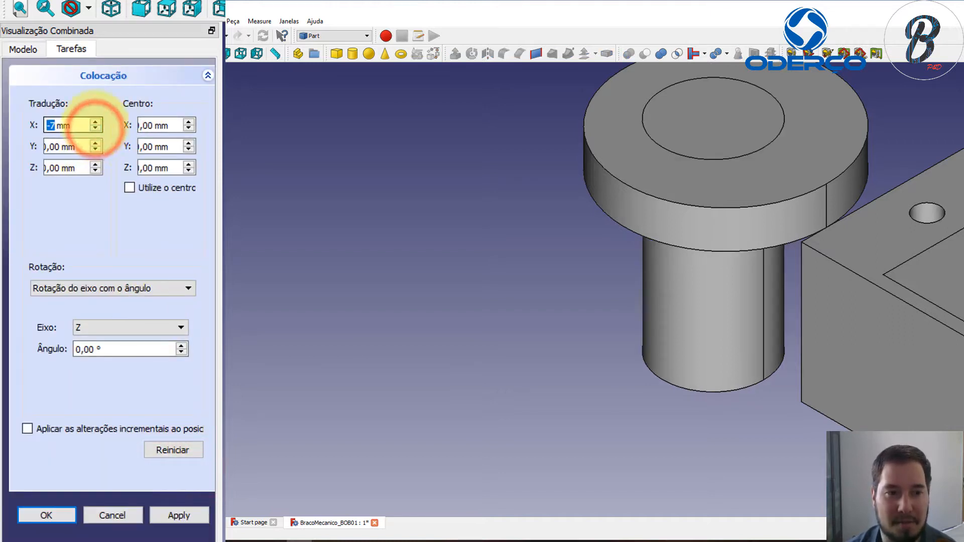
left_click(95, 123)
left_click(96, 171)
left_click(95, 172)
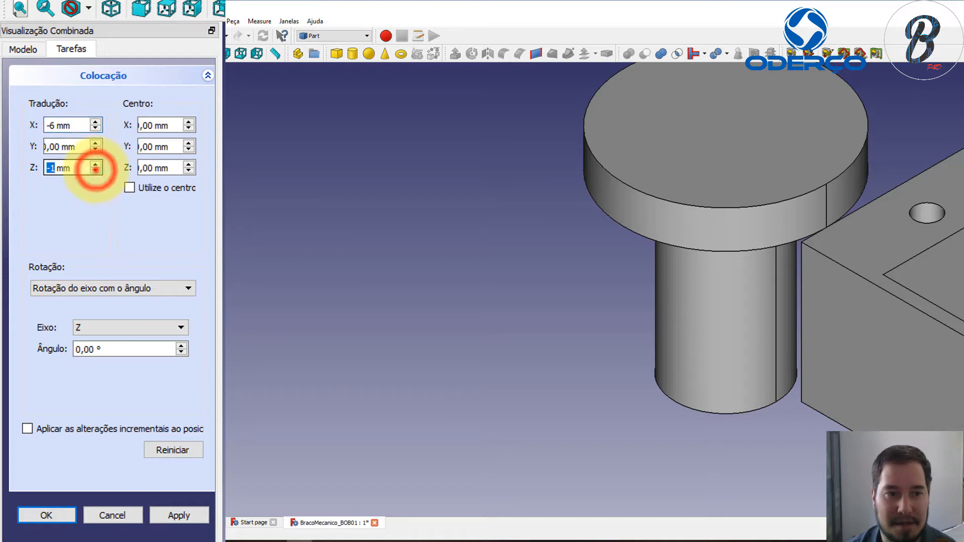
left_click(95, 172)
left_click(47, 515)
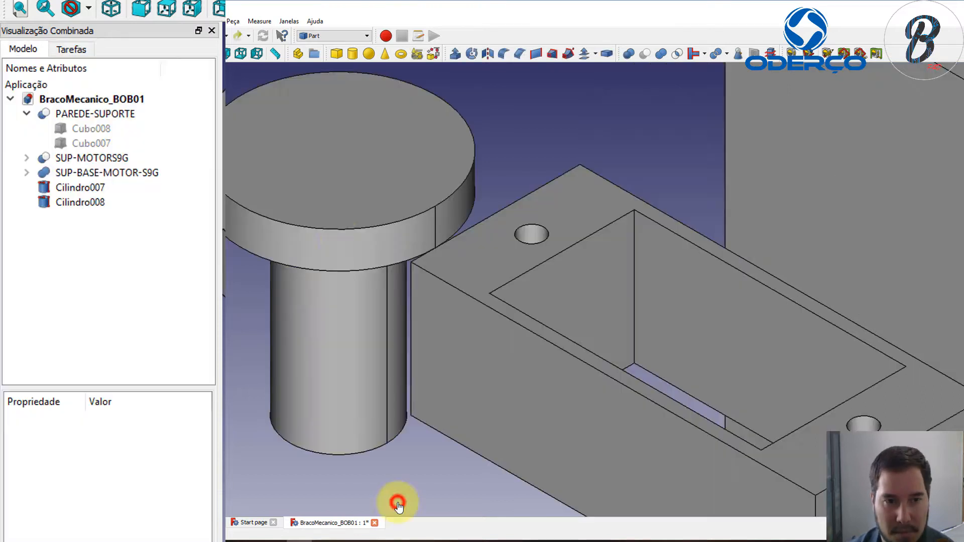
Step: Create a new cylinder and set its height to 3 mm and its radius to 3,5 mm
left_click(355, 56)
scroll(339, 79, "down", 5)
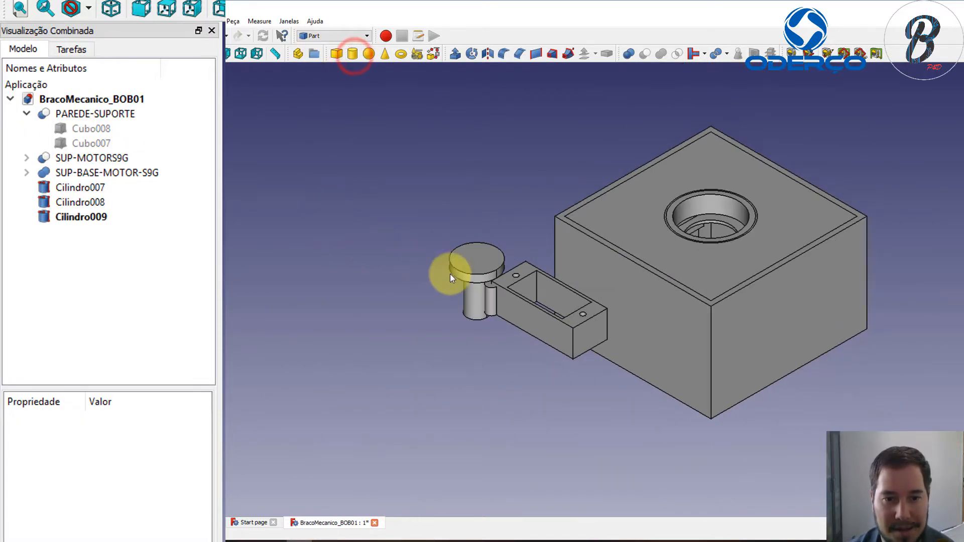
scroll(515, 291, "up", 8)
left_click(76, 217)
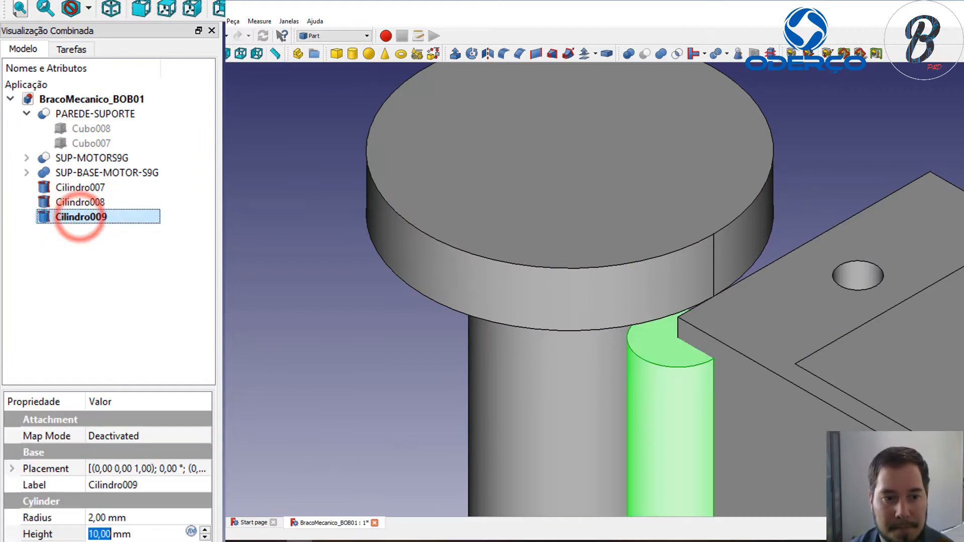
key("1")
key("0")
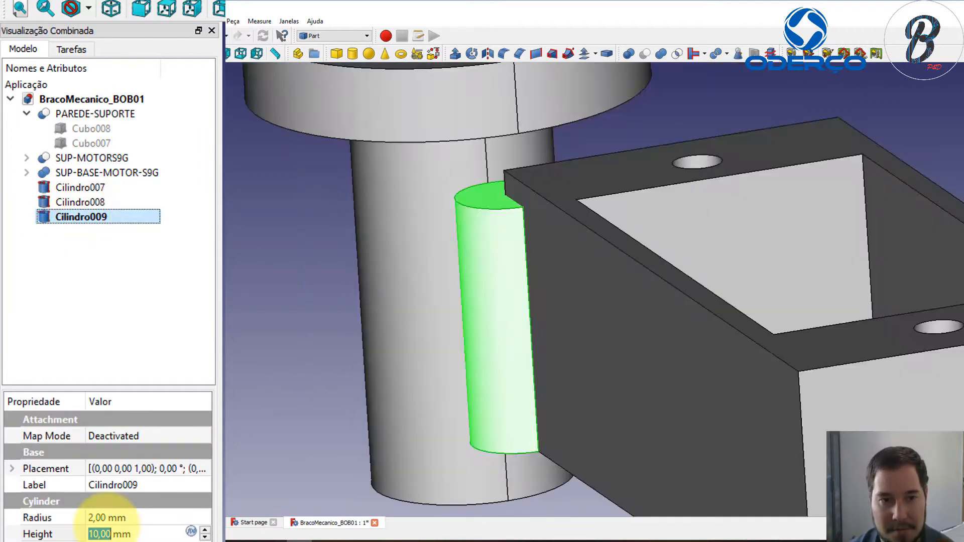
double_click(108, 534)
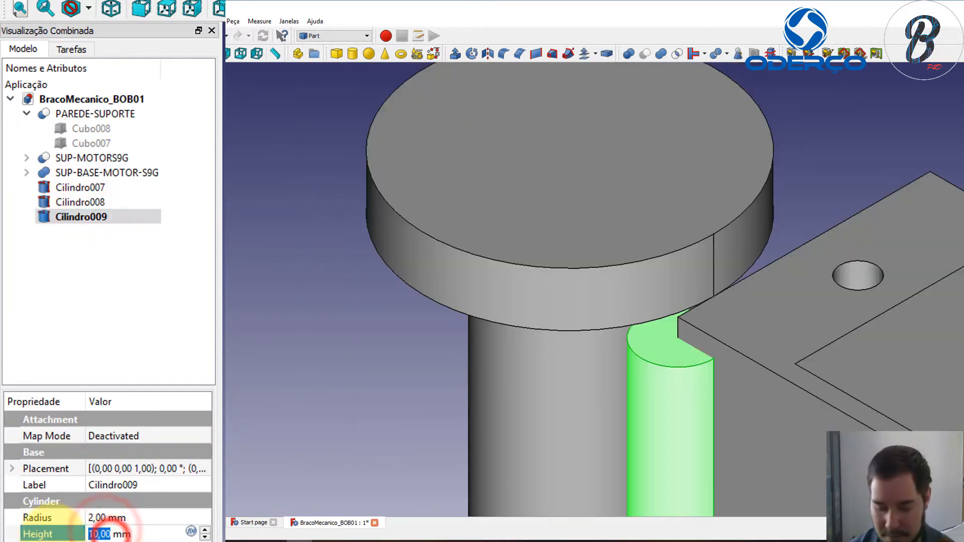
type("3")
scroll(514, 374, "down", 2)
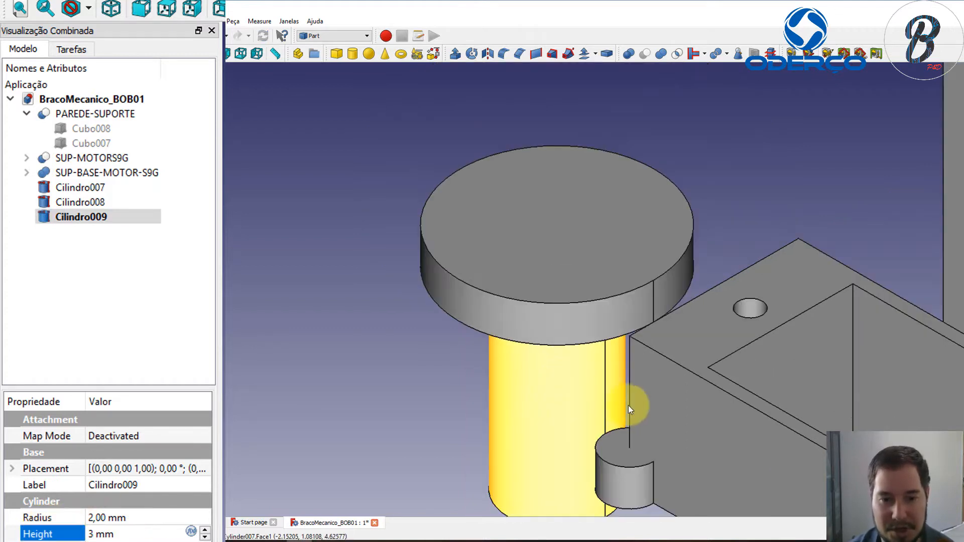
double_click(108, 517)
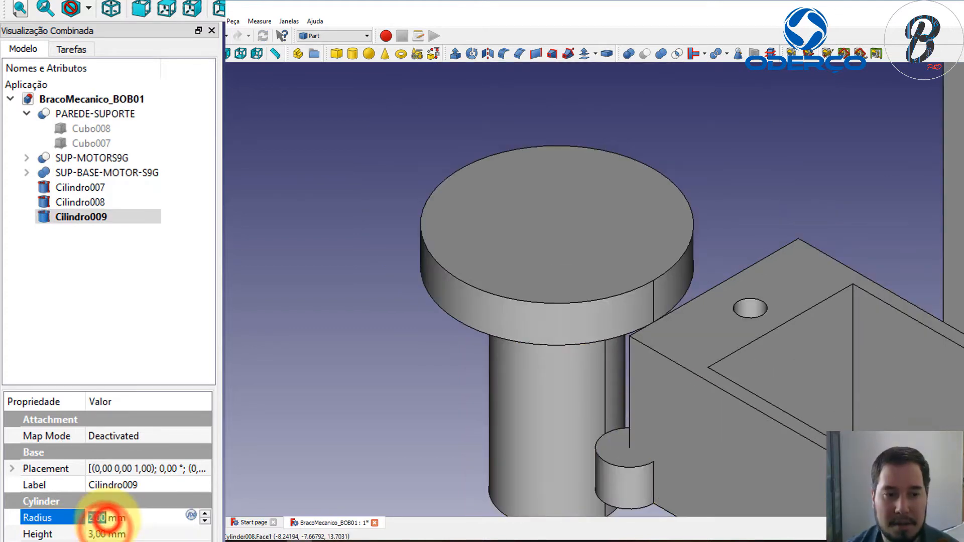
type("3,5")
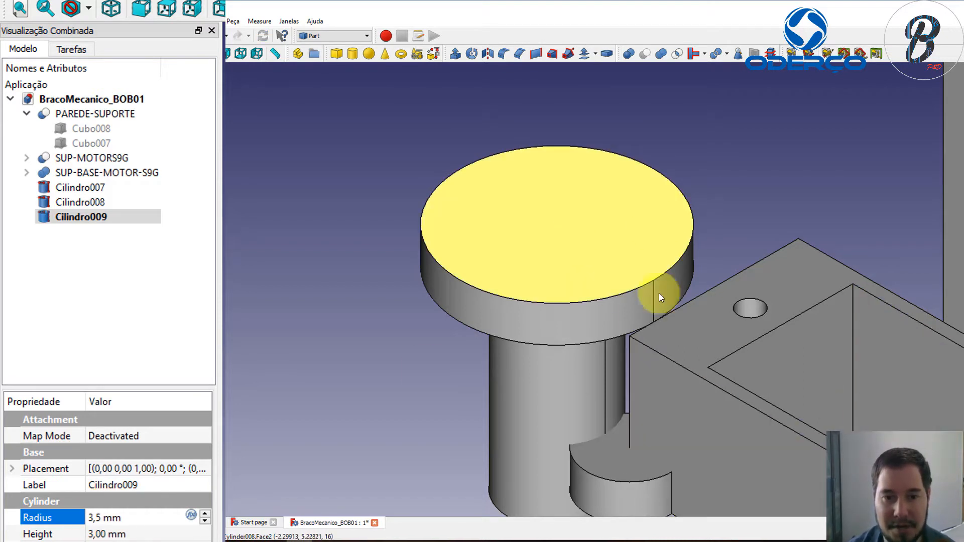
Step: Edit the placement of Cilindro009, moving it to X -6 mm, Y -2 mm and Z -3 mm
scroll(731, 393, "down", 2)
scroll(702, 466, "up", 2)
left_click(90, 217)
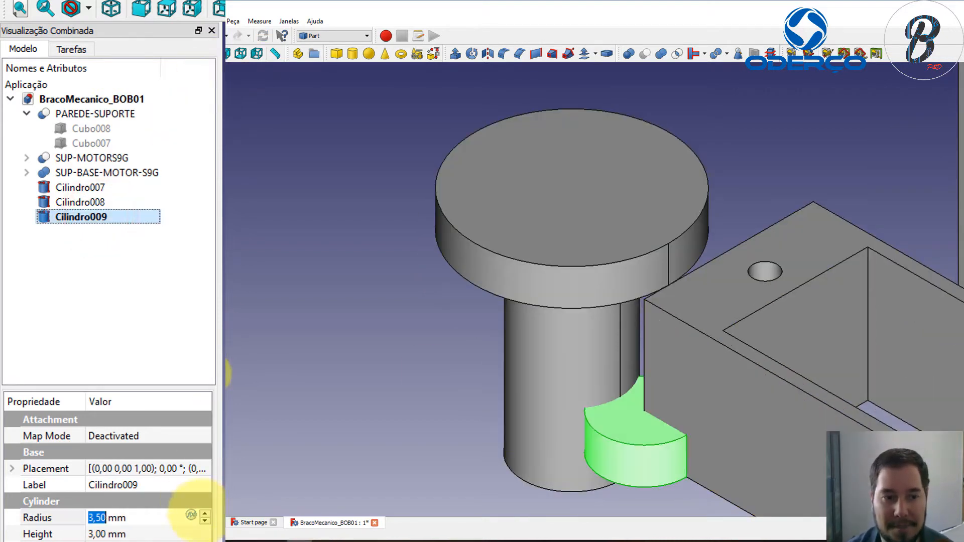
left_click(168, 469)
left_click(207, 469)
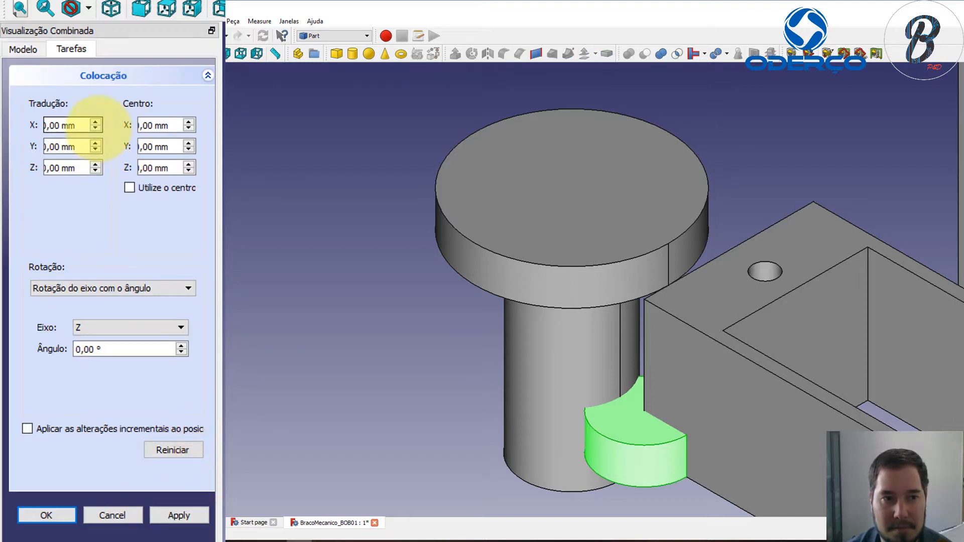
left_click(96, 129)
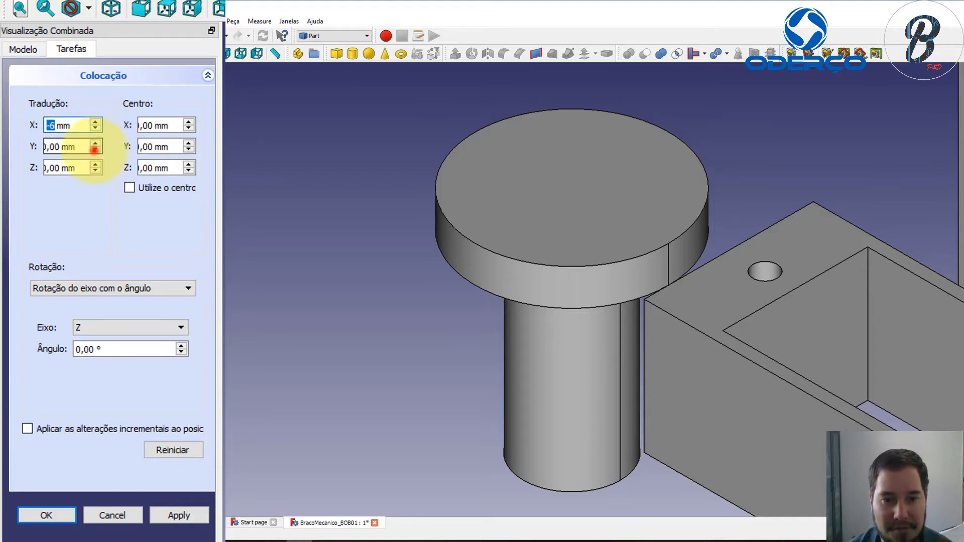
left_click(95, 149)
left_click(95, 150)
left_click(95, 171)
left_click(95, 171)
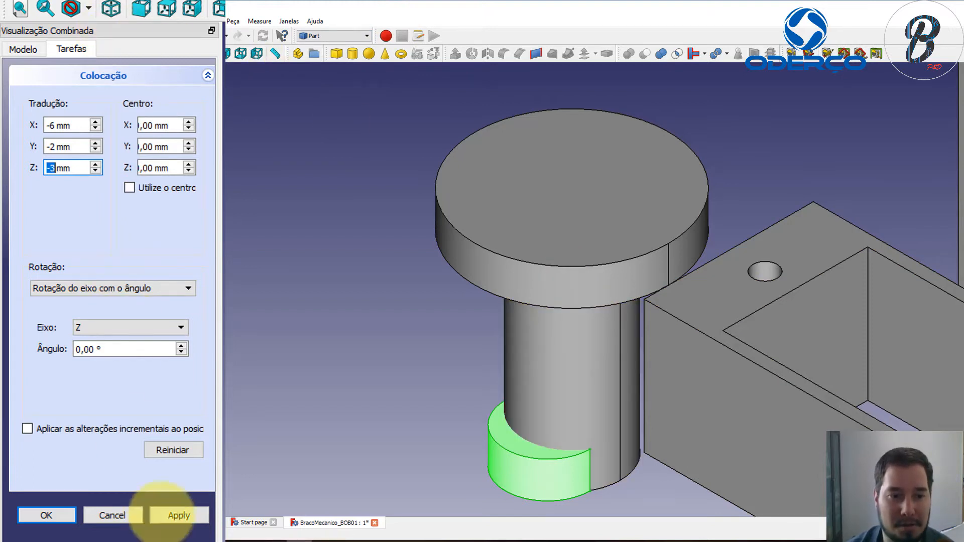
Step: Center Cilindro009 under the stem by setting its Y position to 0 mm, keep Z at -3 mm, and accept the placement
left_click(240, 53)
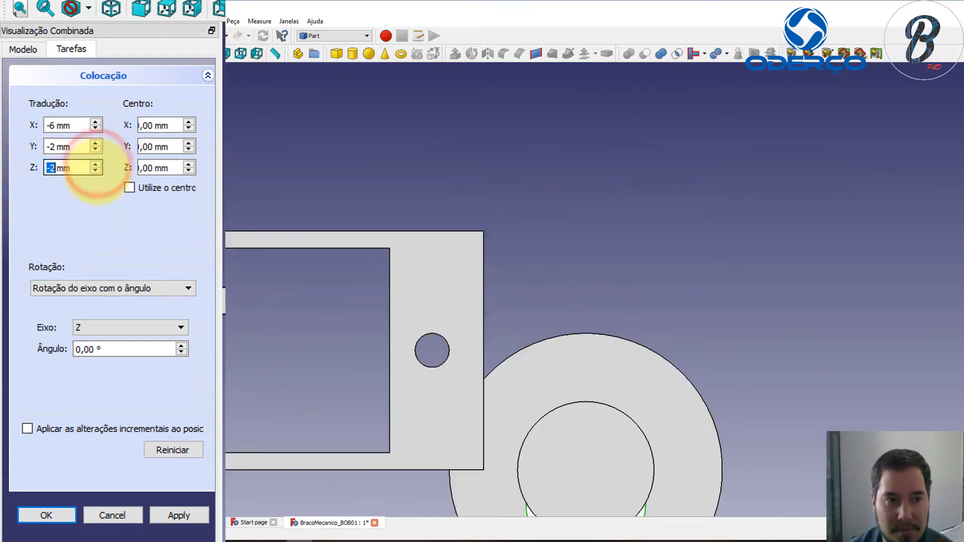
left_click(95, 171)
left_click(95, 143)
left_click(95, 143)
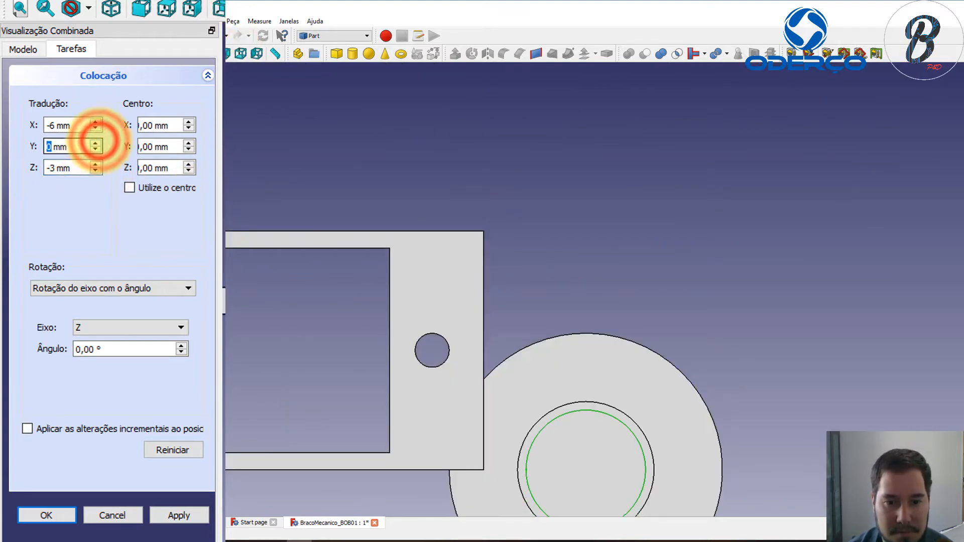
left_click(179, 516)
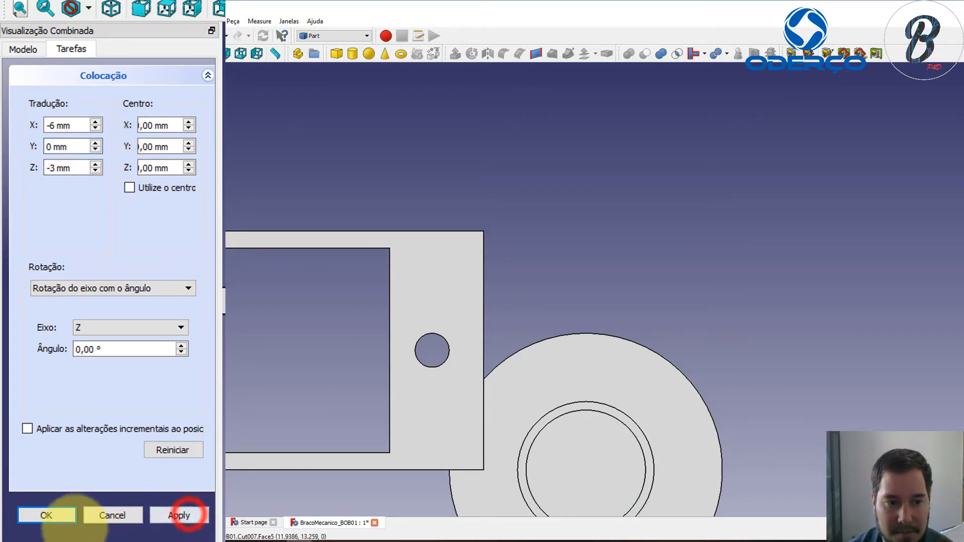
left_click(47, 515)
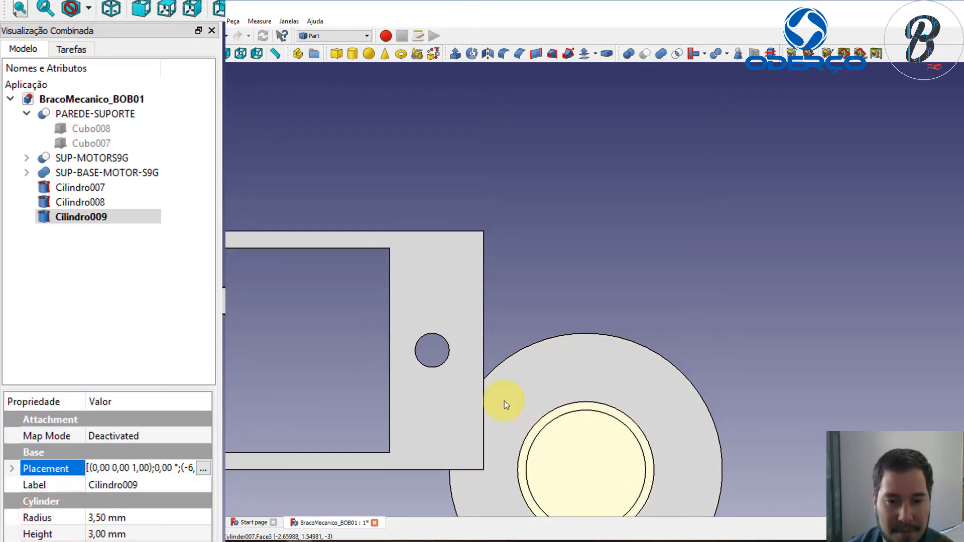
Step: Cut Cilindro009 out of Cilindro007 to hollow the lower end of the stem
left_click(65, 201)
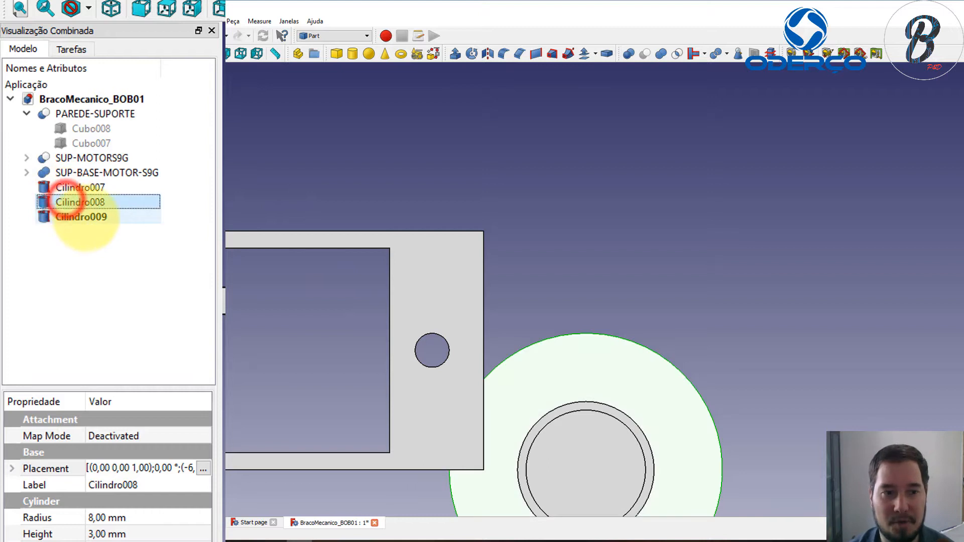
left_click(86, 216)
left_click(85, 188)
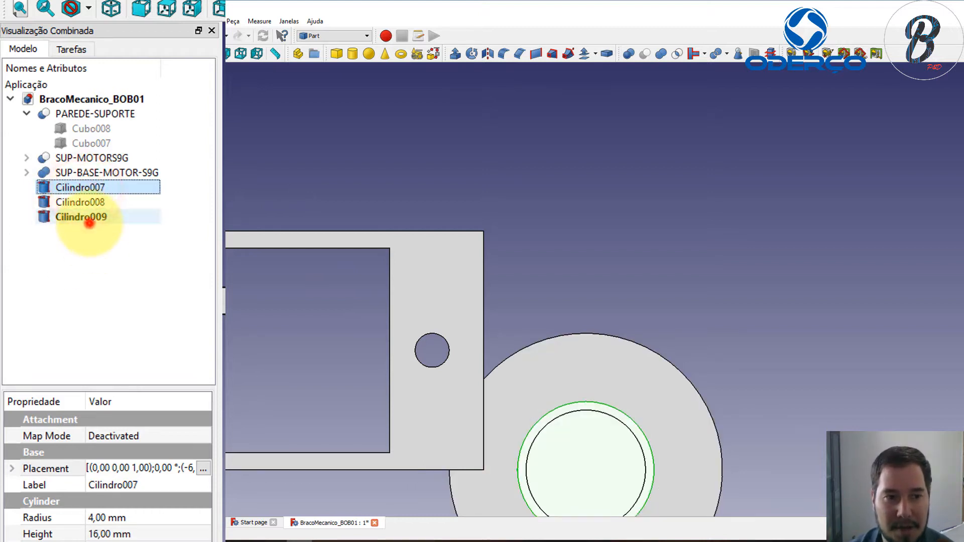
left_click(90, 221)
left_click(96, 189)
left_click(87, 221, "ctrl")
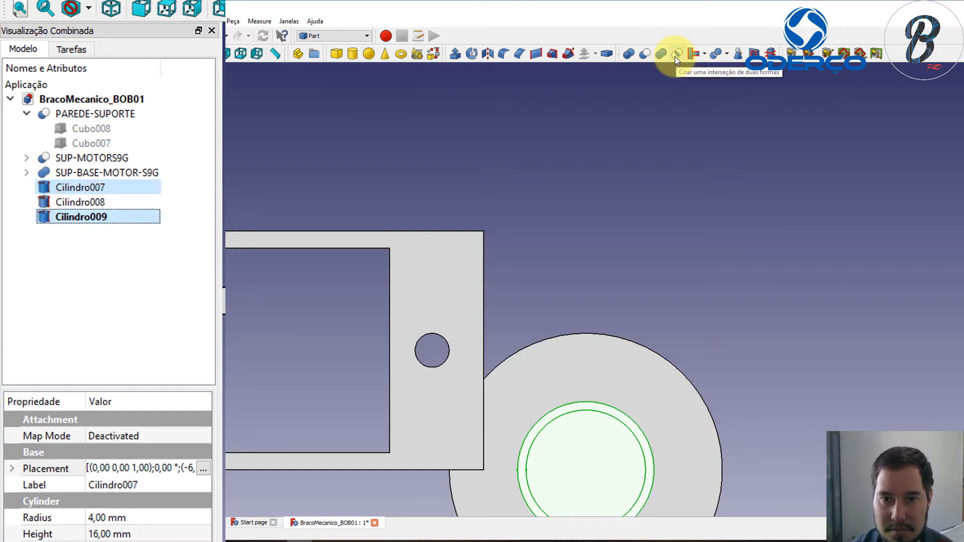
left_click(644, 53)
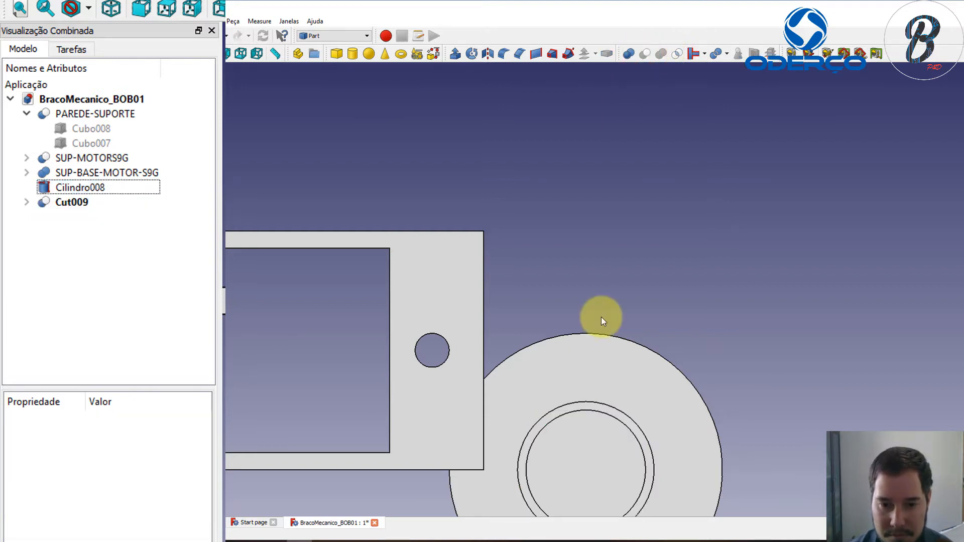
Step: Examine the hollowed stem and its disc head from the isometric, top and bottom views
key("2")
key("0")
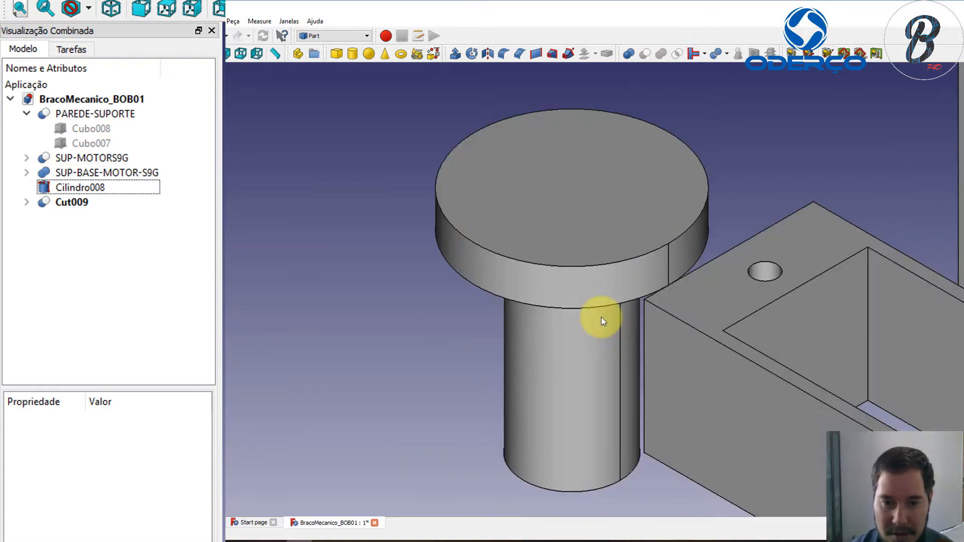
key("5")
key("2")
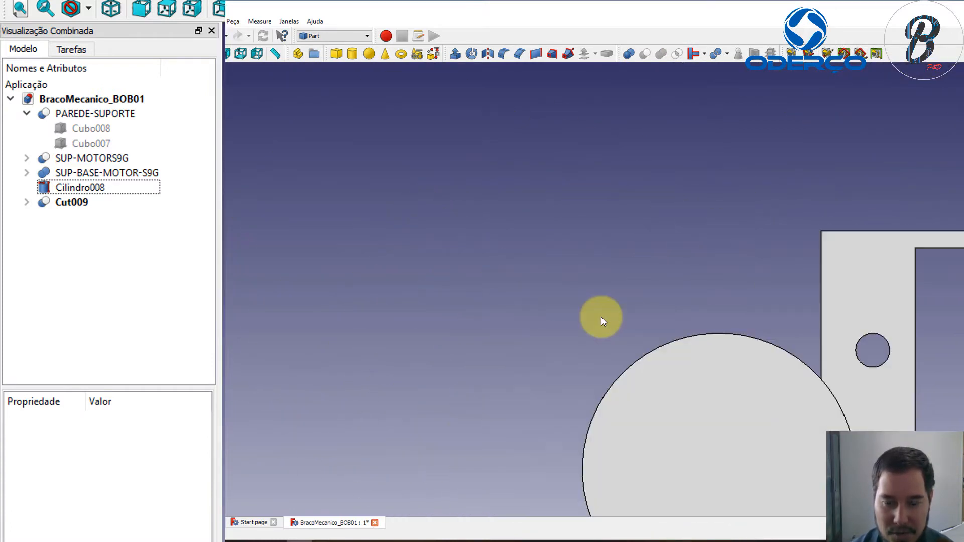
key("0")
key("5")
key("0")
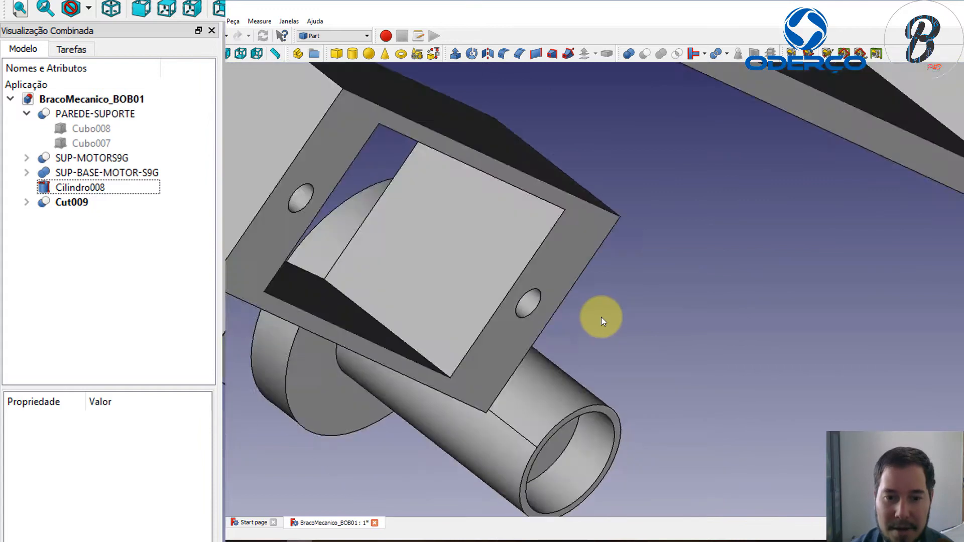
key("2")
key("5")
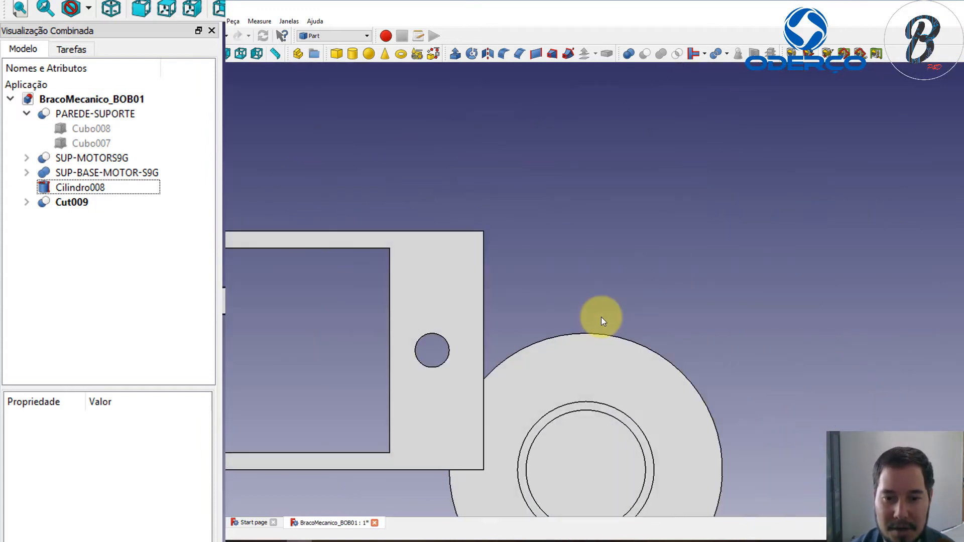
key("0")
key("2")
key("5")
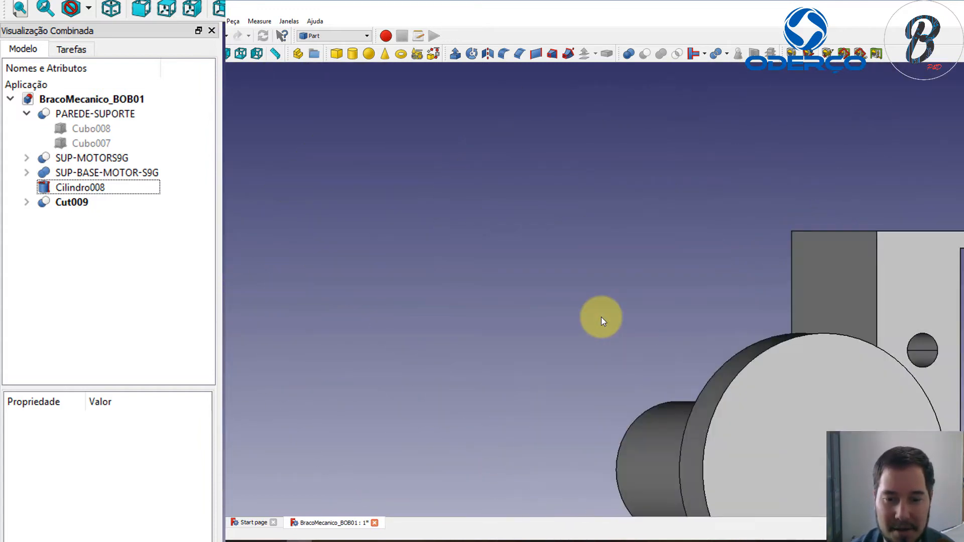
key("0")
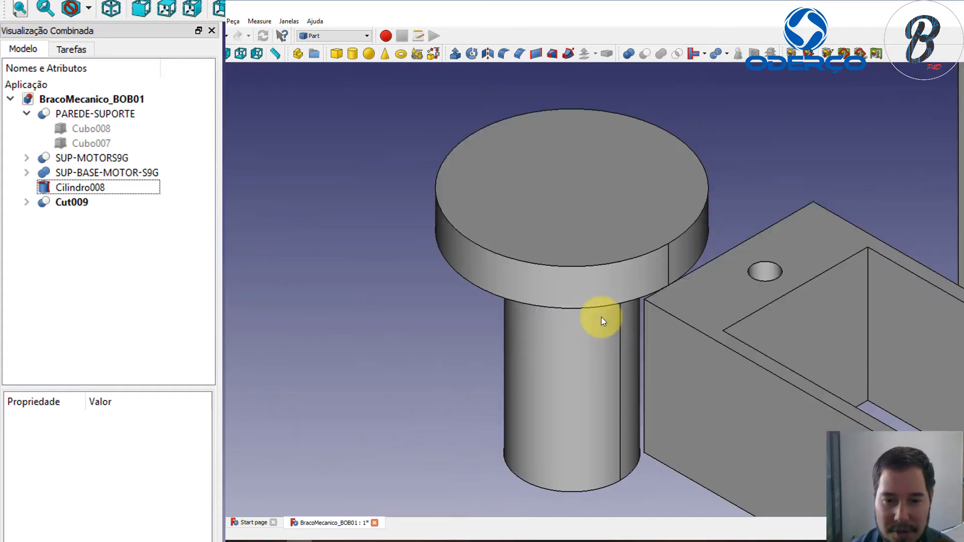
key("2")
key("0")
key("2")
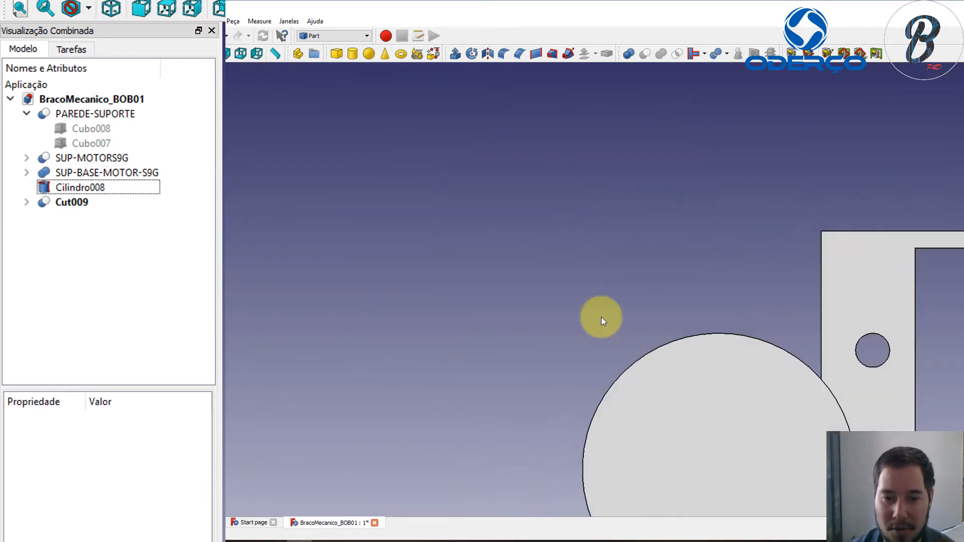
key("5")
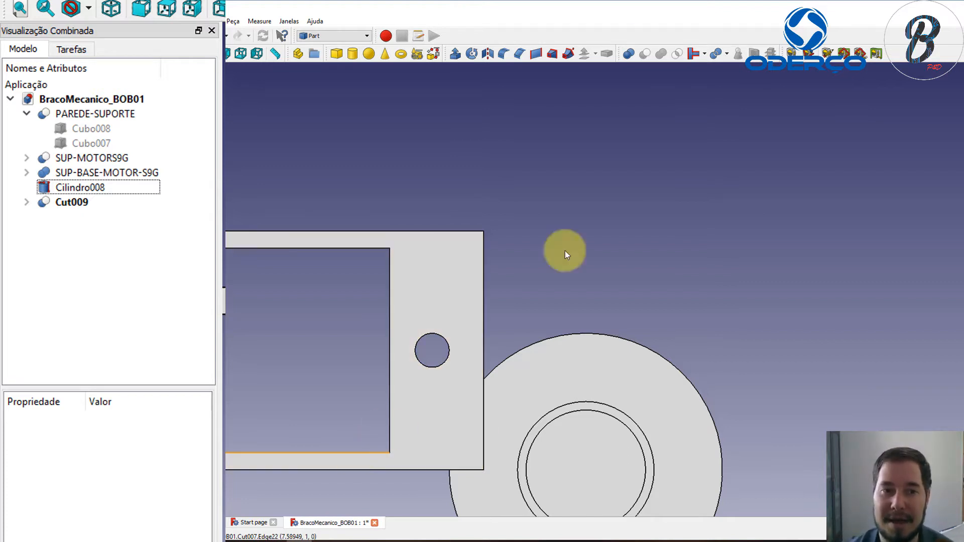
Step: Add a box and set its length to 20 mm and its width to 6 mm
left_click(340, 52)
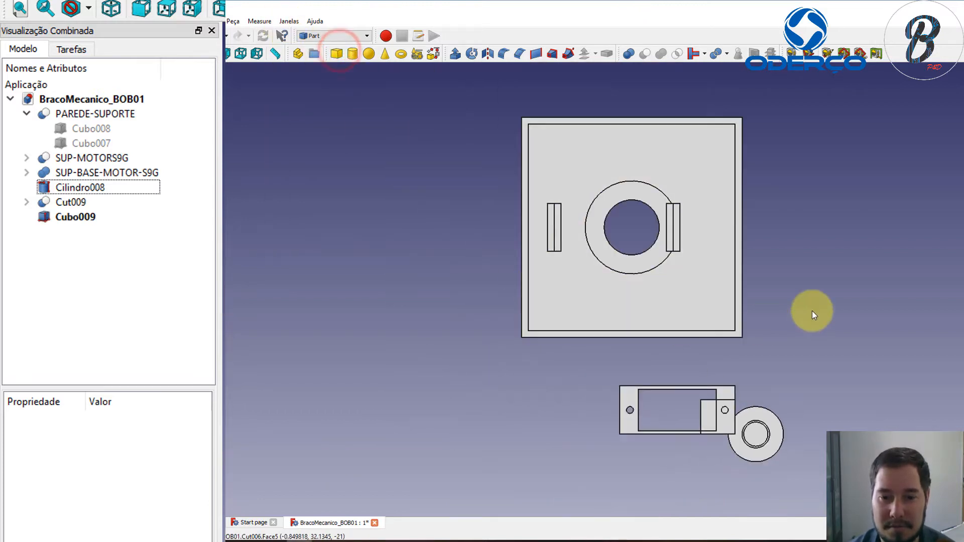
left_click(75, 217)
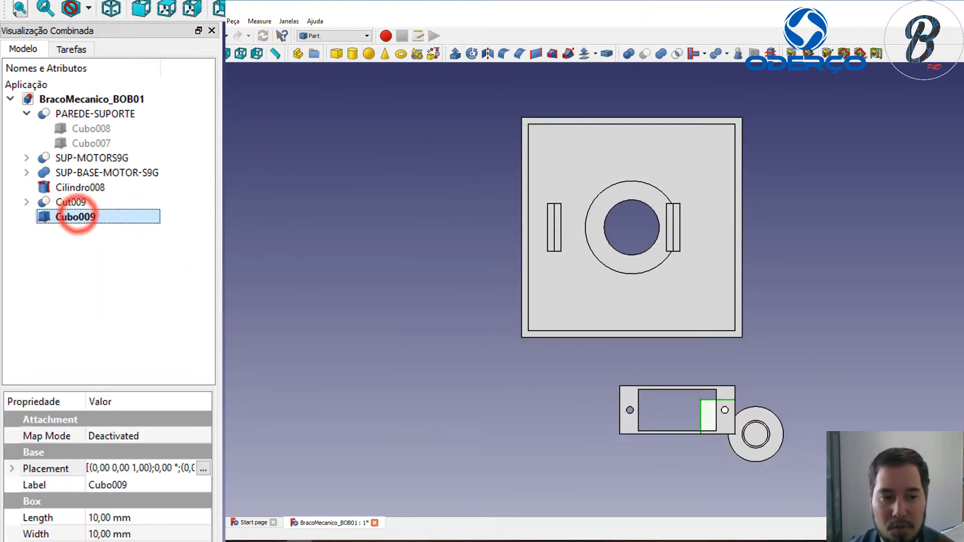
left_click(92, 517)
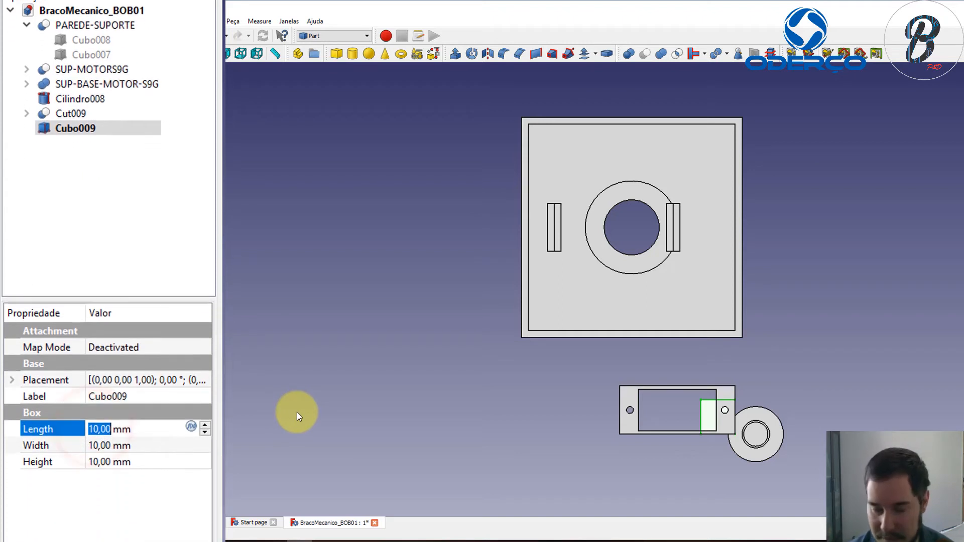
type("6")
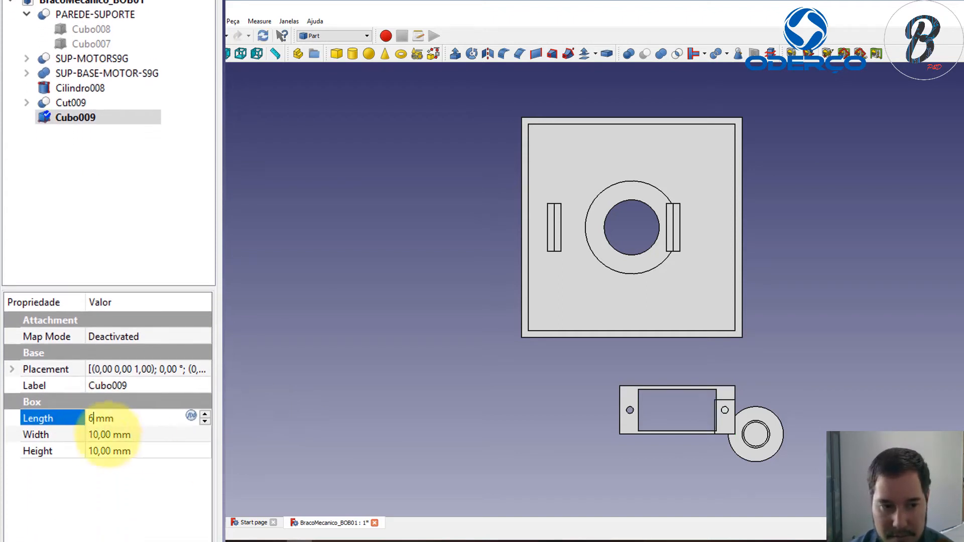
left_click(97, 435)
type("6")
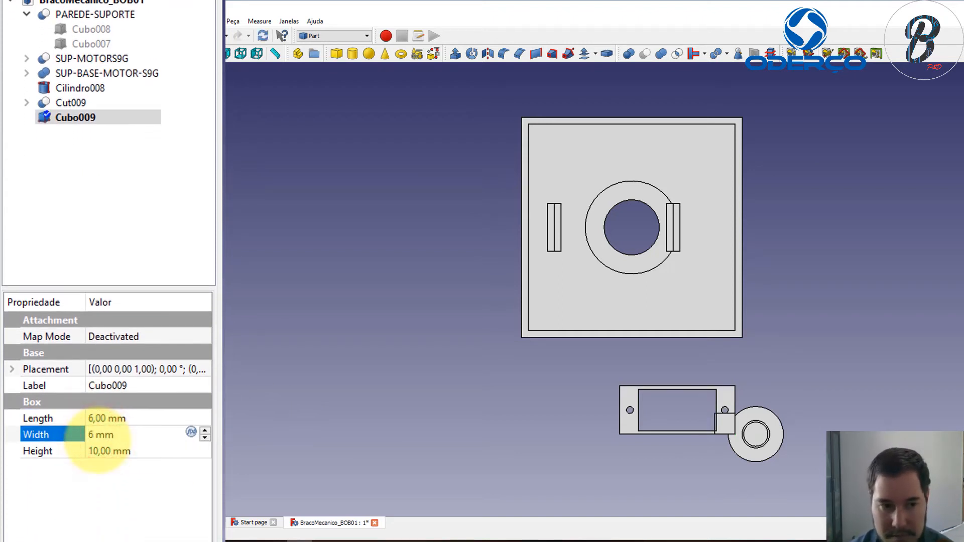
left_click(95, 418)
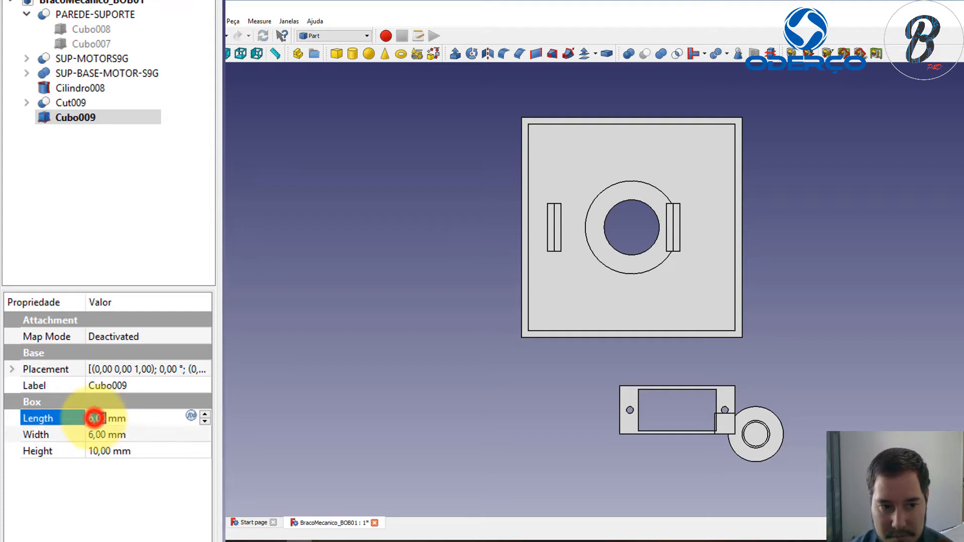
type("10")
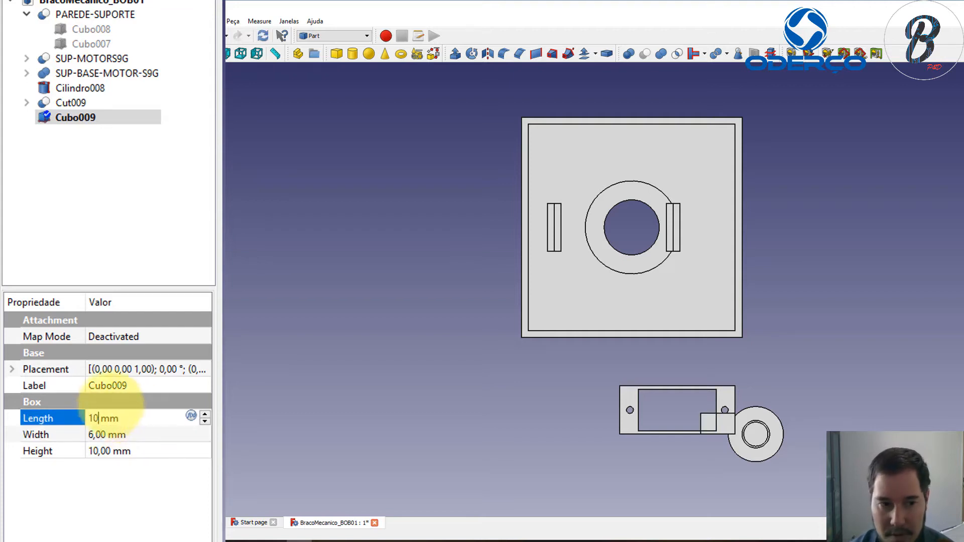
key("BackSpace")
key("BackSpace")
type("20,")
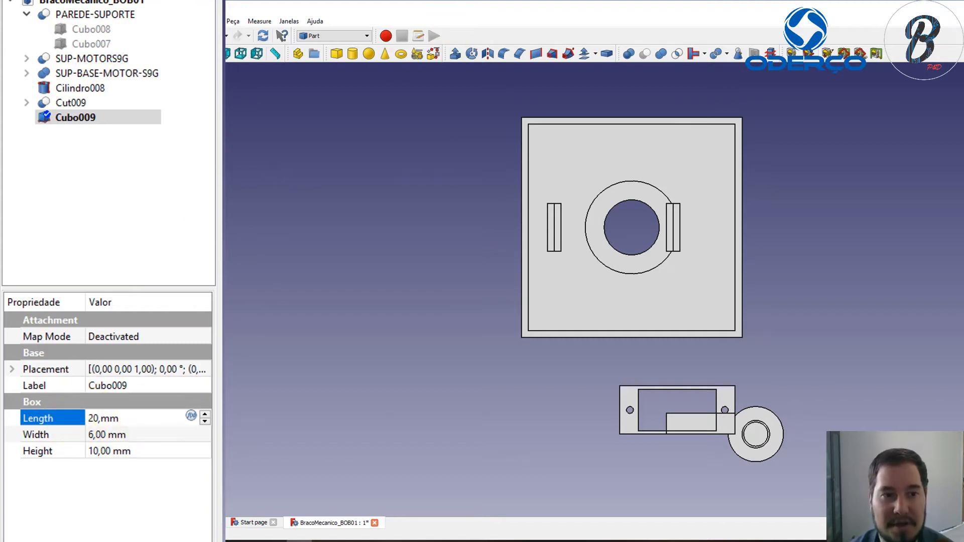
Step: Edit the placement of Cubo009, moving it to X -14 mm so it spans the pin's stem
left_click(93, 103)
left_click(91, 119)
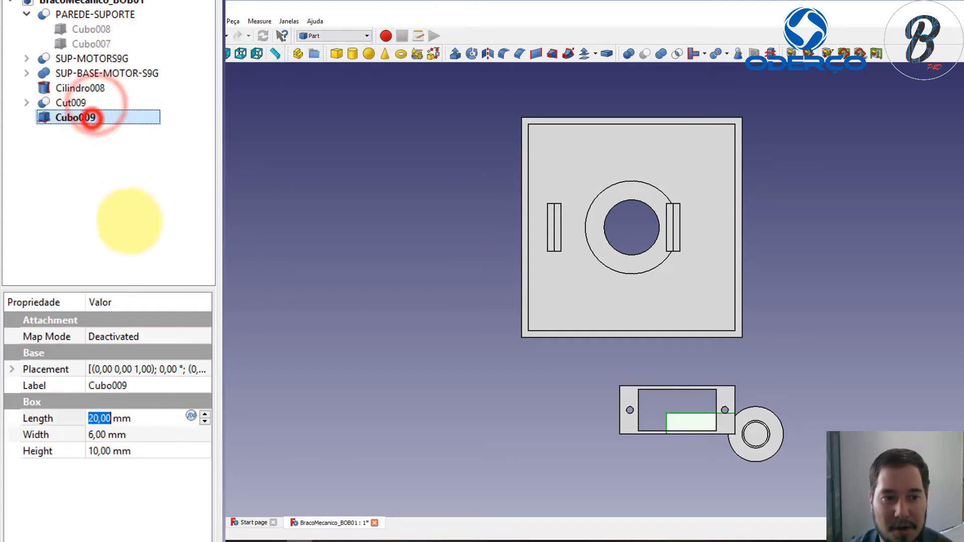
left_click(174, 369)
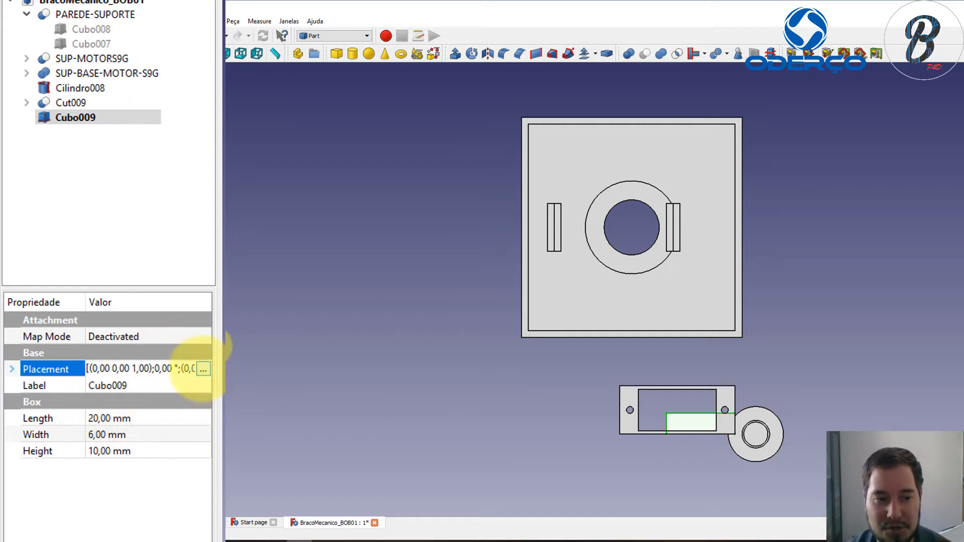
left_click(203, 368)
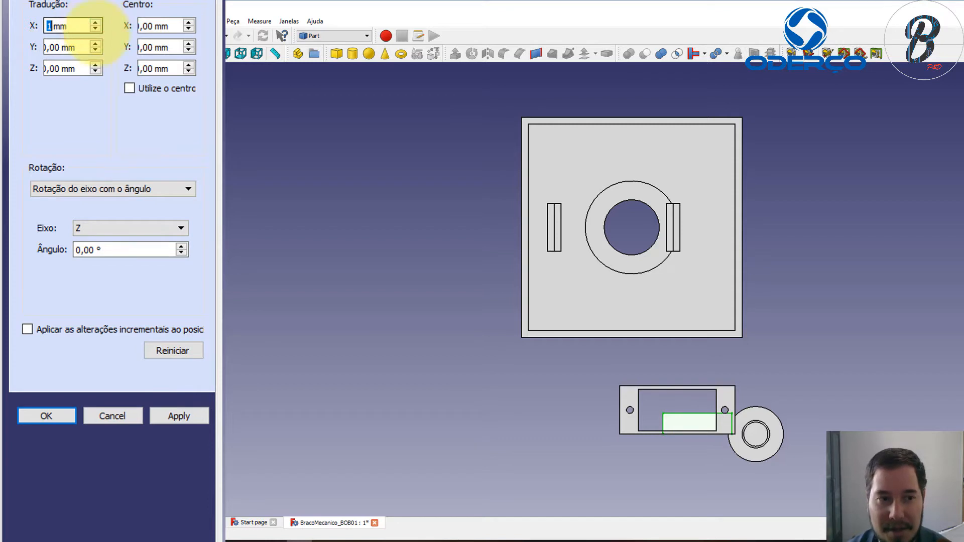
left_click(97, 32)
left_click(95, 31)
left_click(95, 30)
left_click(97, 29)
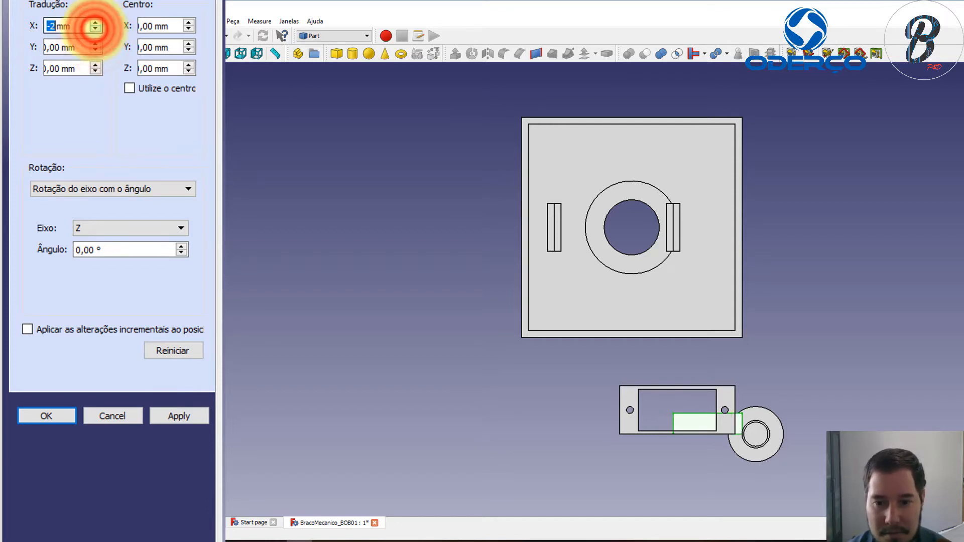
left_click(96, 29)
left_click(96, 29)
left_click(96, 29)
left_click(95, 29)
left_click(95, 29)
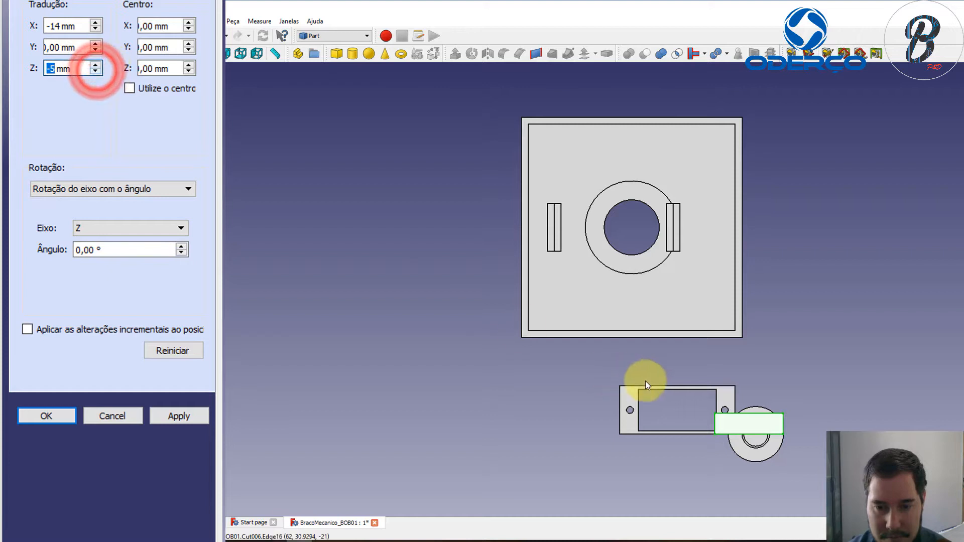
Step: Center Cubo009 across the stem with Y -3 mm and Z -3 mm, and accept the placement
scroll(743, 436, "up", 5)
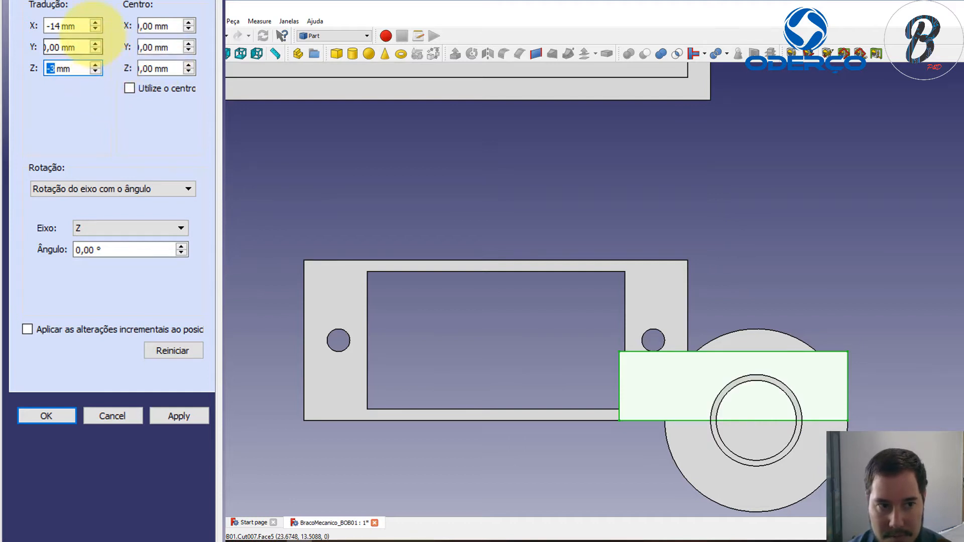
left_click(96, 51)
left_click(95, 50)
left_click(95, 51)
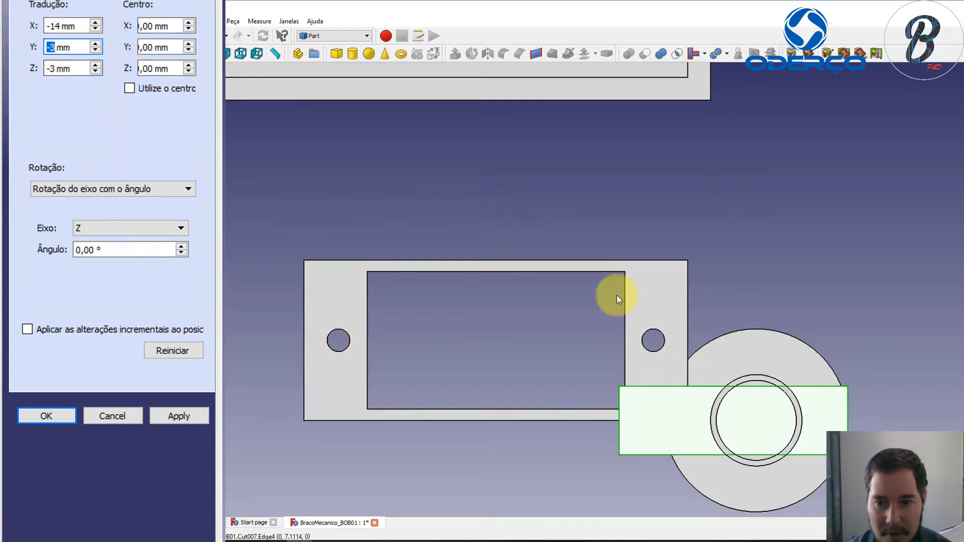
scroll(785, 405, "up", 3)
type("0")
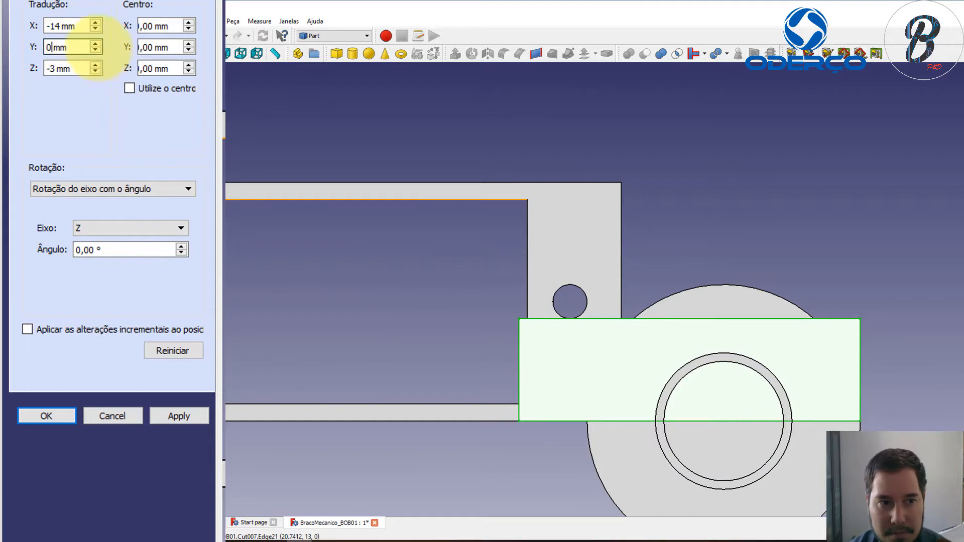
left_click(94, 50)
left_click(94, 51)
left_click(94, 50)
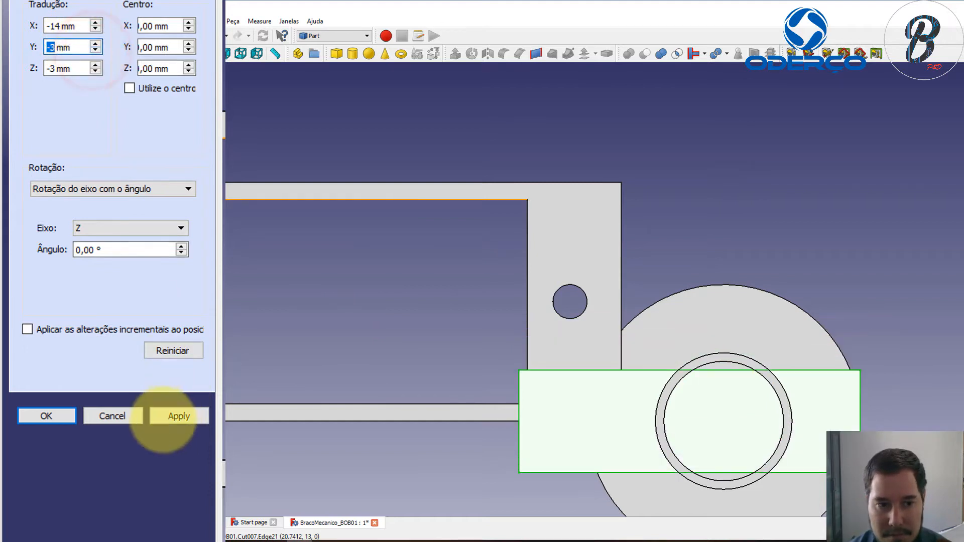
left_click(46, 416)
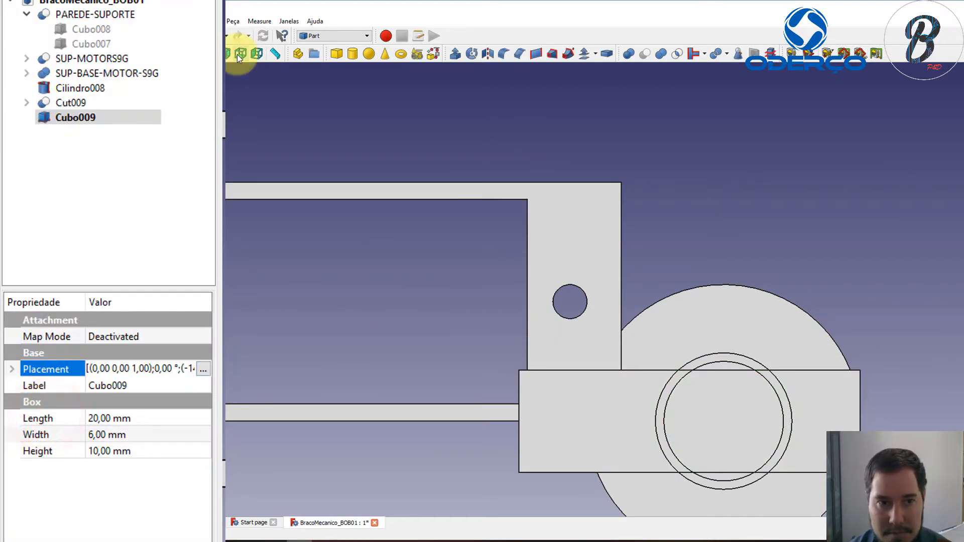
Step: Compare Cubo009 with the stem from the side and bottom views, and set its height to 3 mm
left_click(252, 56)
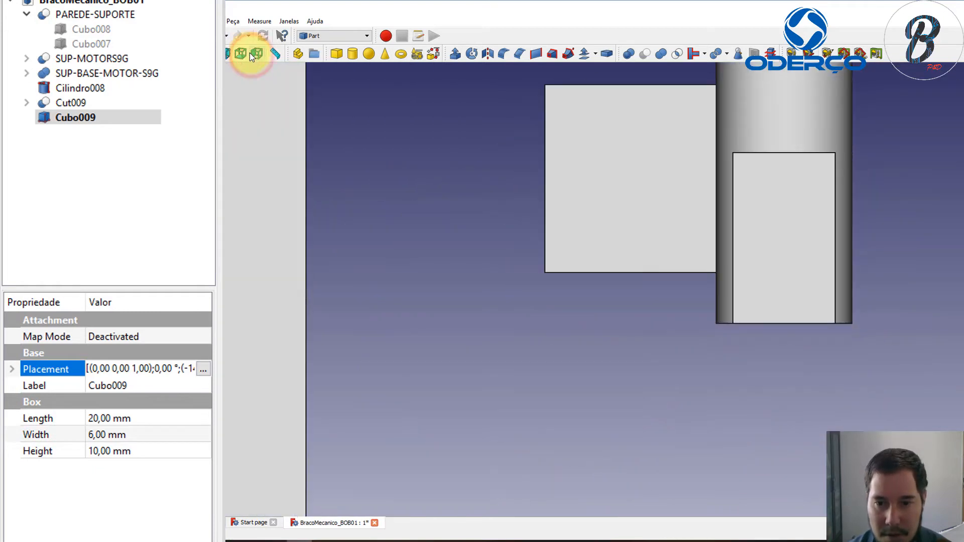
left_click(241, 53)
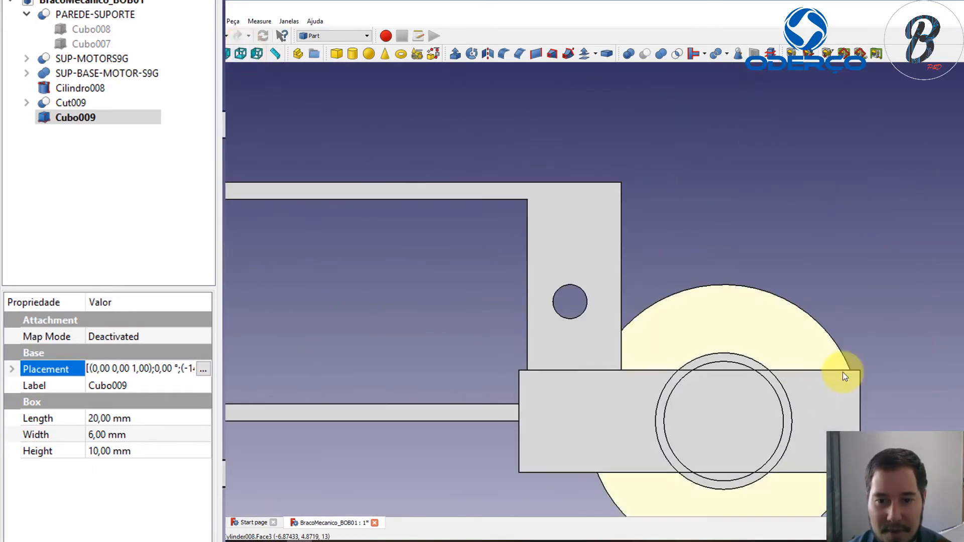
left_click(256, 57)
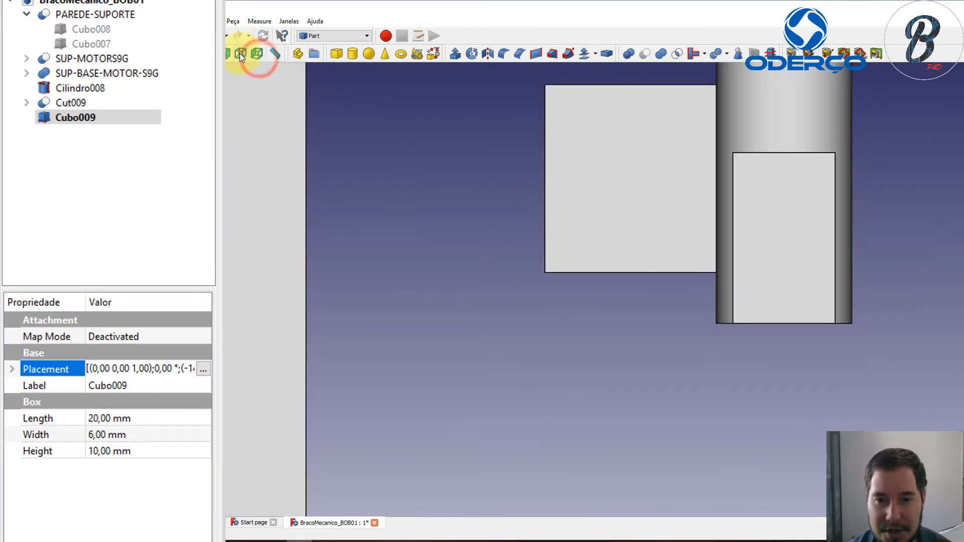
left_click(232, 53)
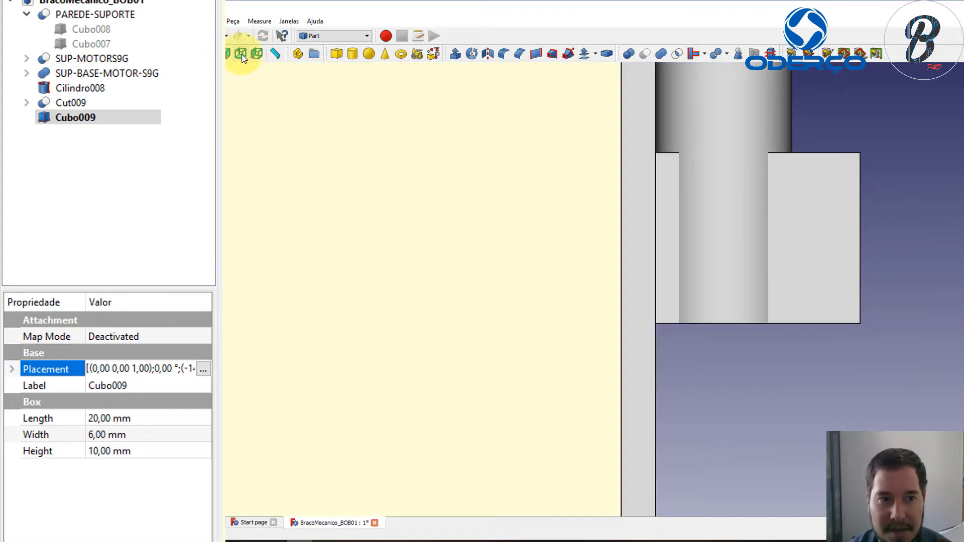
left_click(241, 55)
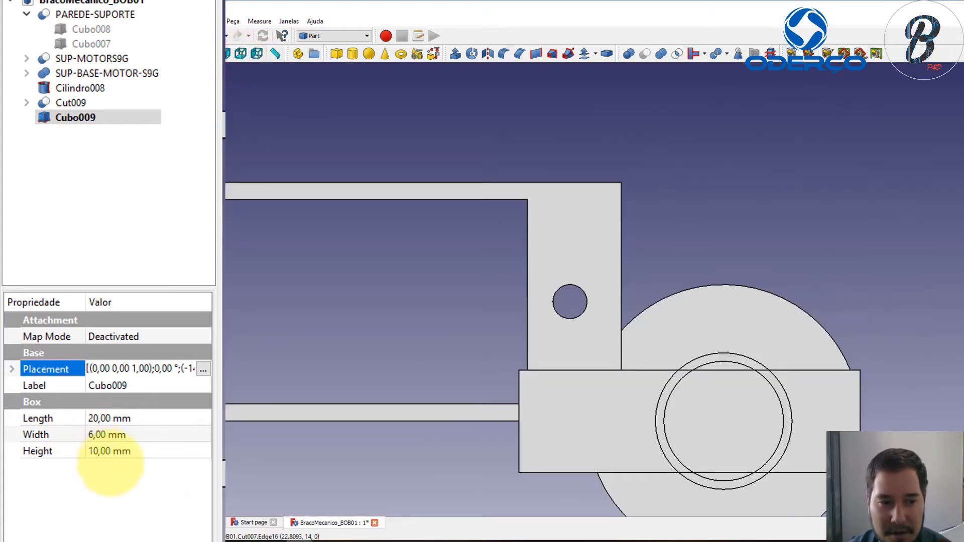
left_click(95, 451)
type("3")
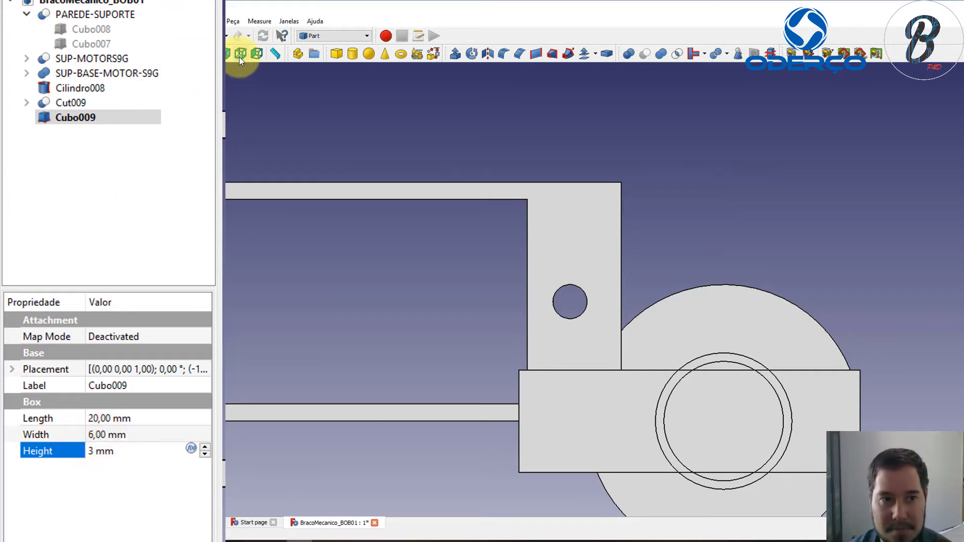
left_click(255, 56)
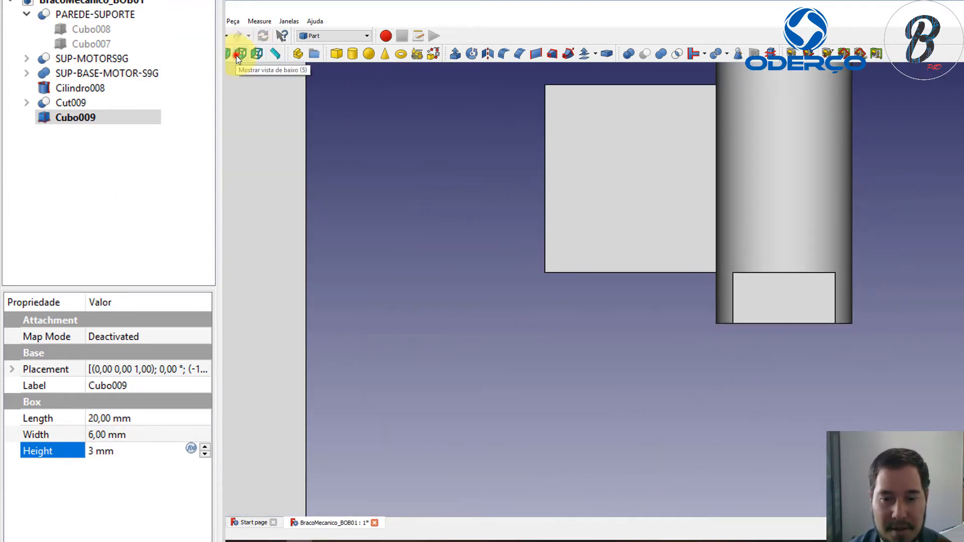
left_click(237, 56)
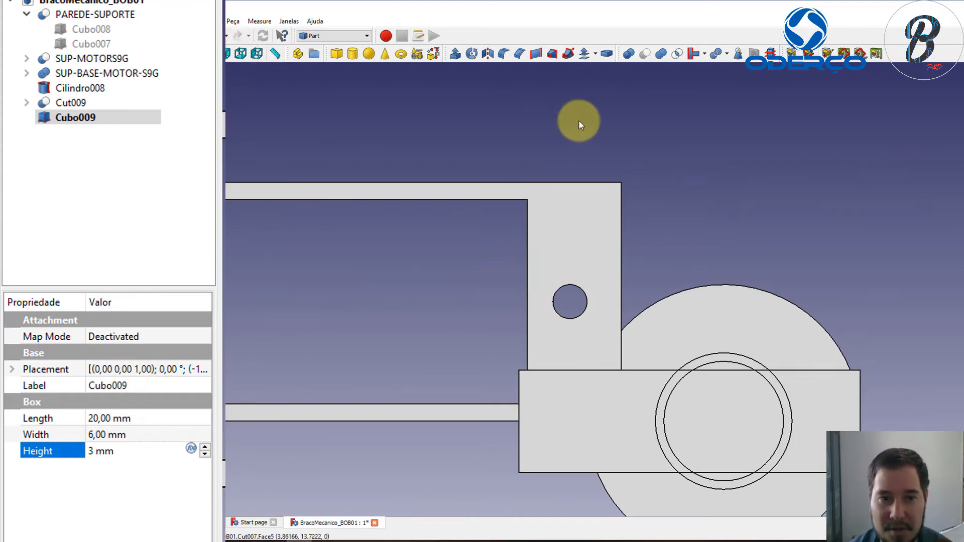
Step: Cut Cubo009 out of Cut009 to open a slot across the stem's lower end, and inspect it from the side
left_click(76, 103)
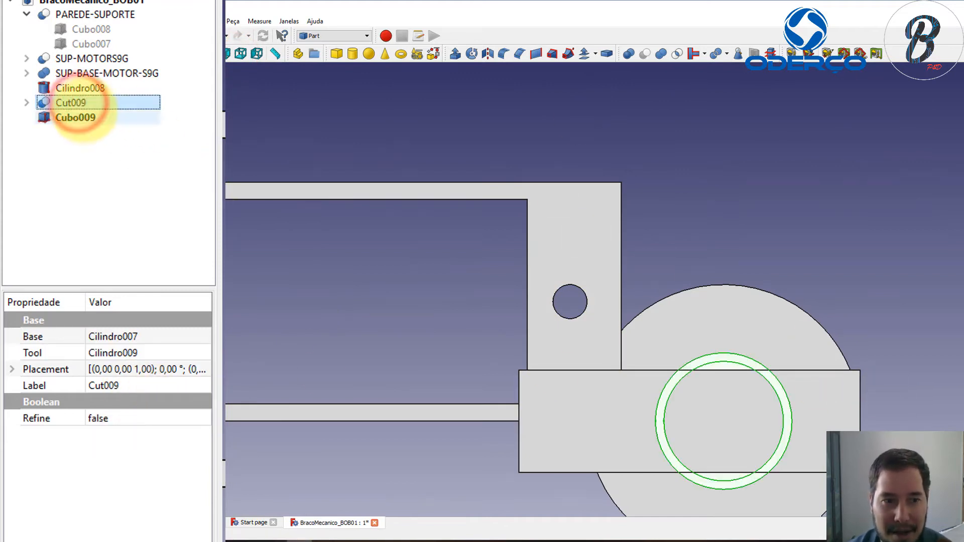
left_click(75, 118, "ctrl")
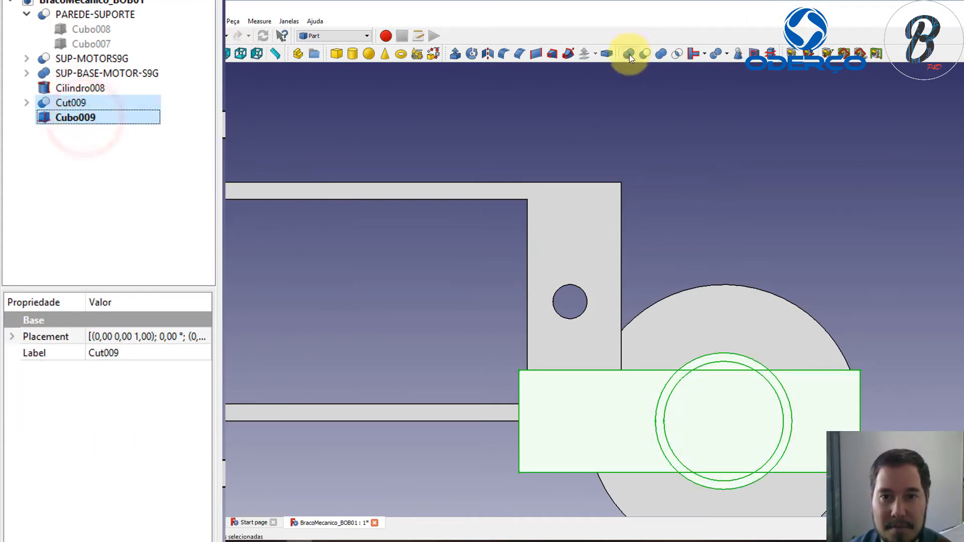
left_click(645, 53)
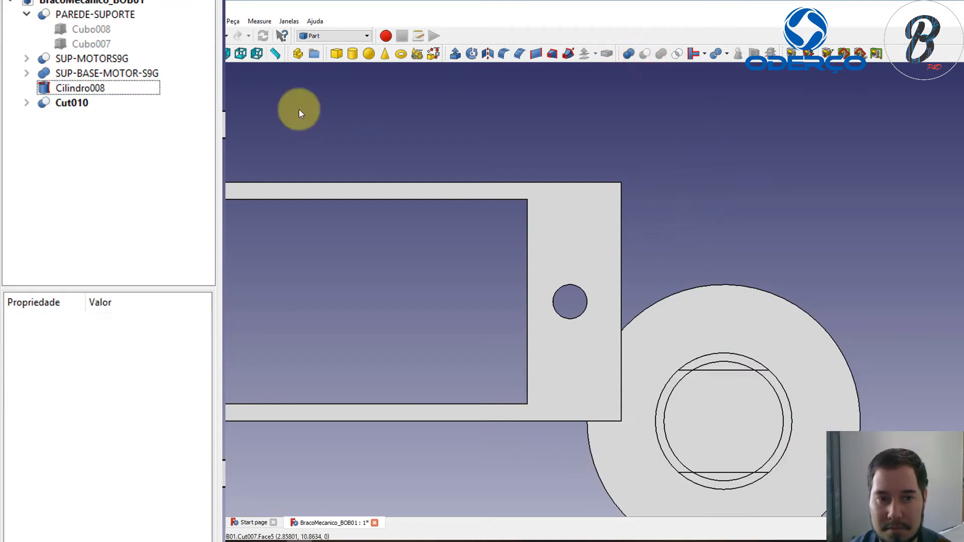
left_click(254, 53)
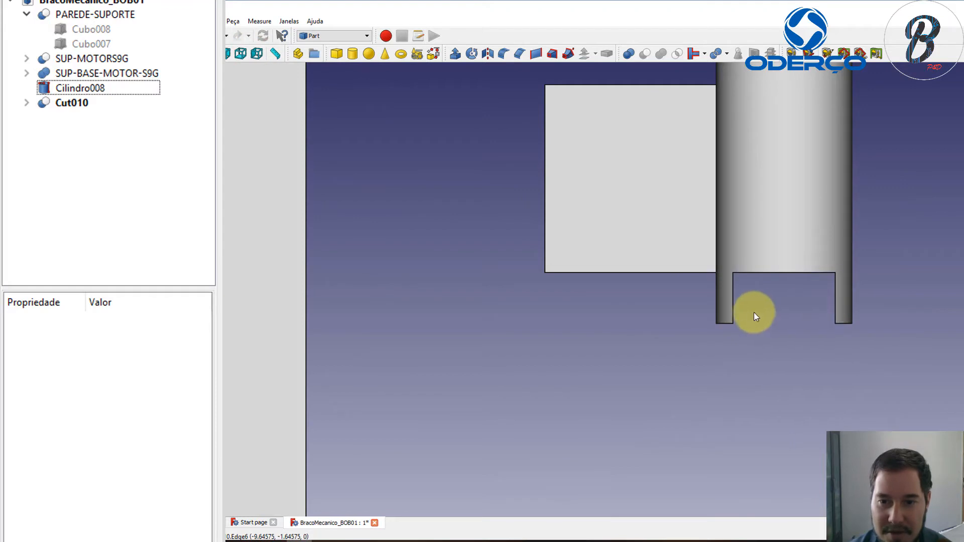
left_click(241, 54)
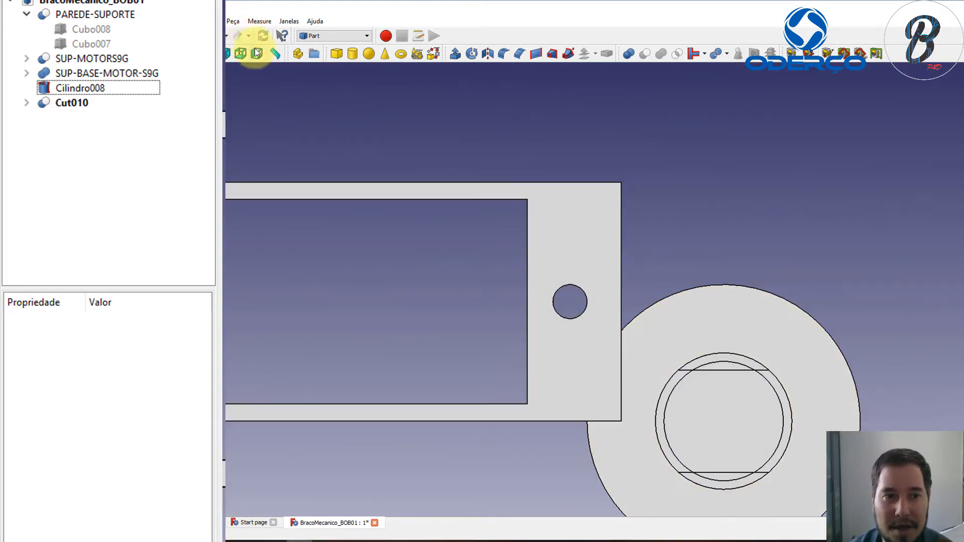
left_click(258, 54)
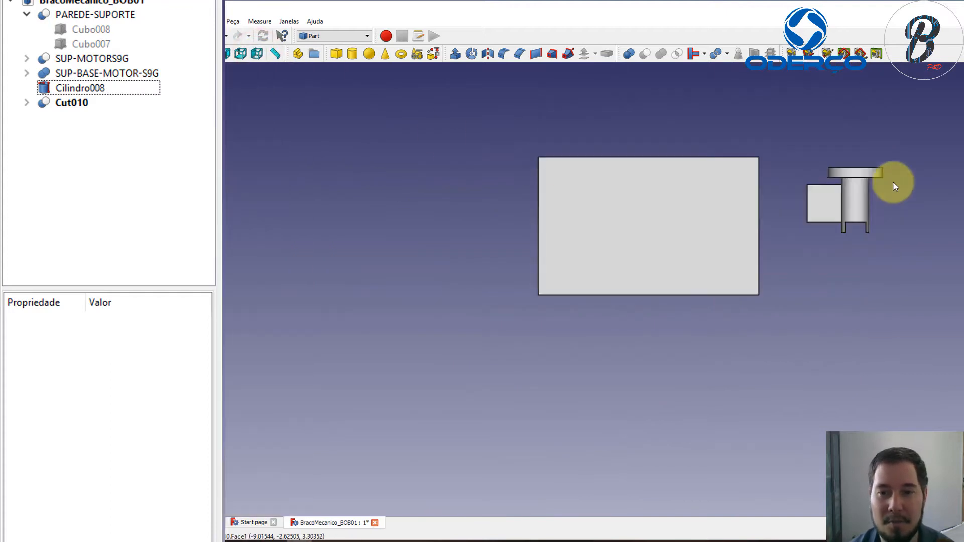
scroll(882, 164, "up", 2)
scroll(882, 164, "up", 3)
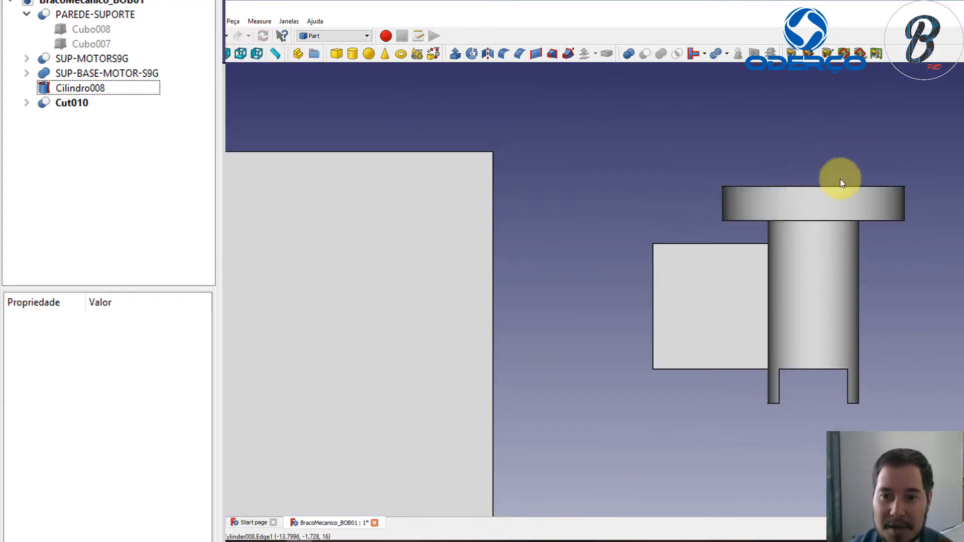
Step: Add a new cube to the model and edit its placement, shifting it to X 5 mm
left_click(338, 54)
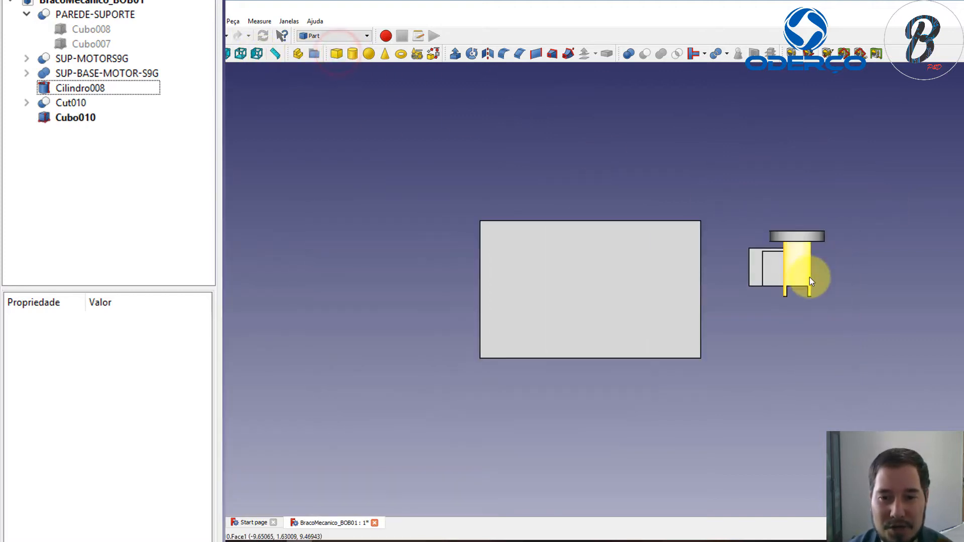
scroll(775, 275, "up", 4)
key("2")
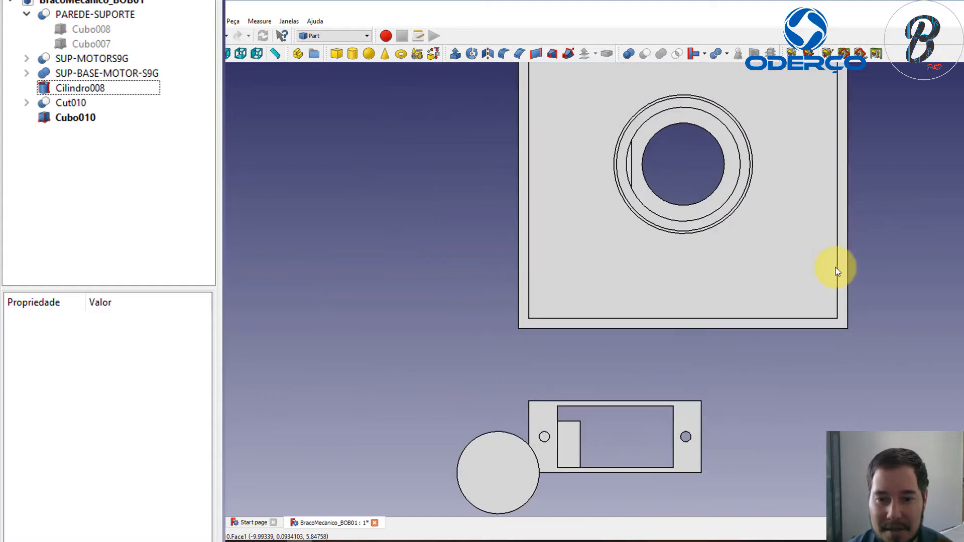
left_click(575, 445)
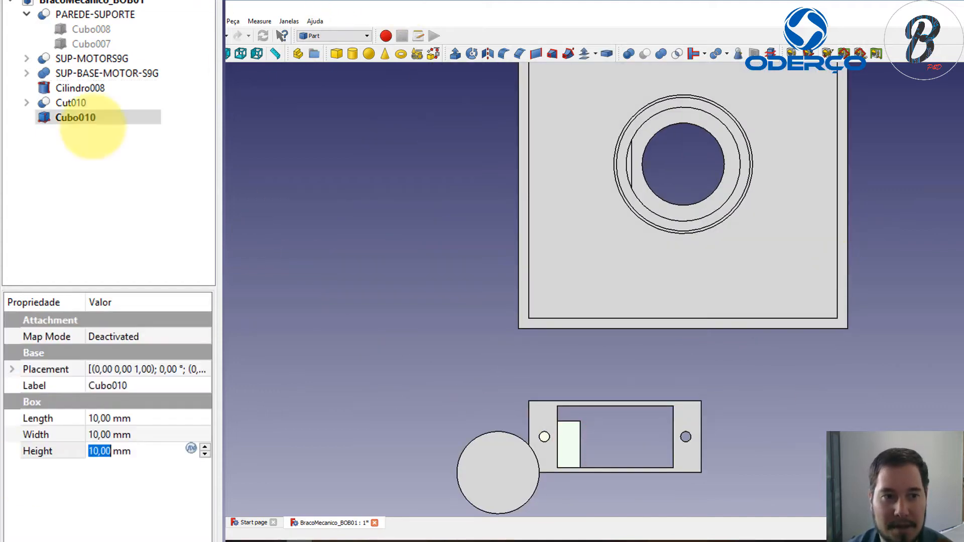
left_click(143, 368)
left_click(203, 369)
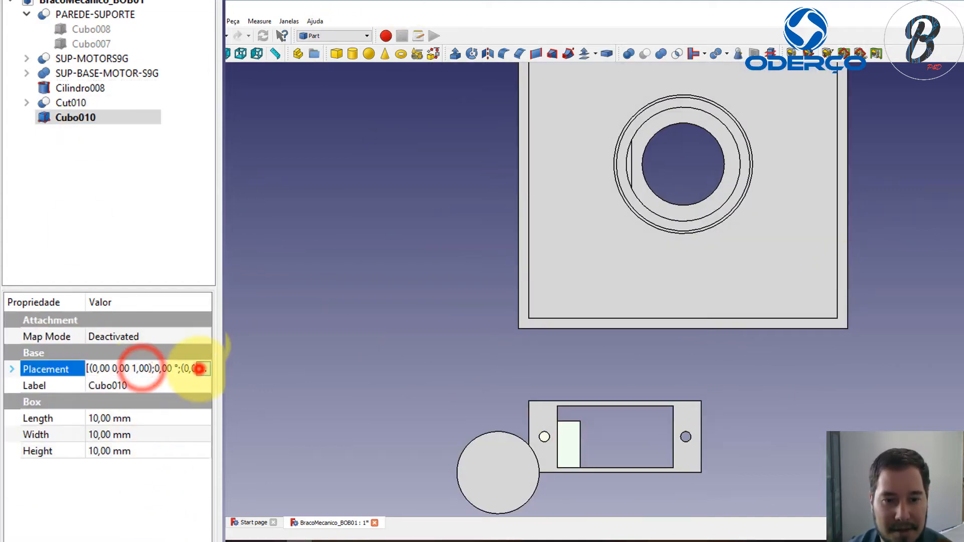
left_click(95, 22)
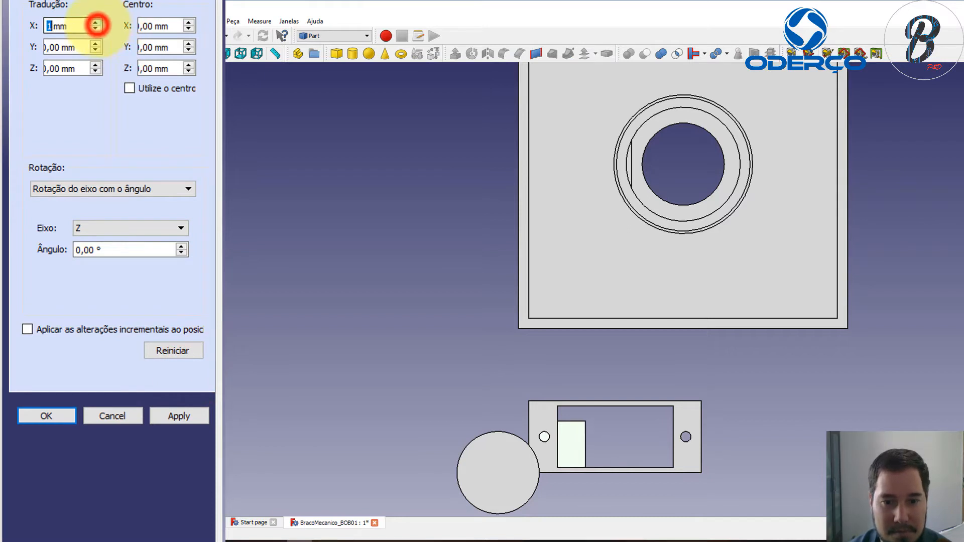
left_click(95, 22)
left_click(95, 22)
left_click(95, 22)
left_click(95, 23)
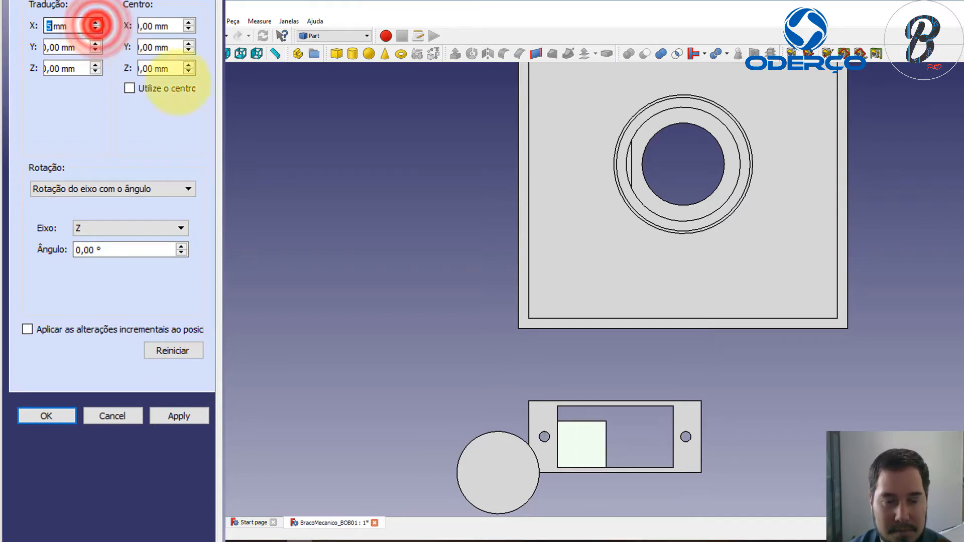
Step: Raise Cubo010 to Z 16 mm so its base rests level with the top of the pin's disc
left_click(256, 54)
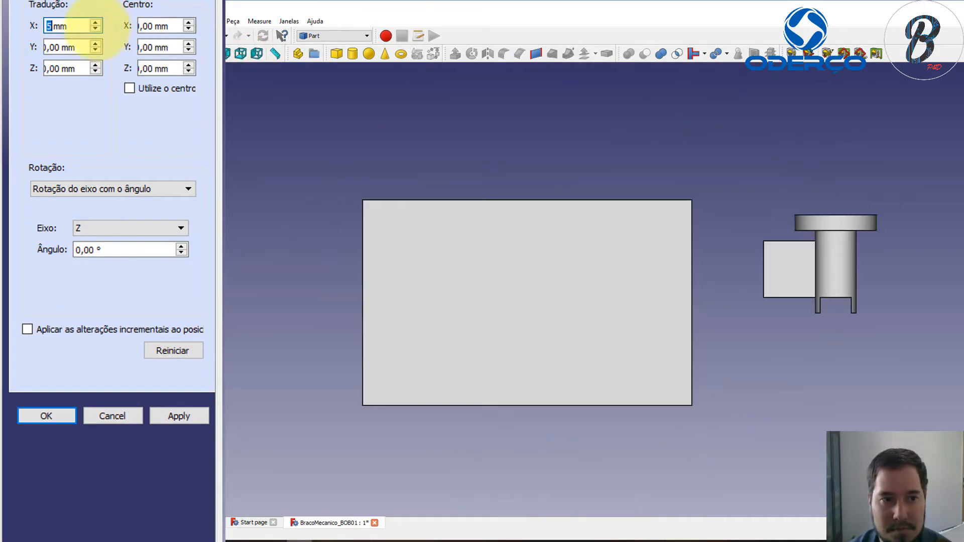
triple_click(96, 65)
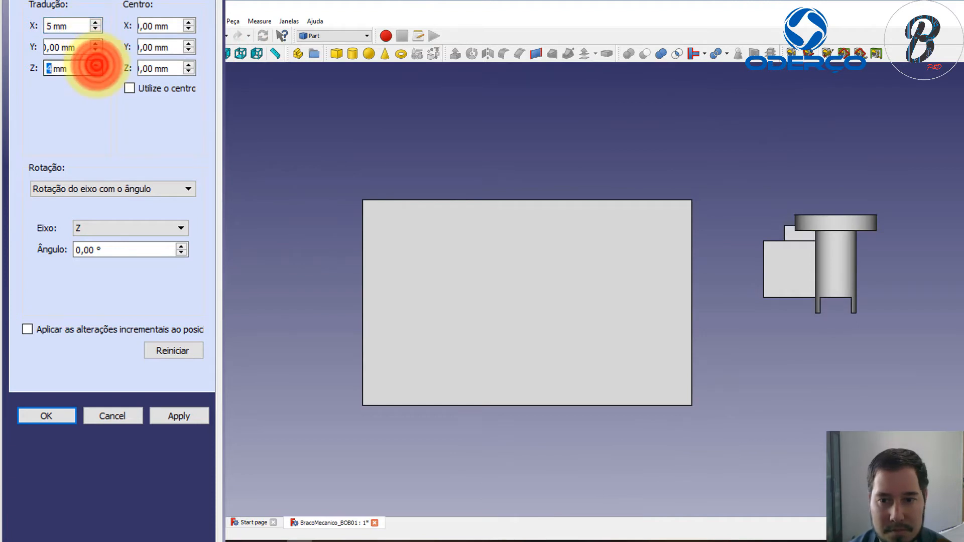
triple_click(98, 65)
triple_click(98, 66)
triple_click(98, 65)
double_click(98, 66)
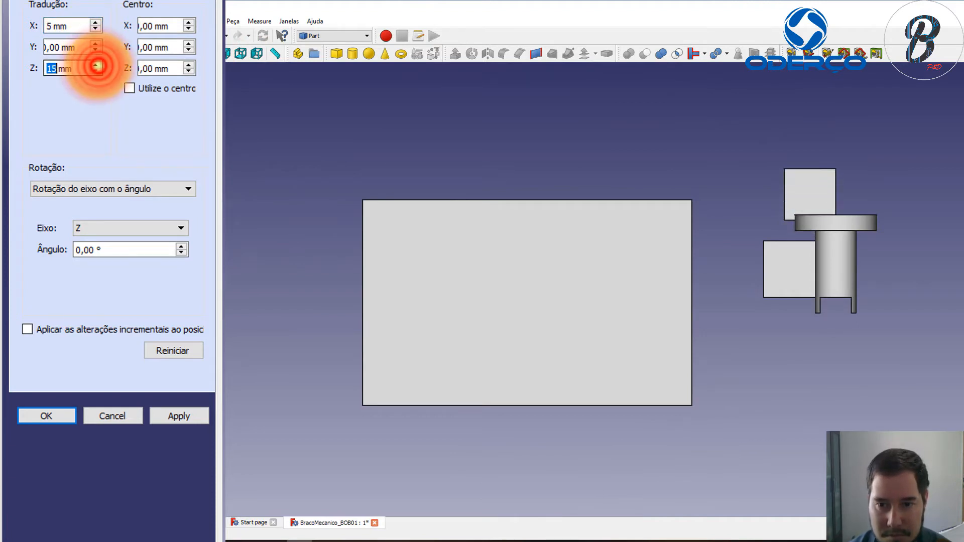
left_click(98, 65)
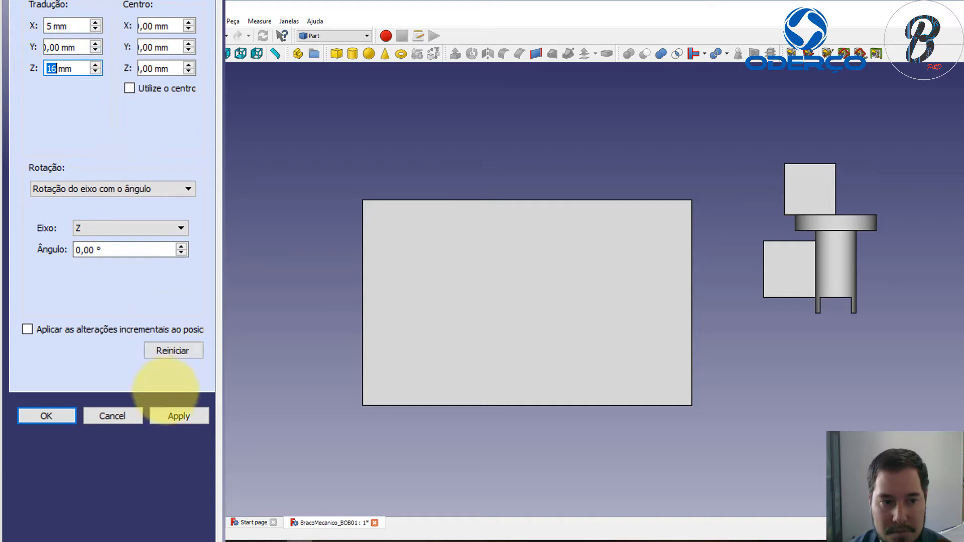
Step: Check Cubo010 from other views and move it to Y -5 mm, in line with the disc's centre
left_click(253, 56)
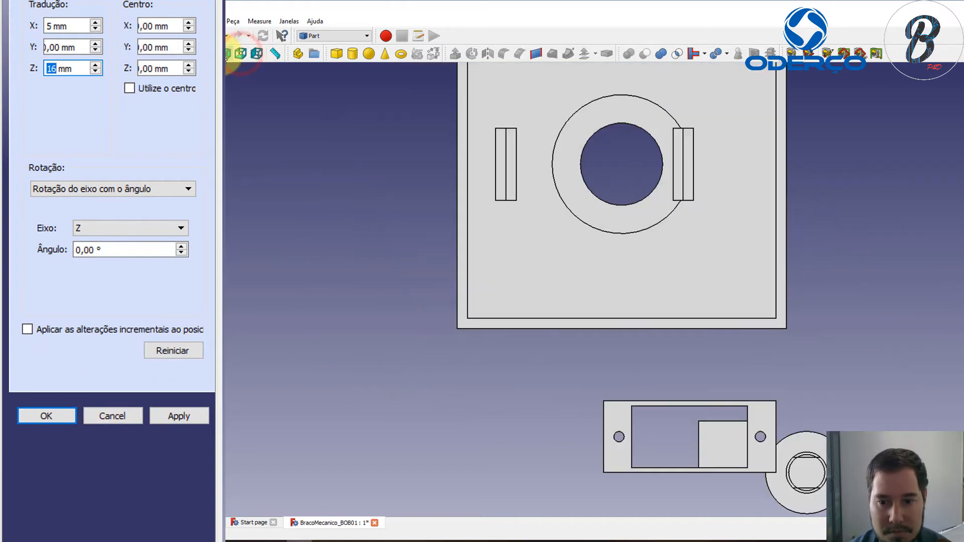
left_click(238, 53)
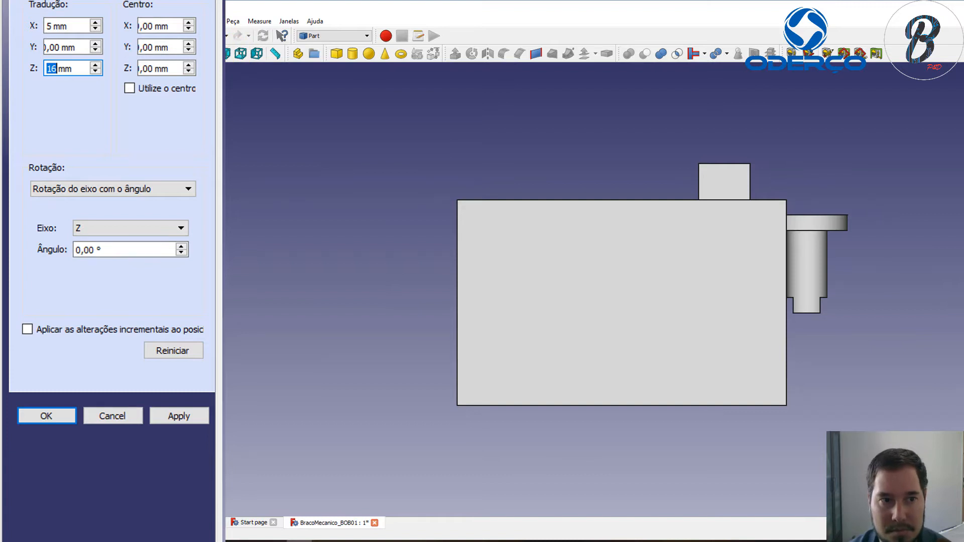
key("3")
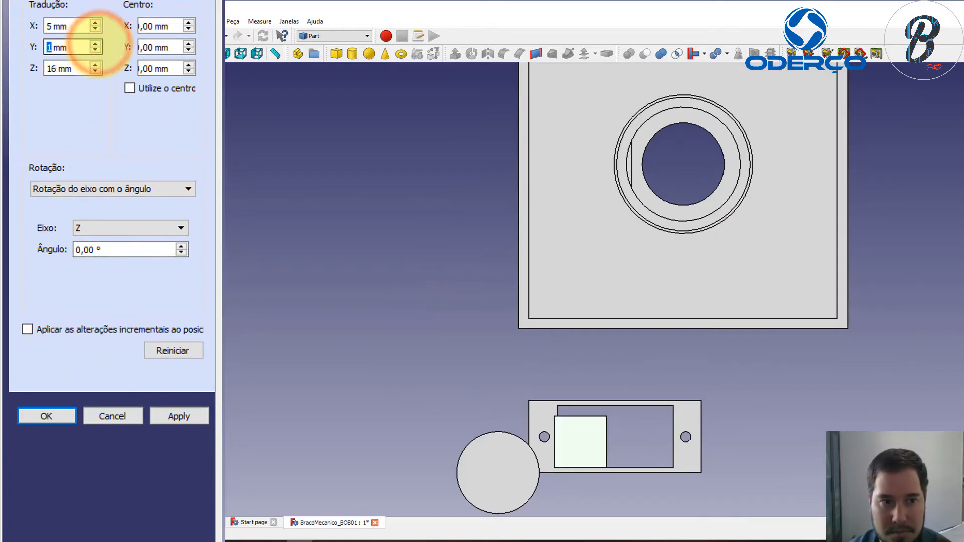
left_click(96, 48)
left_click(96, 49)
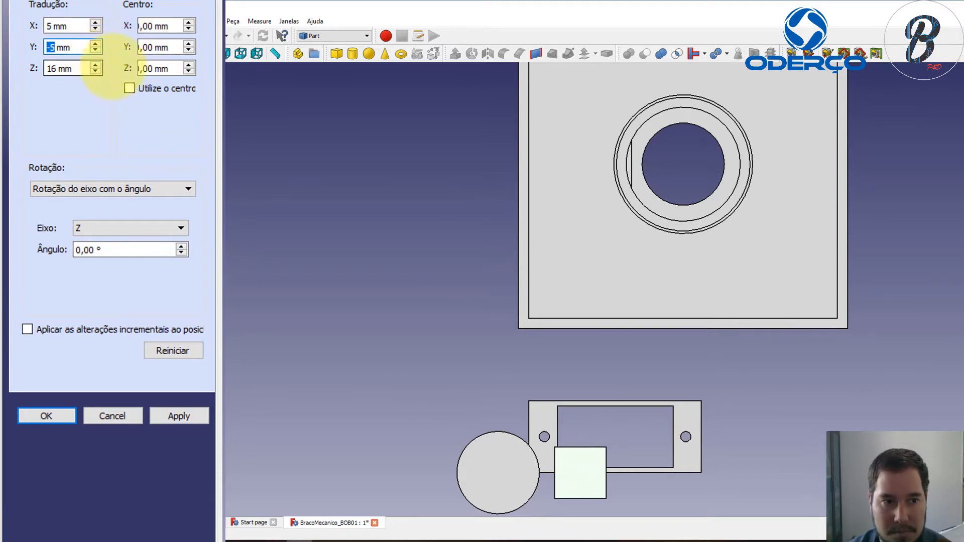
Step: Center Cubo010 on the disc with X -11 mm and Y -5 mm, and accept the placement
left_click(95, 29)
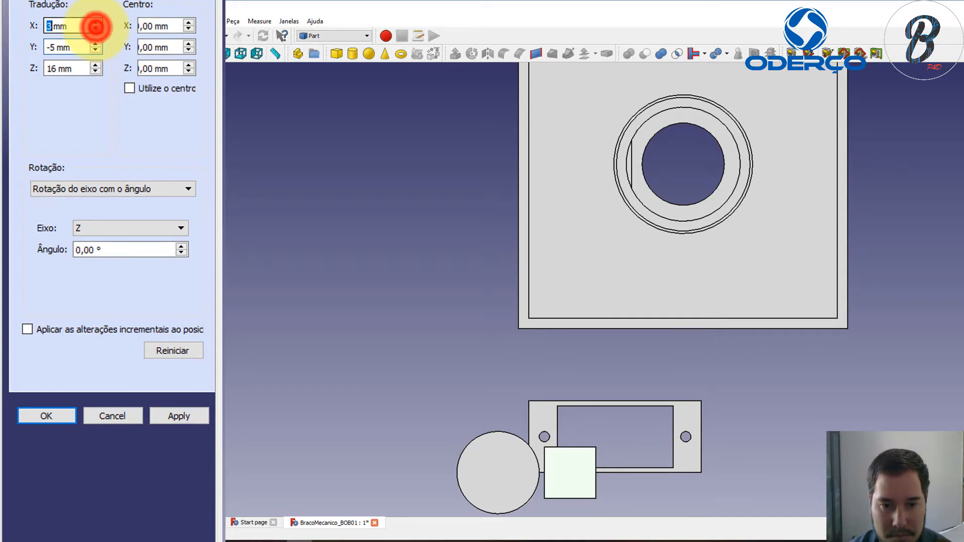
left_click_drag(95, 27, 96, 26)
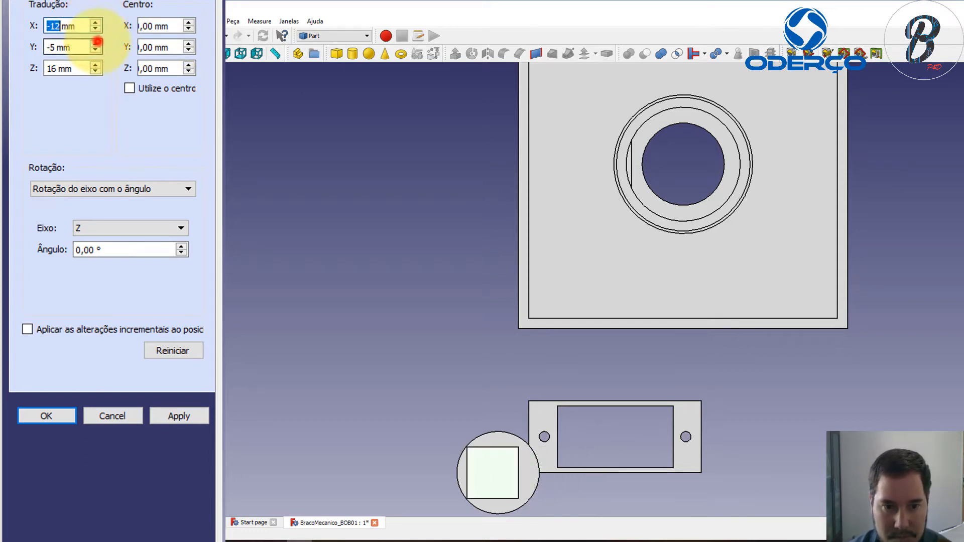
left_click(95, 44)
left_click(96, 50)
left_click(95, 50)
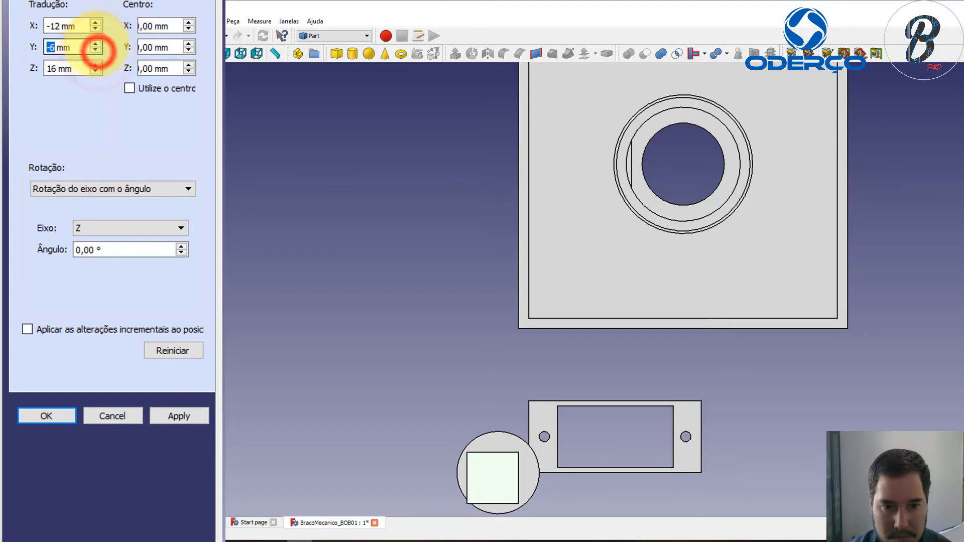
left_click(95, 45)
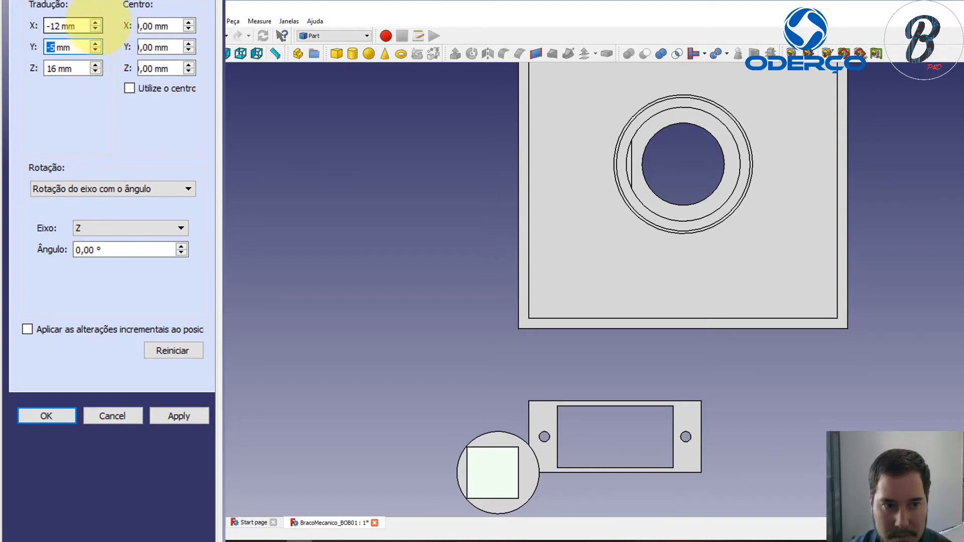
left_click(96, 22)
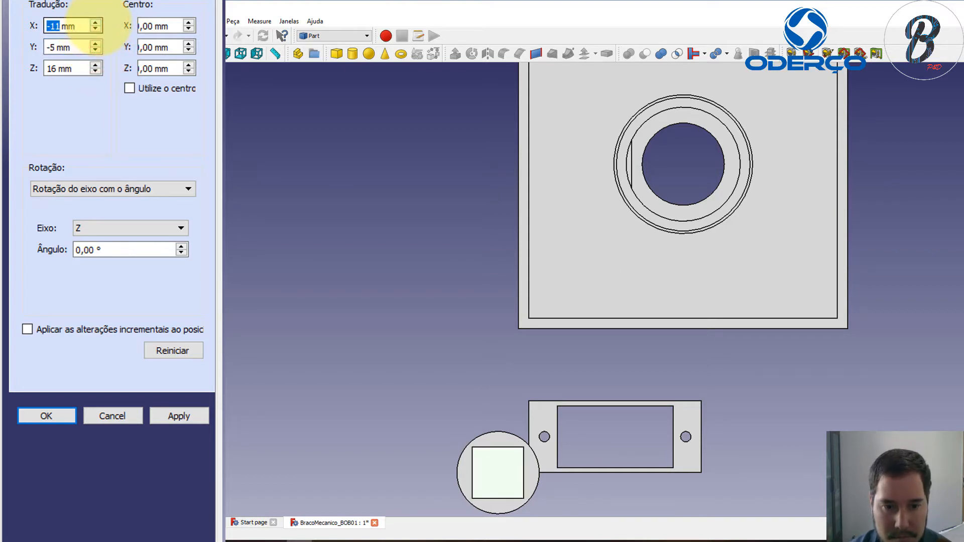
left_click(51, 416)
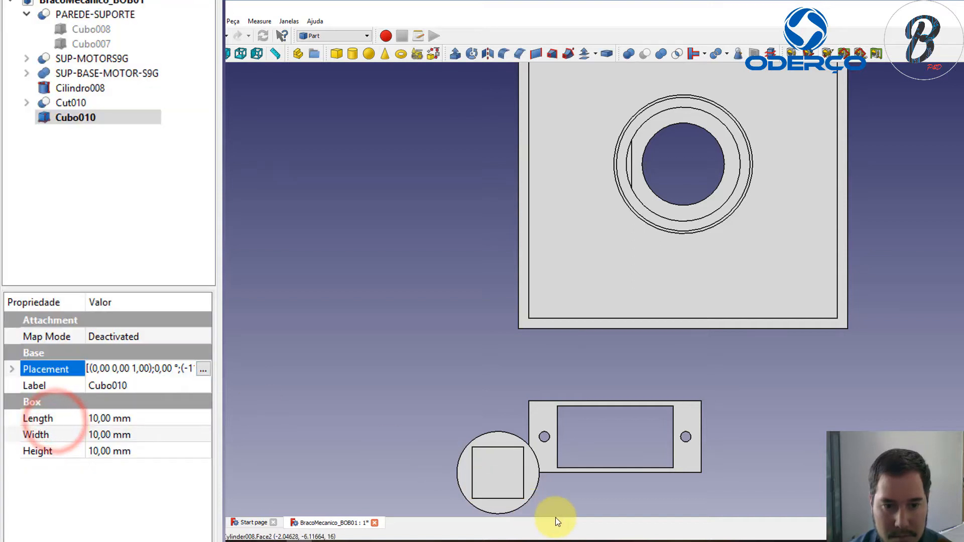
Step: Check Cubo010's position on the disc from above and from the side, and review its placement values
scroll(489, 474, "up", 5)
scroll(553, 490, "down", 4)
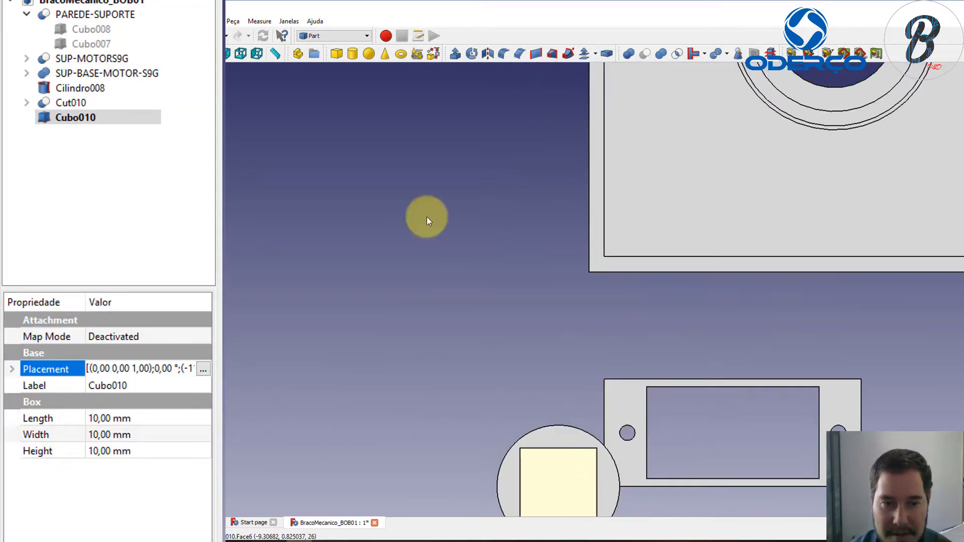
left_click(258, 53)
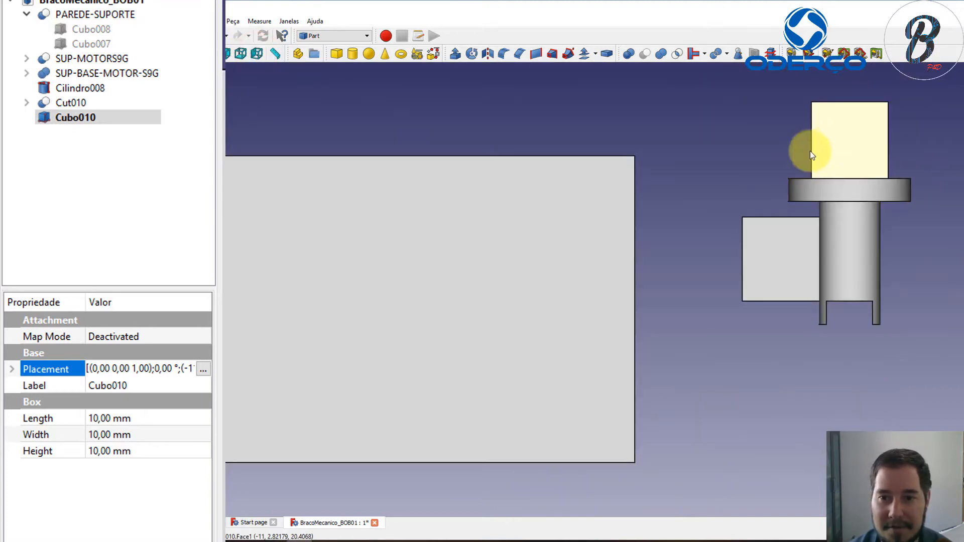
left_click(197, 372)
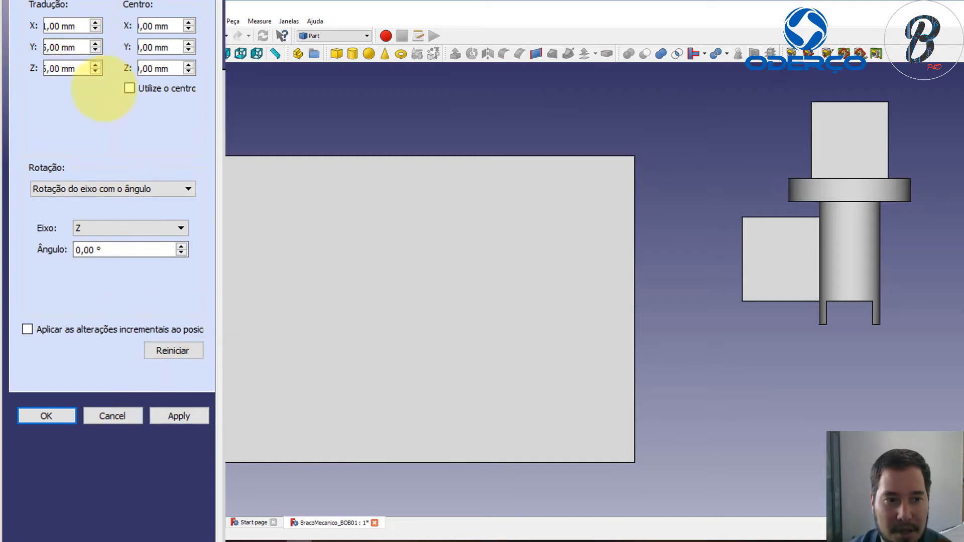
left_click(46, 416)
Step: Try heights of 5 mm and 6 mm for Cubo010 and compare it with the pin from the side
left_click(99, 434)
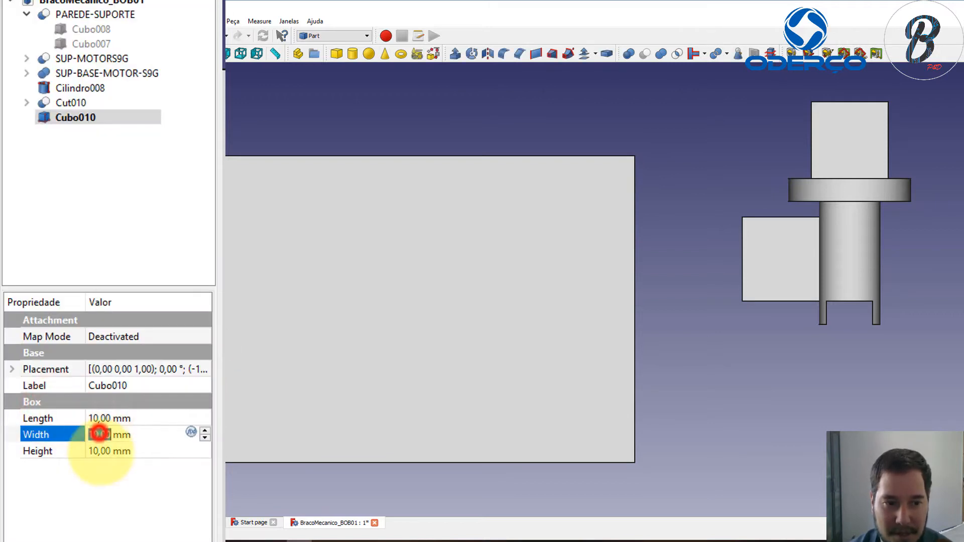
left_click(97, 451)
type("5")
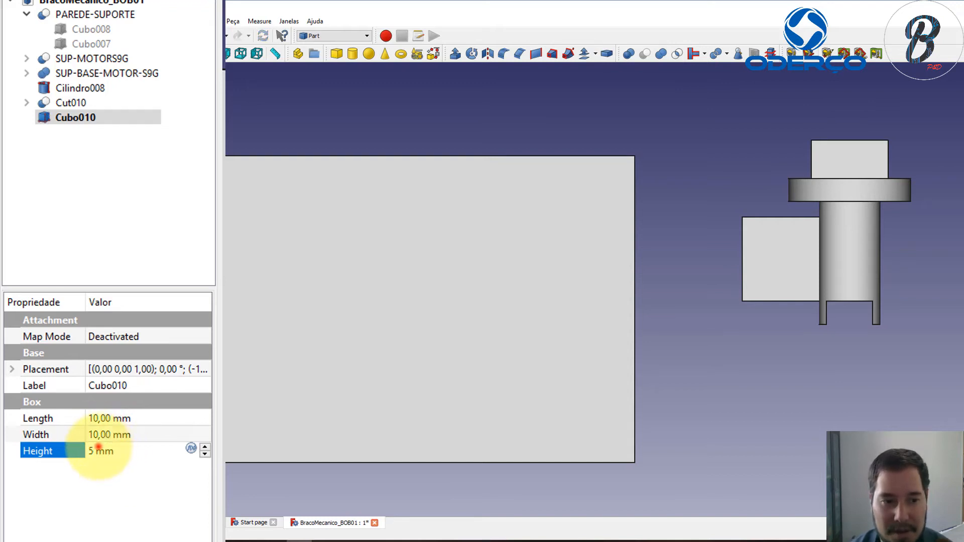
double_click(96, 451)
type("6")
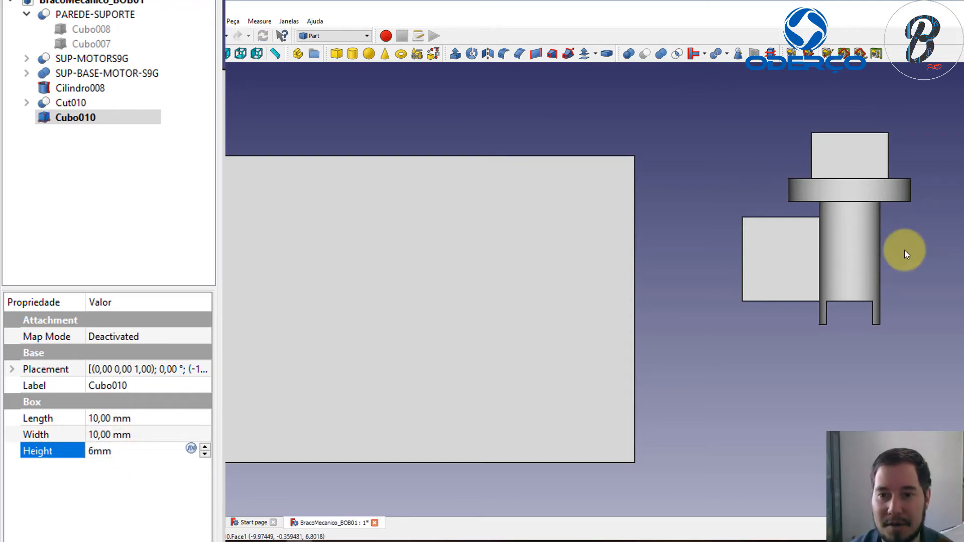
scroll(905, 250, "down", 2)
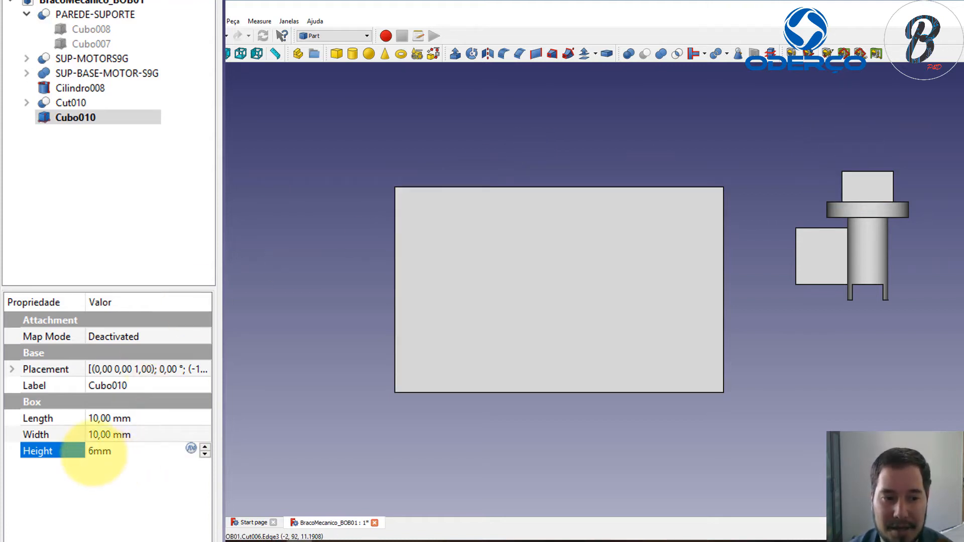
Step: Set Cubo010's height to 8 mm, after trying 10 mm, and clear the selection
double_click(92, 451)
type("10")
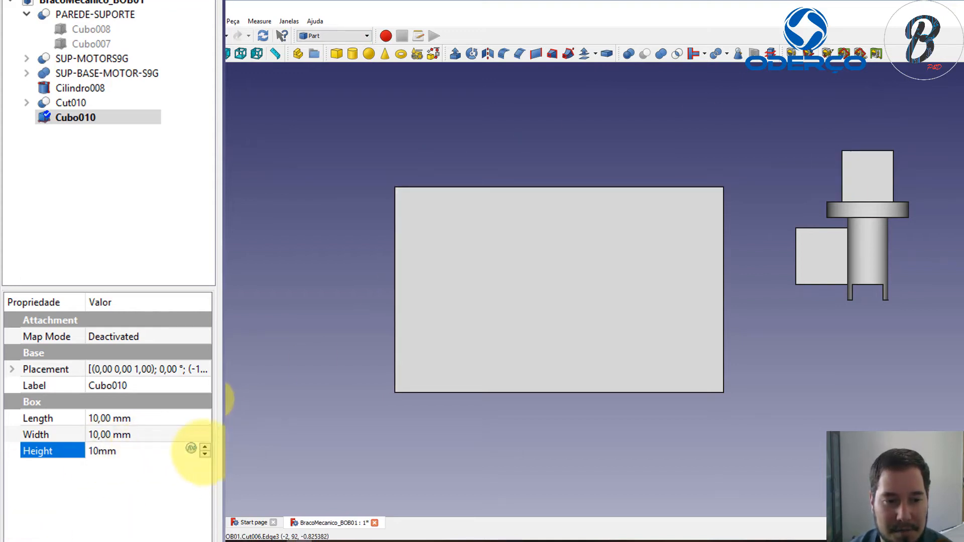
left_click(205, 454)
left_click(204, 454)
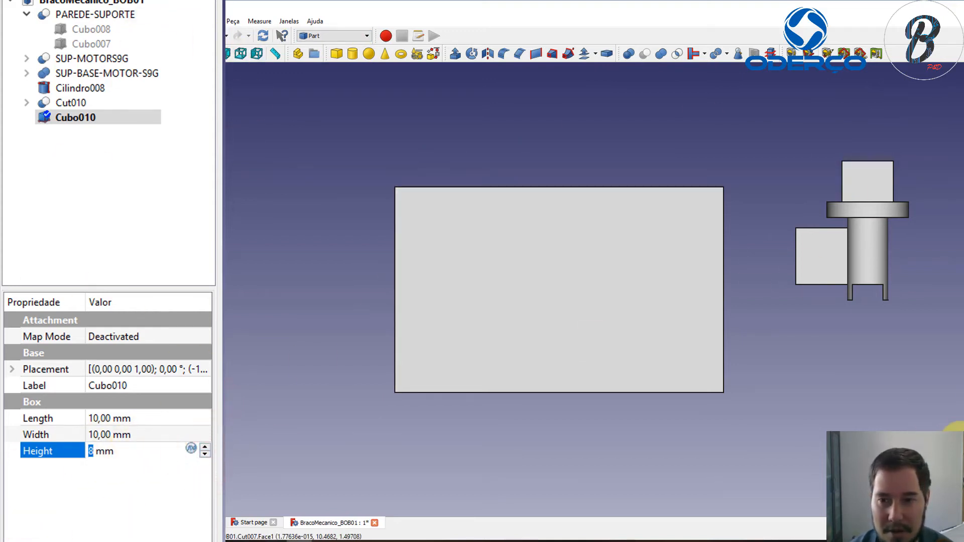
left_click(961, 437)
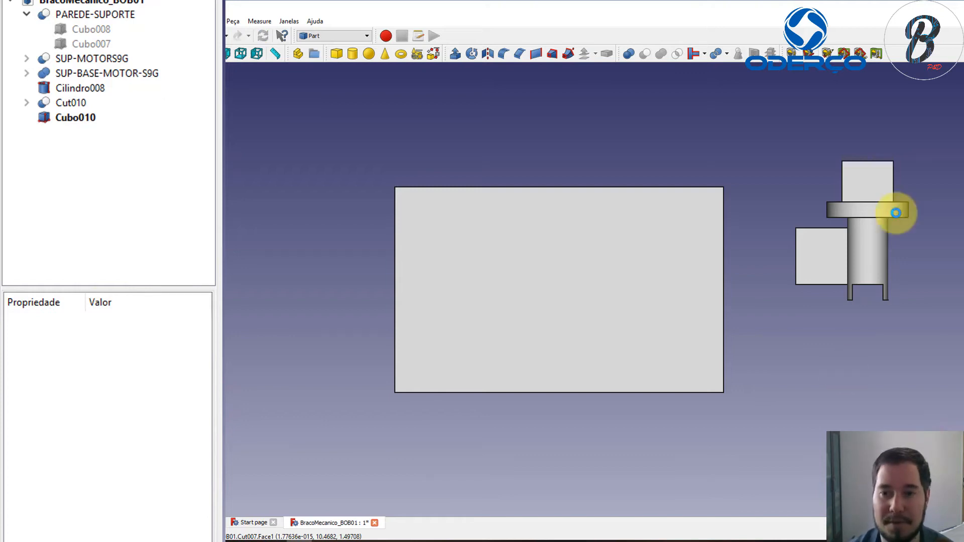
Step: Inspect the pin with its cube head alongside the supports in isometric view and from below
key("0")
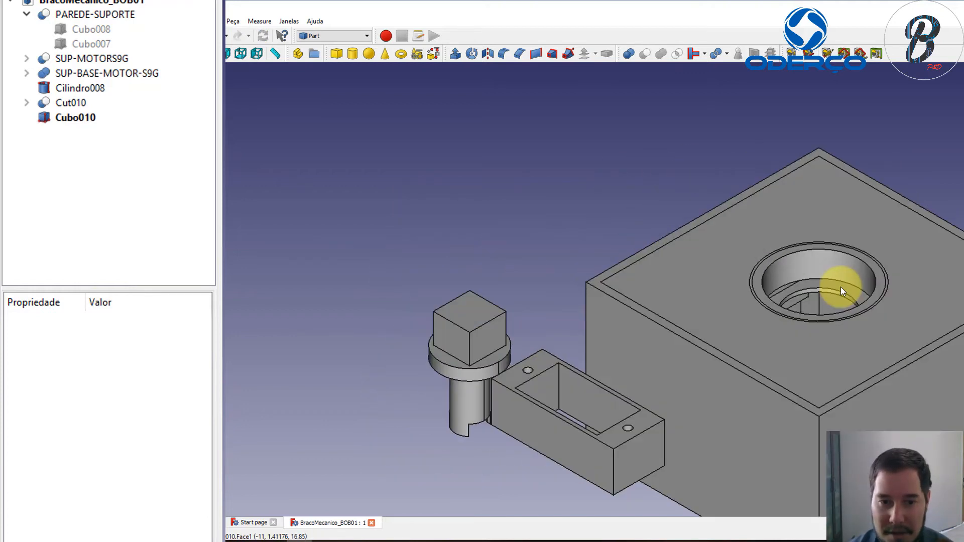
key("2")
key("0")
key("5")
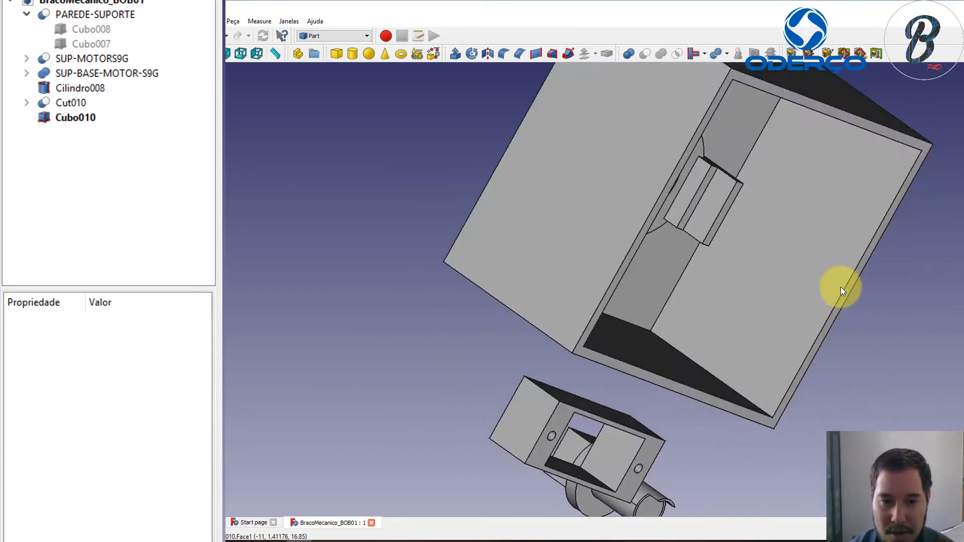
key("0")
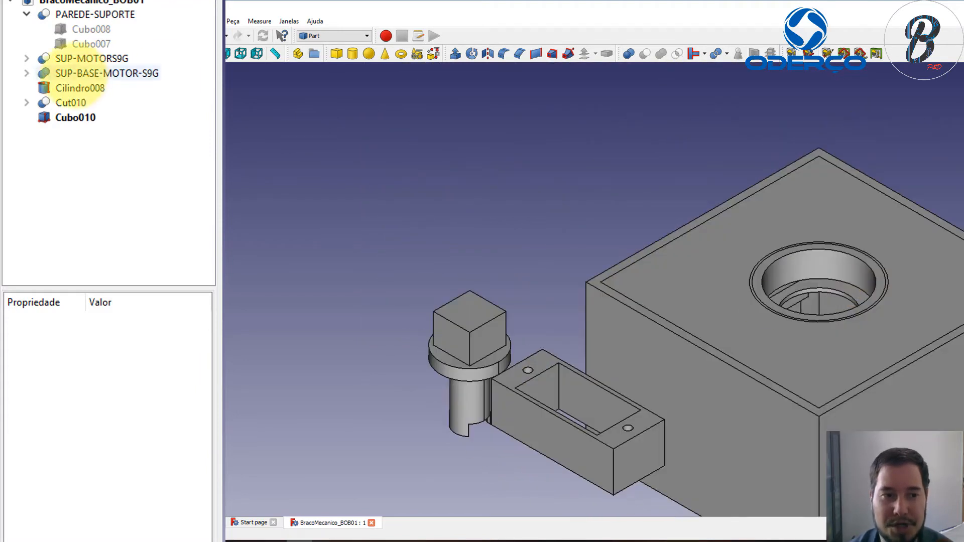
Step: Fuse Cilindro008, Cut010 and Cubo010 into a single solid with a Boolean union
left_click(74, 118)
left_click(71, 102)
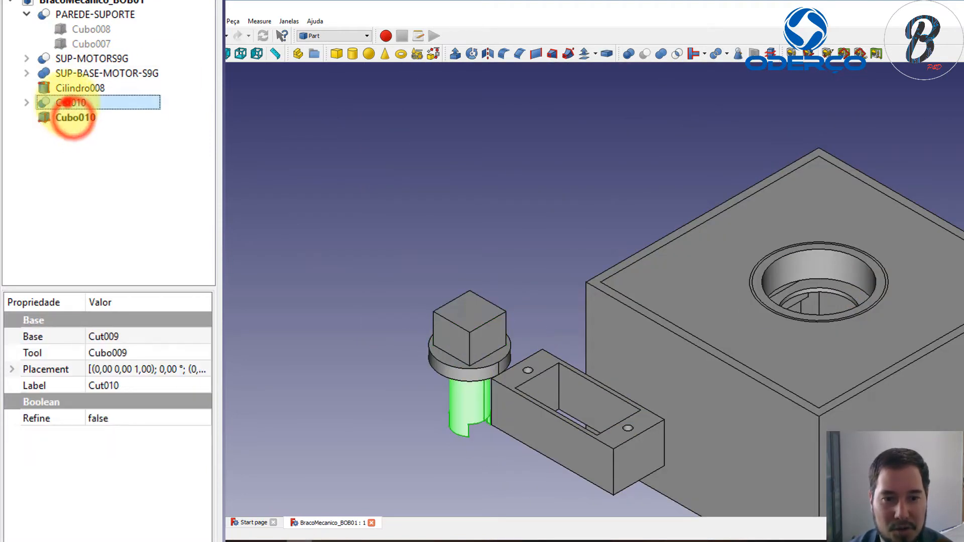
left_click(83, 88)
left_click(86, 103, "ctrl")
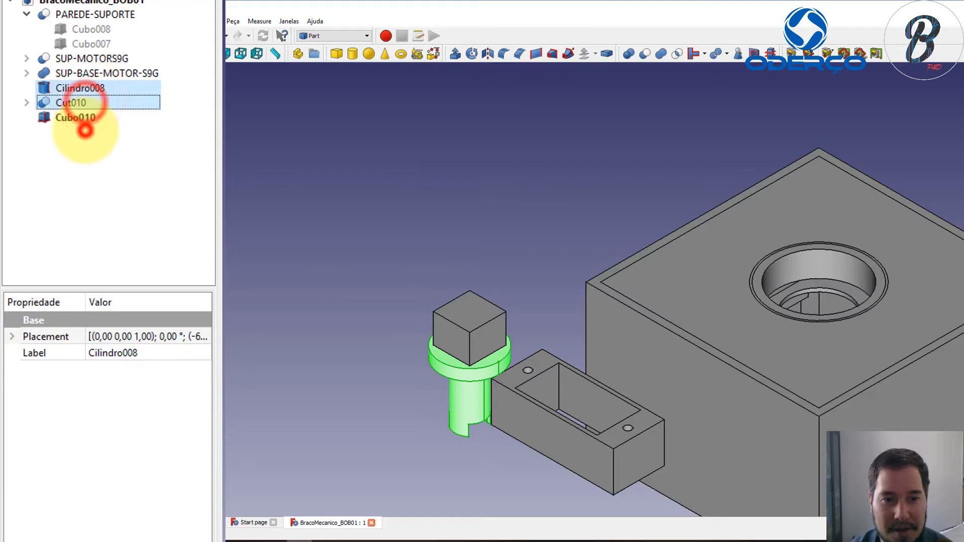
left_click(79, 118, "ctrl")
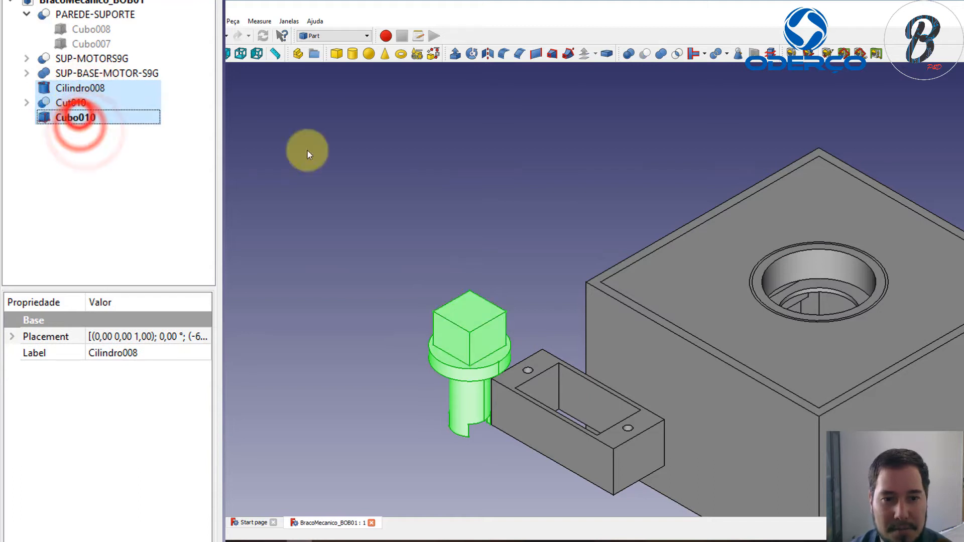
left_click(659, 55)
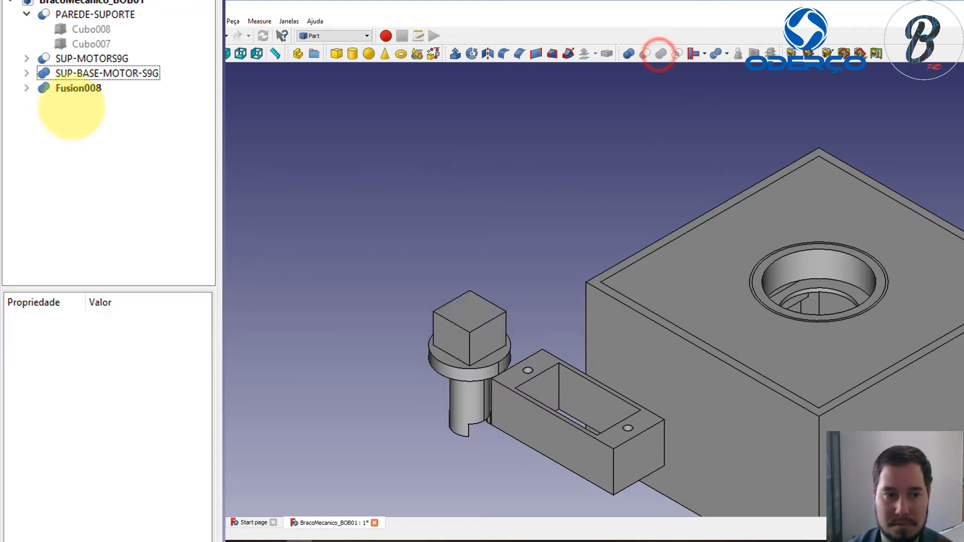
Step: Rename the fused pin as EIXO-MOTORS9G
right_click(80, 88)
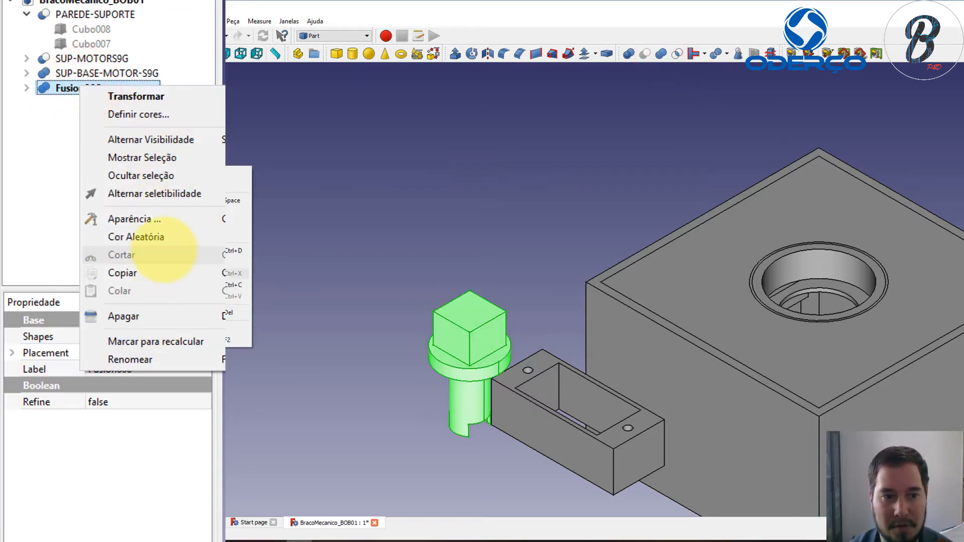
left_click(153, 361)
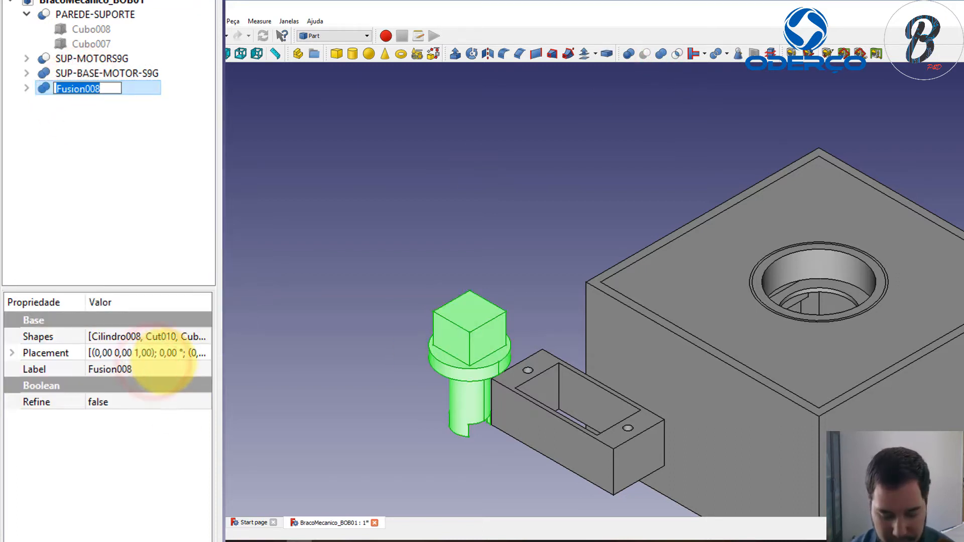
type("Eix")
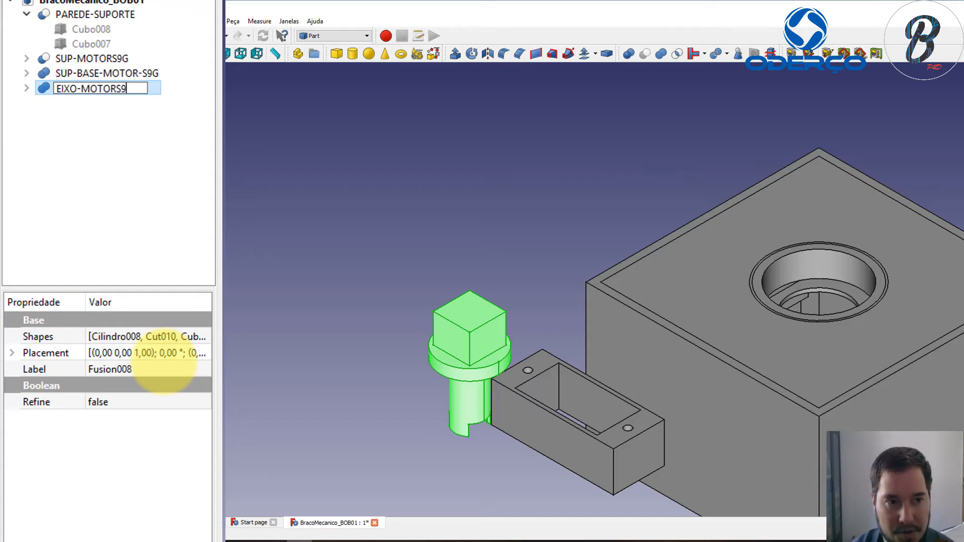
key("Return")
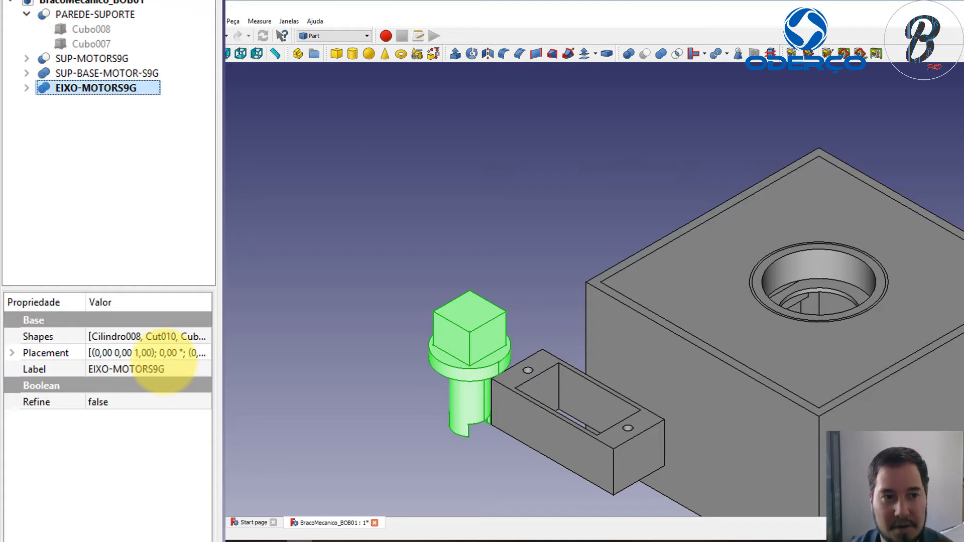
Step: Export the EIXO-MOTORS9G pin as the STL mesh EIXO_MOTORS9G.stl in the Braço project's Export folder
left_click(101, 88)
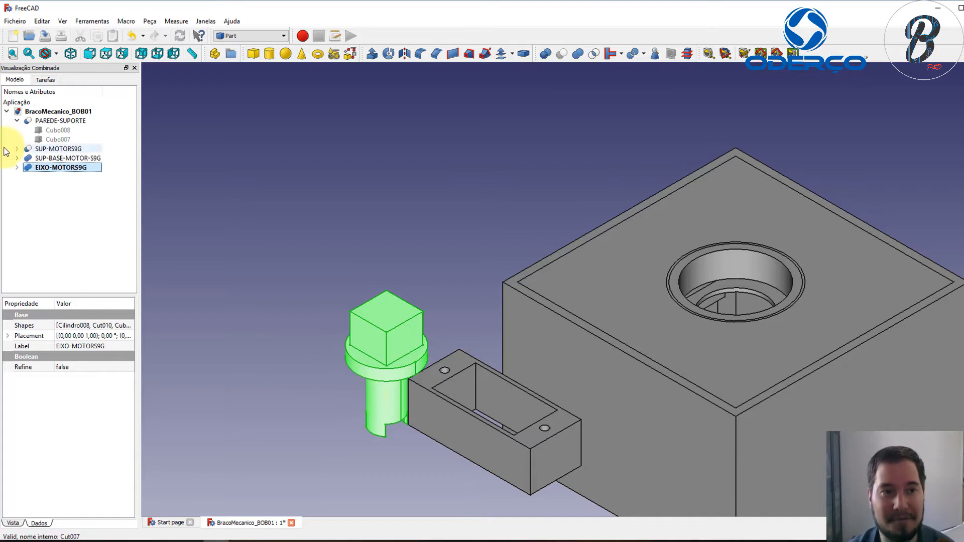
left_click(16, 23)
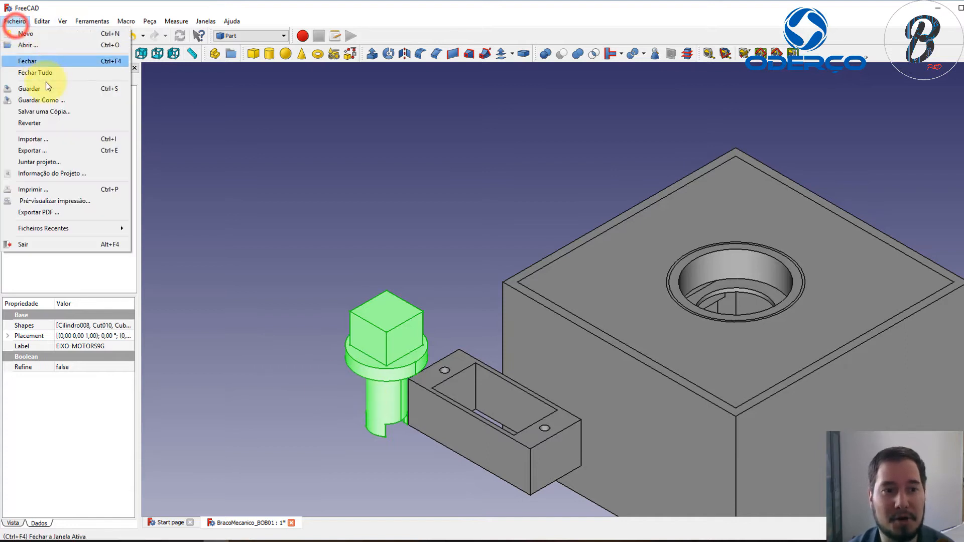
left_click(56, 152)
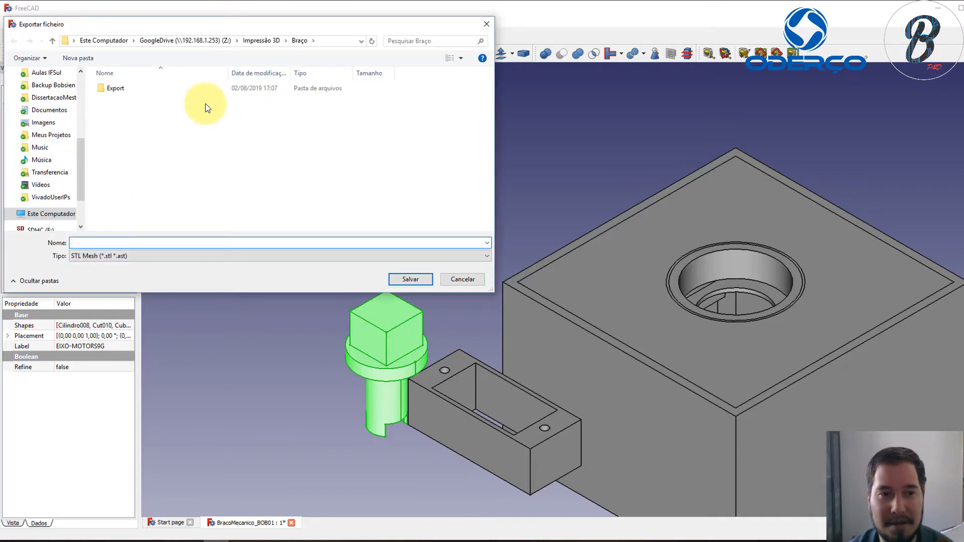
double_click(116, 88)
left_click(227, 157)
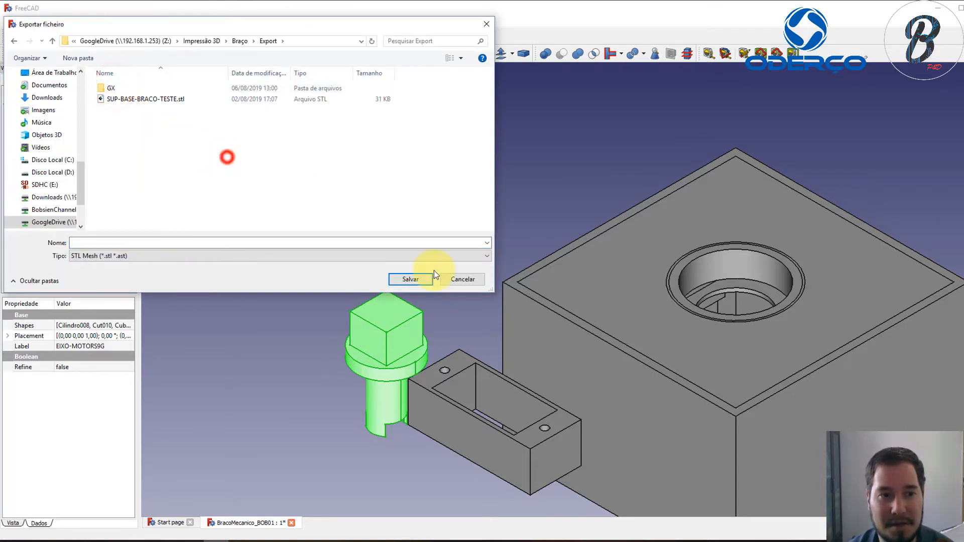
left_click(139, 242)
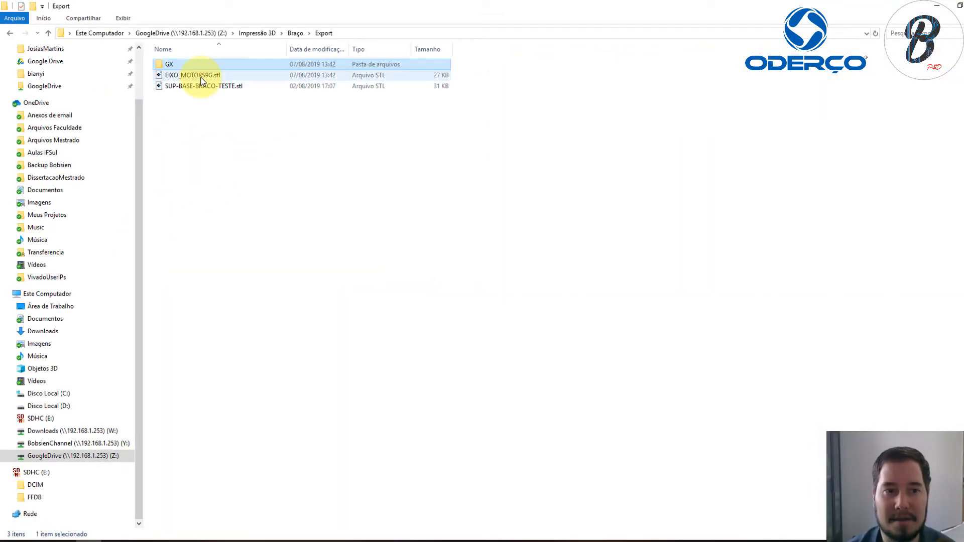
Step: Open EIXO_MOTORS9G.stl from the Export folder in FlashPrint and inspect the pin up close from several sides
left_click(198, 76)
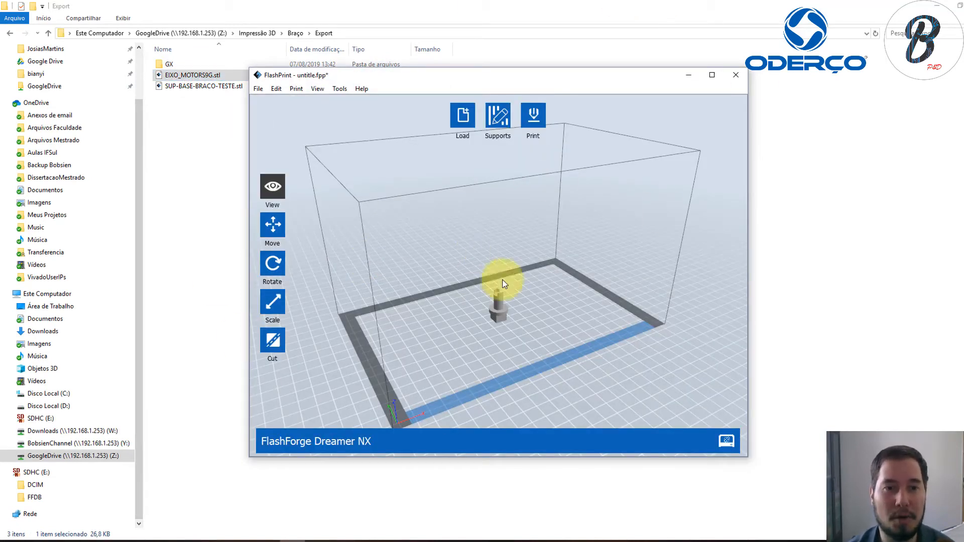
scroll(463, 307, "up", 3)
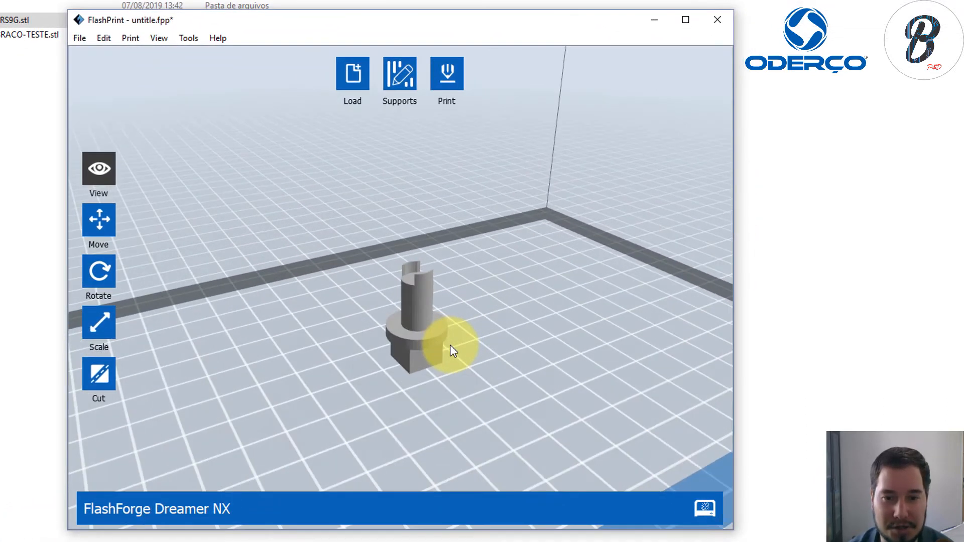
scroll(450, 344, "up", 1)
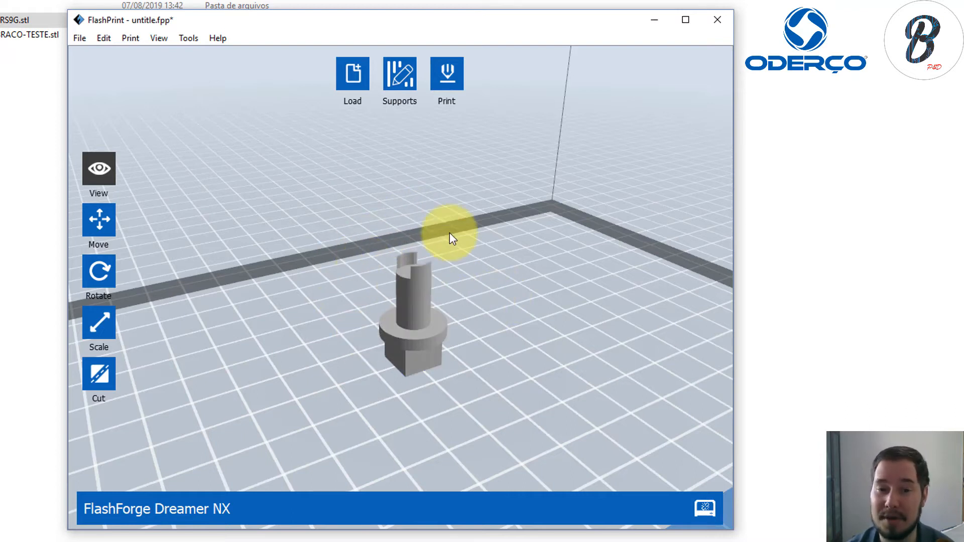
left_click_drag(350, 275, 495, 290)
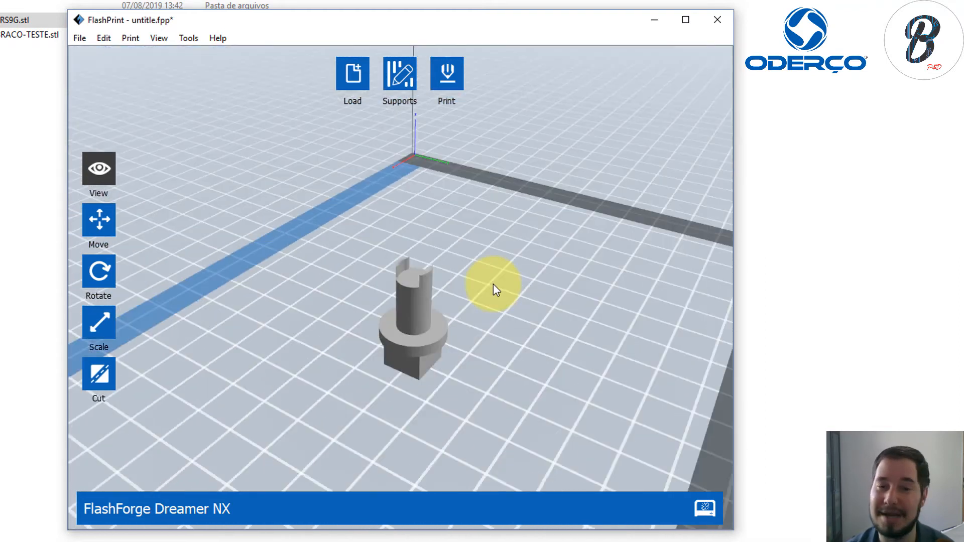
left_click_drag(461, 361, 320, 394)
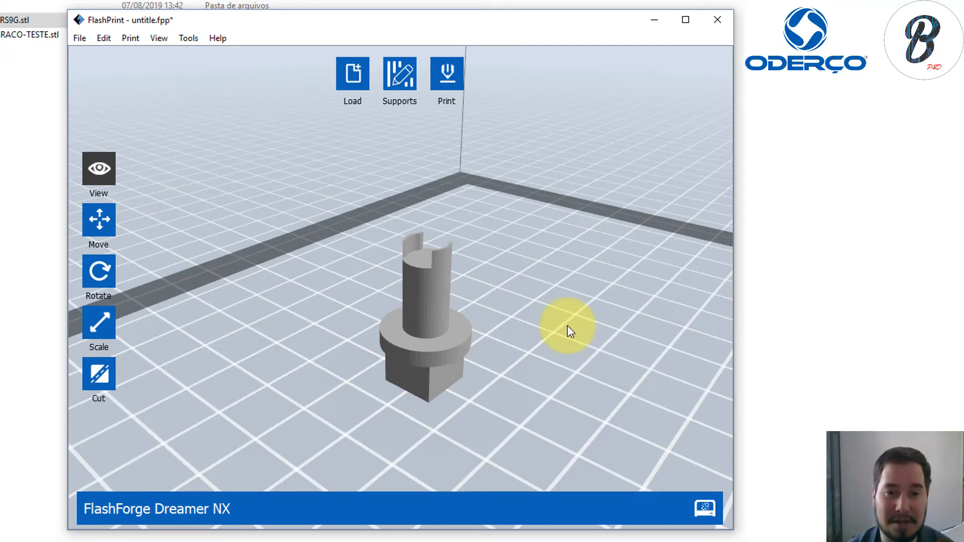
left_click_drag(569, 327, 589, 370)
scroll(442, 374, "up", 5)
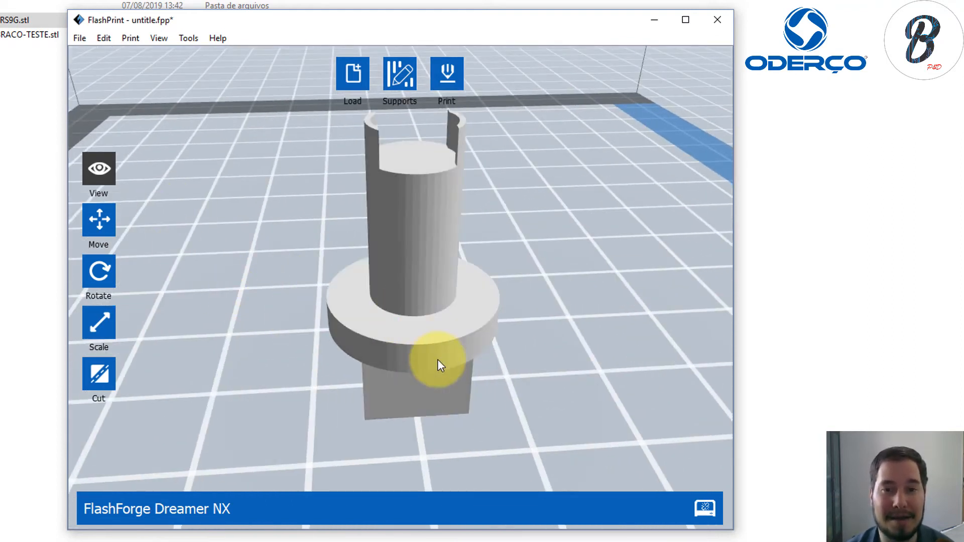
left_click_drag(438, 360, 529, 358)
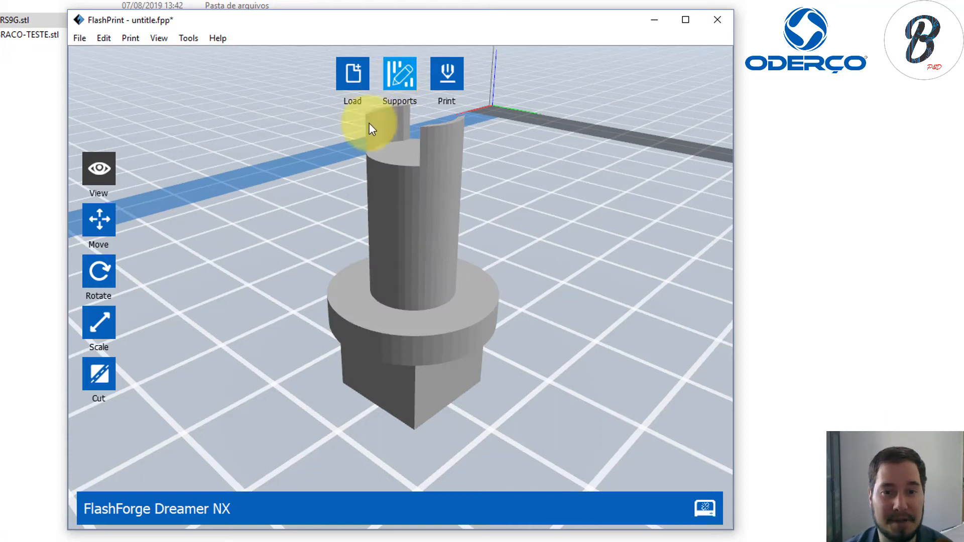
Step: Enter support editing, review the overhang threshold and pillar size, and accept the support options with the Linear type
left_click(408, 80)
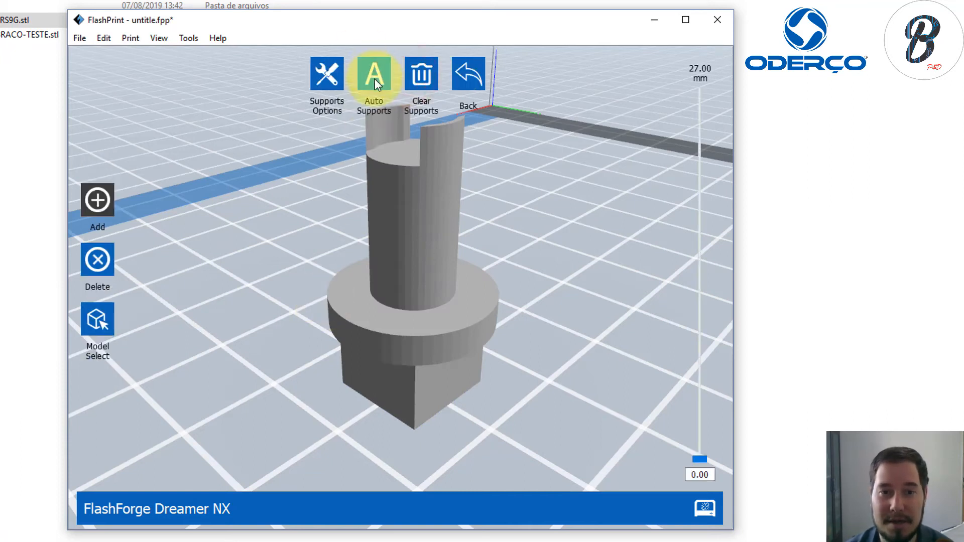
left_click(327, 70)
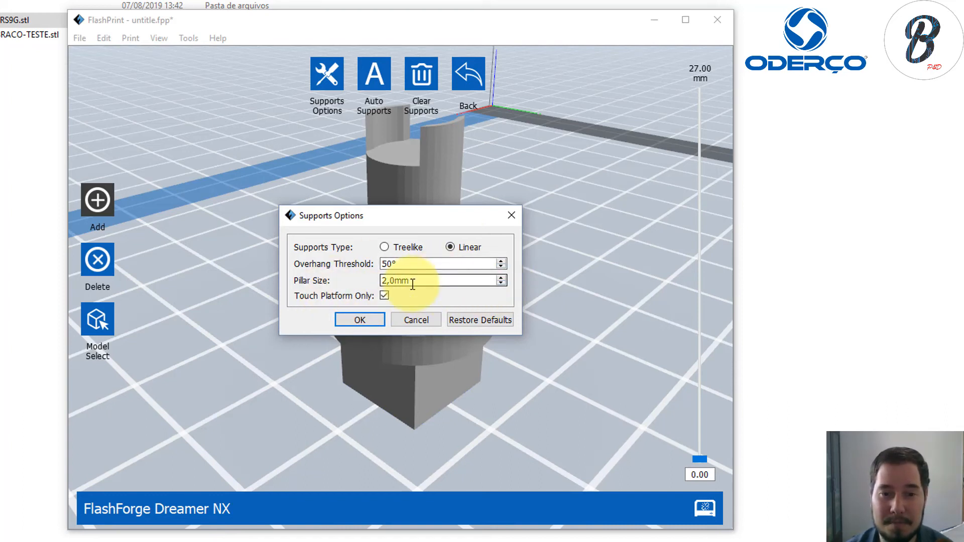
mouse_move(523, 281)
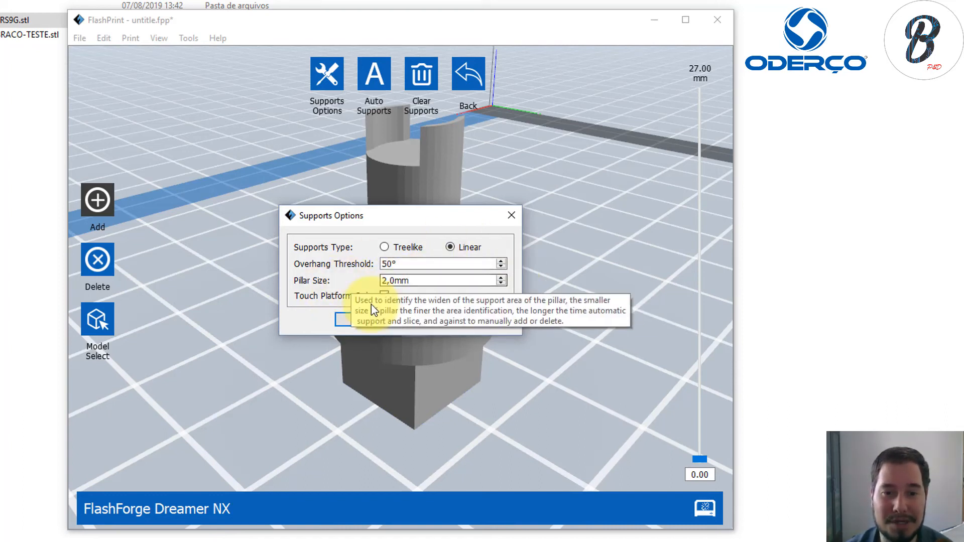
double_click(402, 263)
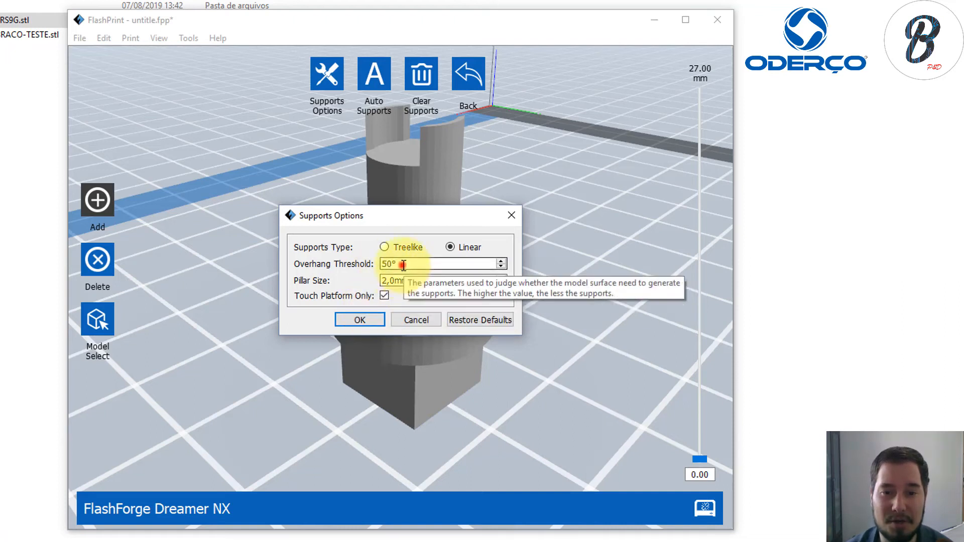
left_click(353, 318)
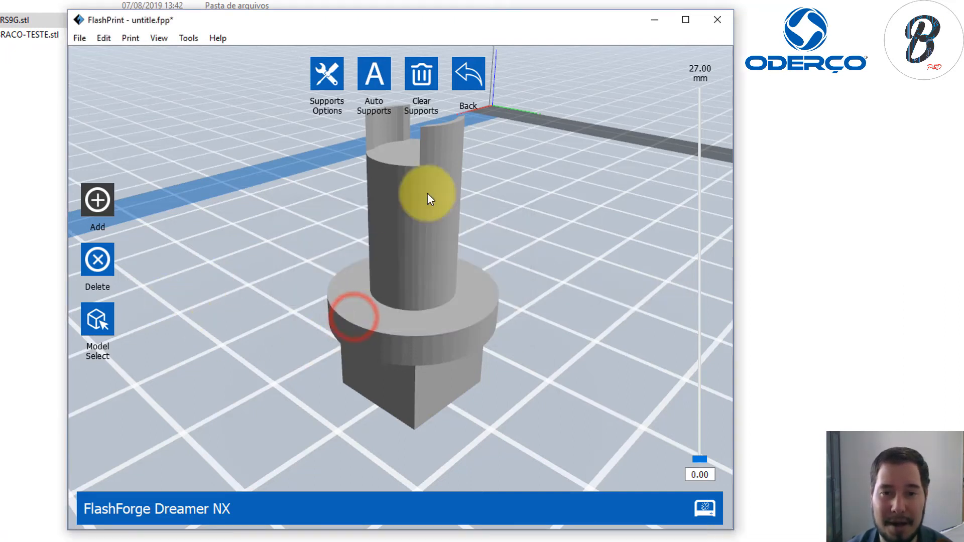
Step: Generate automatic supports beneath the pin's disc and leave support editing without saving the supports to the file
left_click(376, 72)
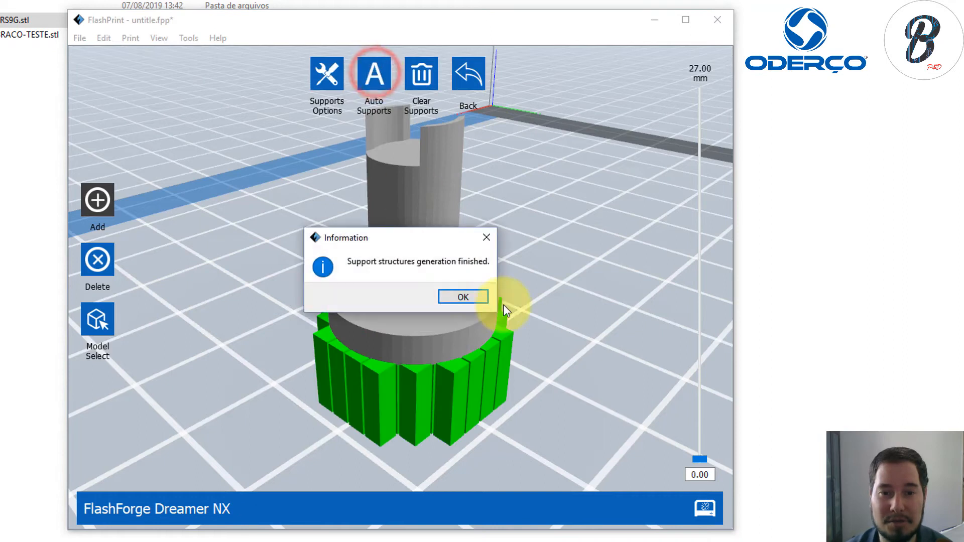
left_click(456, 293)
right_click_drag(341, 376, 475, 185)
left_click(470, 82)
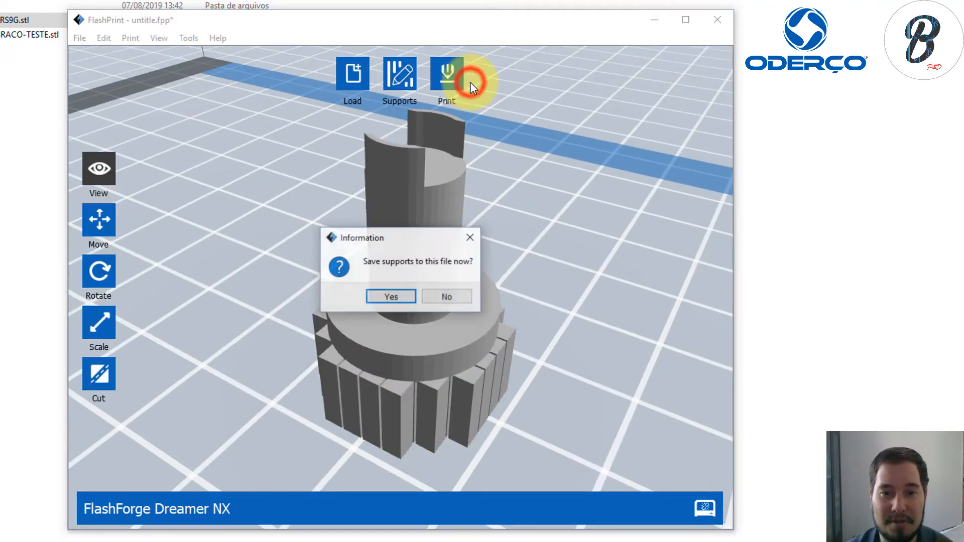
left_click(448, 297)
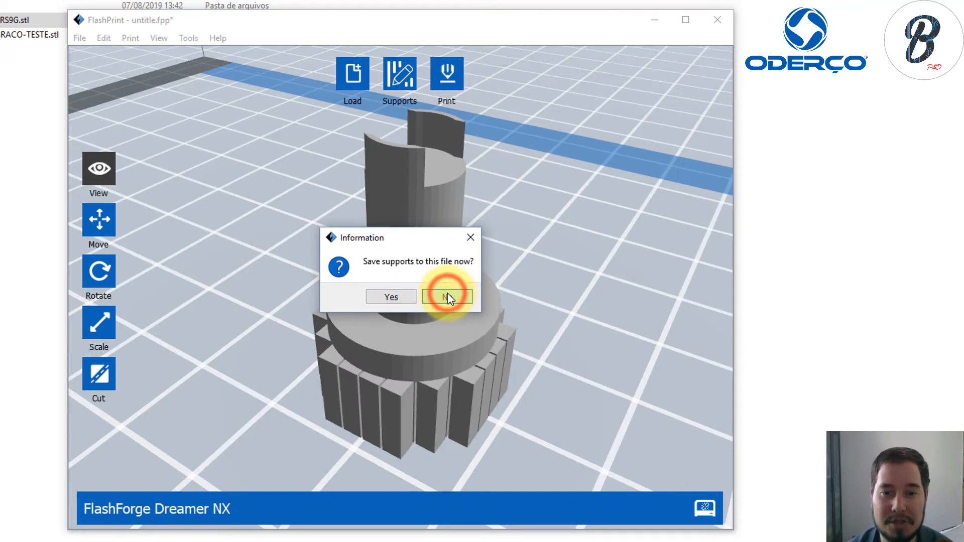
right_click_drag(449, 286, 526, 408)
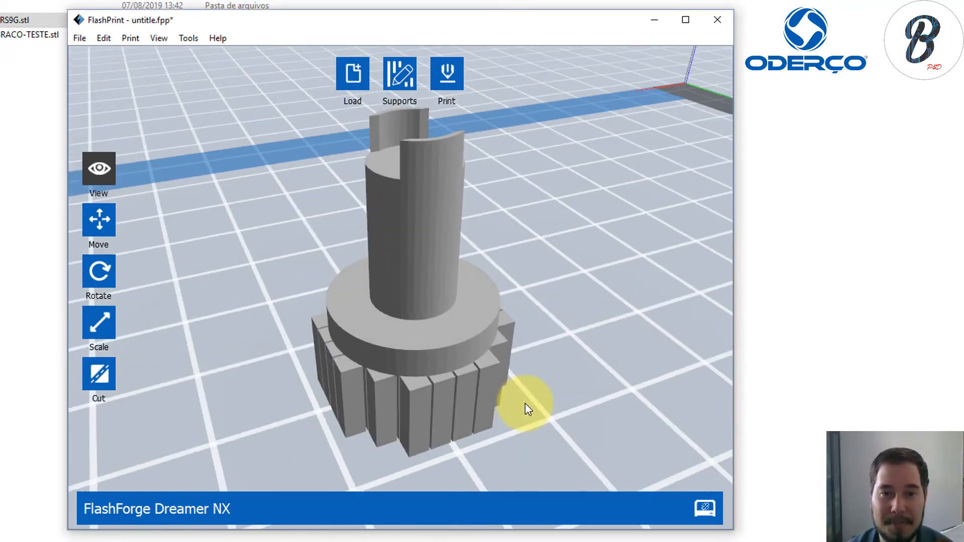
Step: Open the print settings and select the PLA - LOW profile
left_click(447, 74)
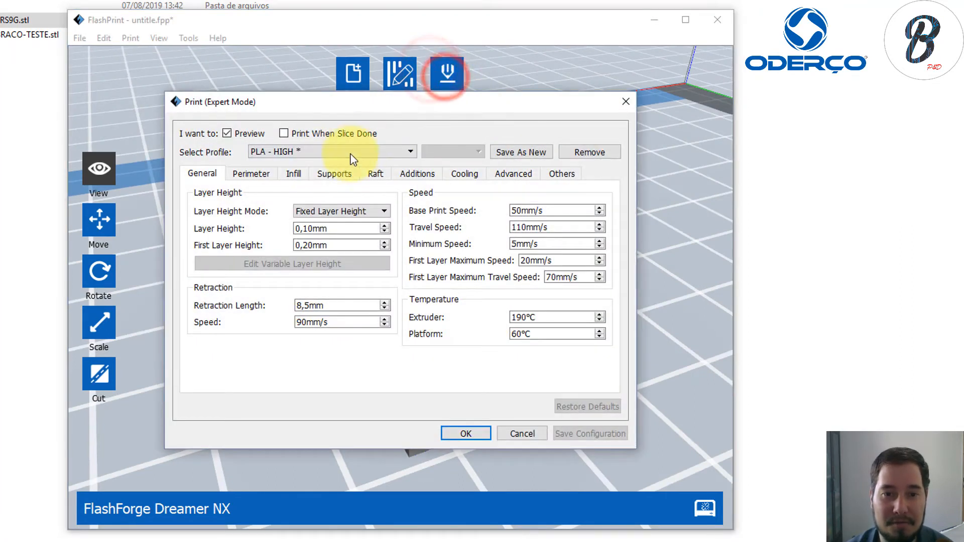
left_click(318, 154)
left_click(315, 172)
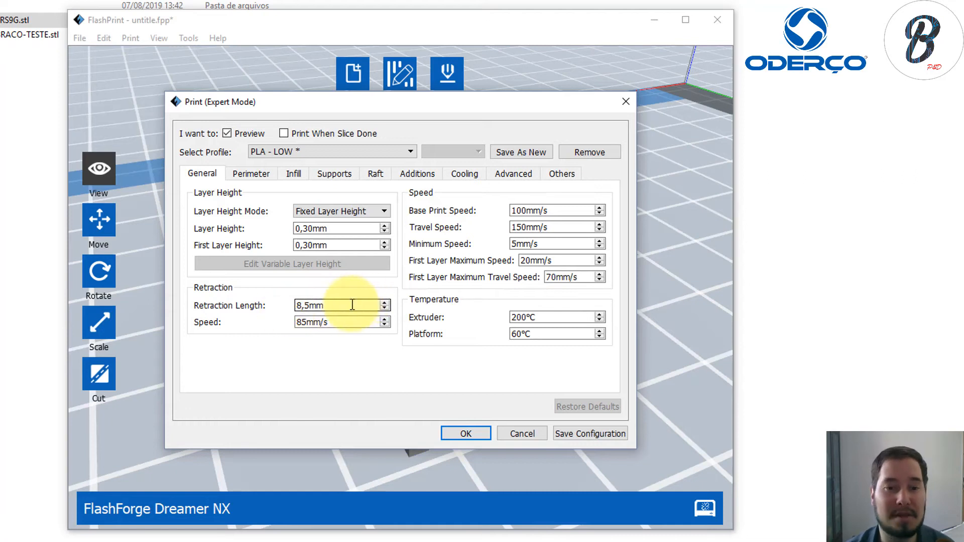
Step: Review the profile's retraction speed, its advanced motor and extrusion settings, and its external and internal dimensional compensation
double_click(304, 326)
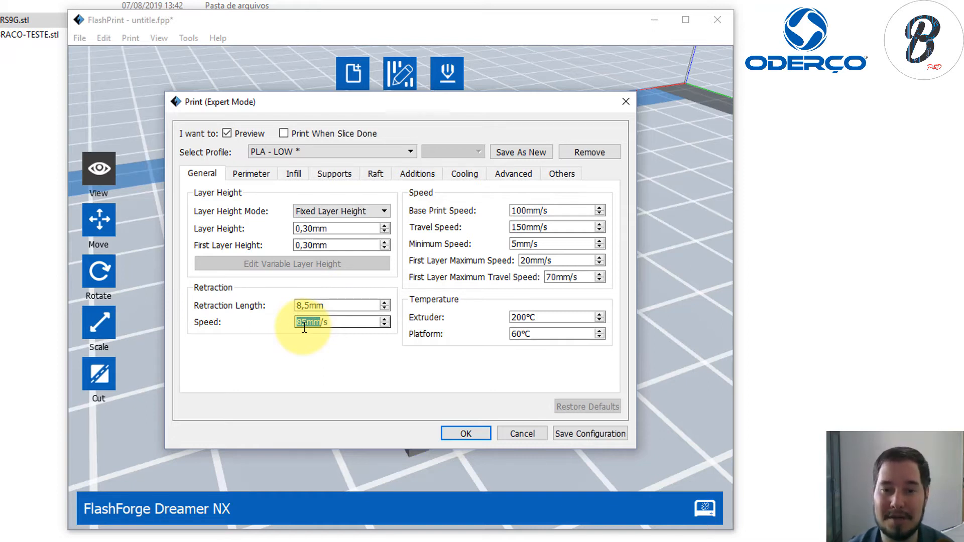
left_click(513, 174)
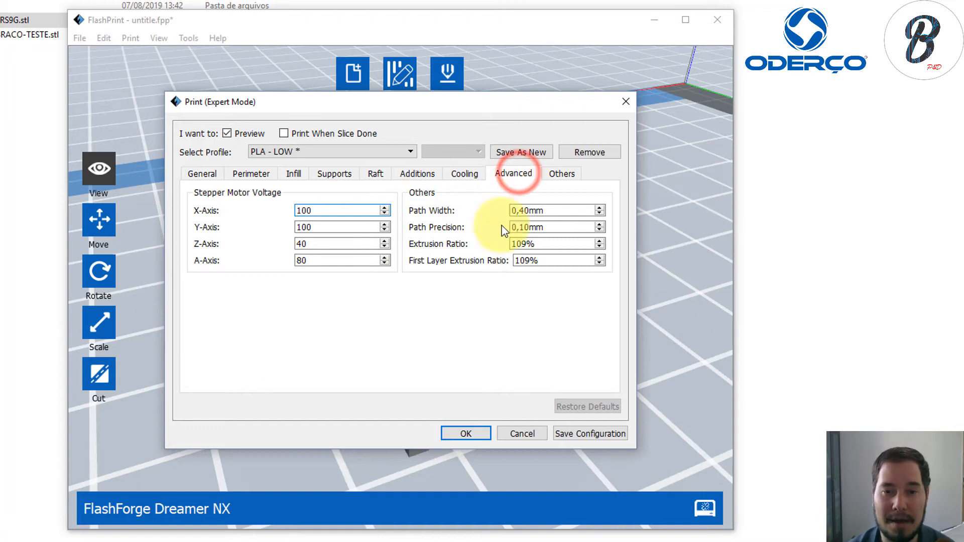
left_click(562, 173)
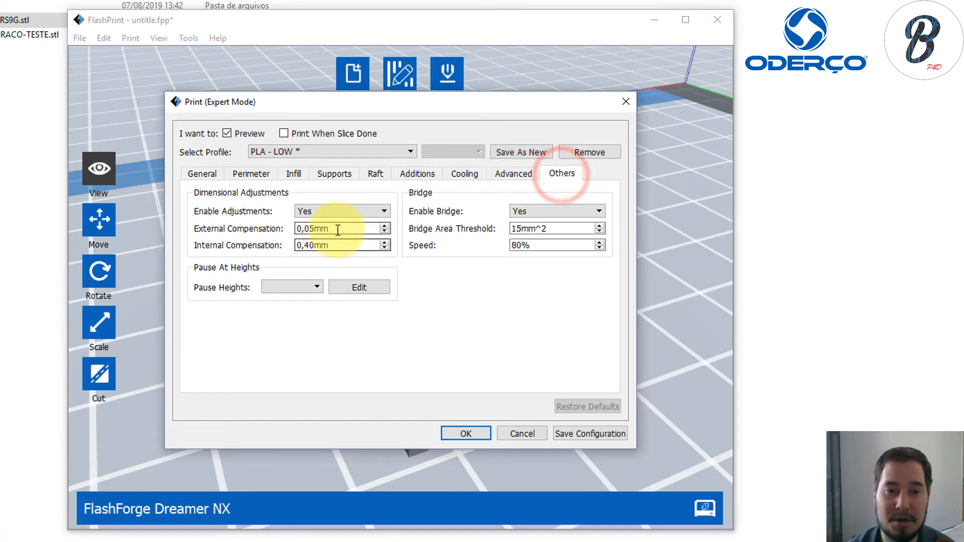
mouse_move(315, 231)
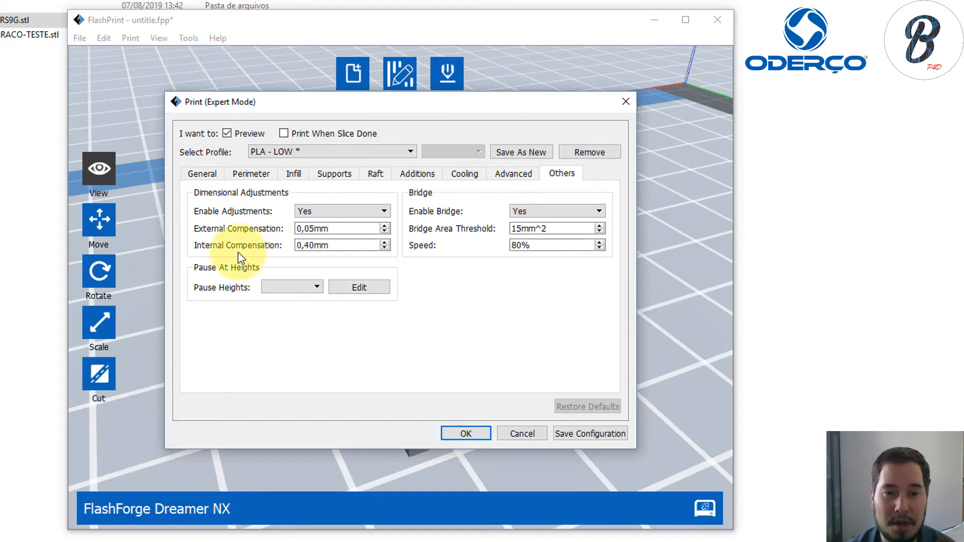
Step: Slice the pin with the PLA - LOW profile and save the print file as EIXO_MOTORS9G.gx
left_click(309, 245)
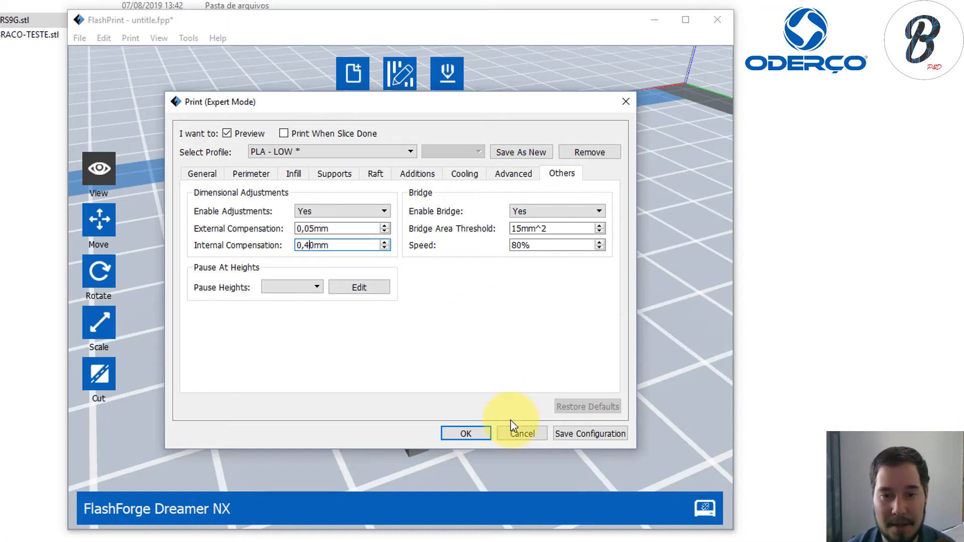
left_click(213, 175)
left_click(448, 433)
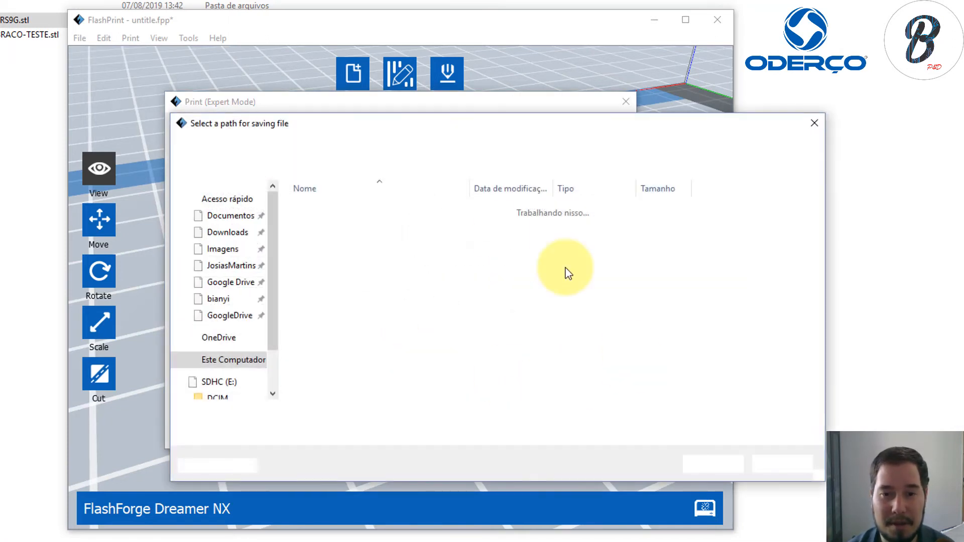
left_click(710, 464)
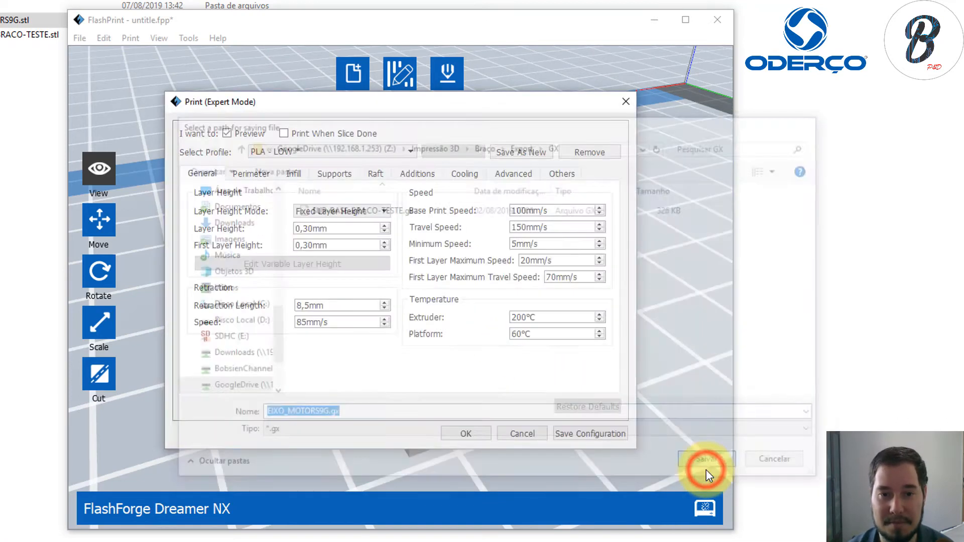
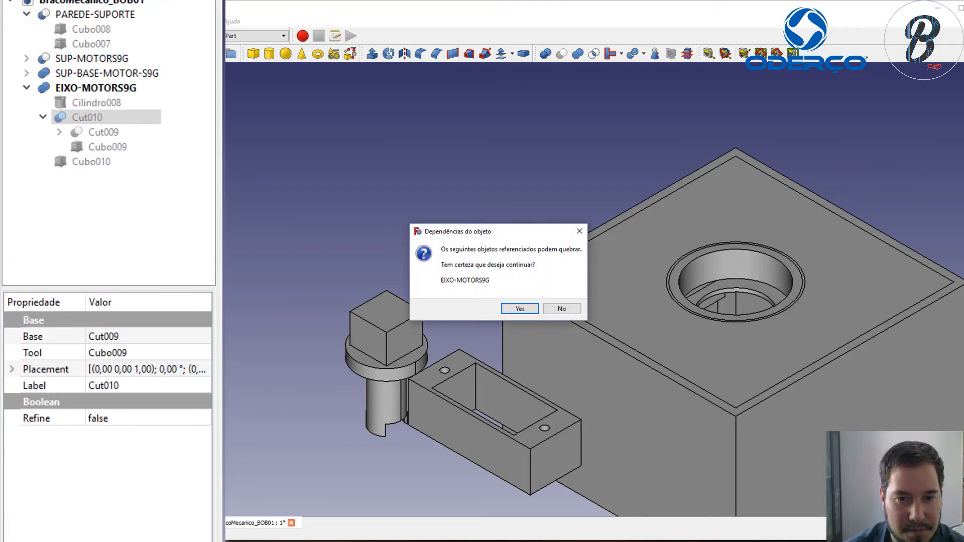
Step: Confirm deleting Cut010 from the EIXO-MOTORS9G fusion and delete the freed Cubo009 box
left_click(520, 310)
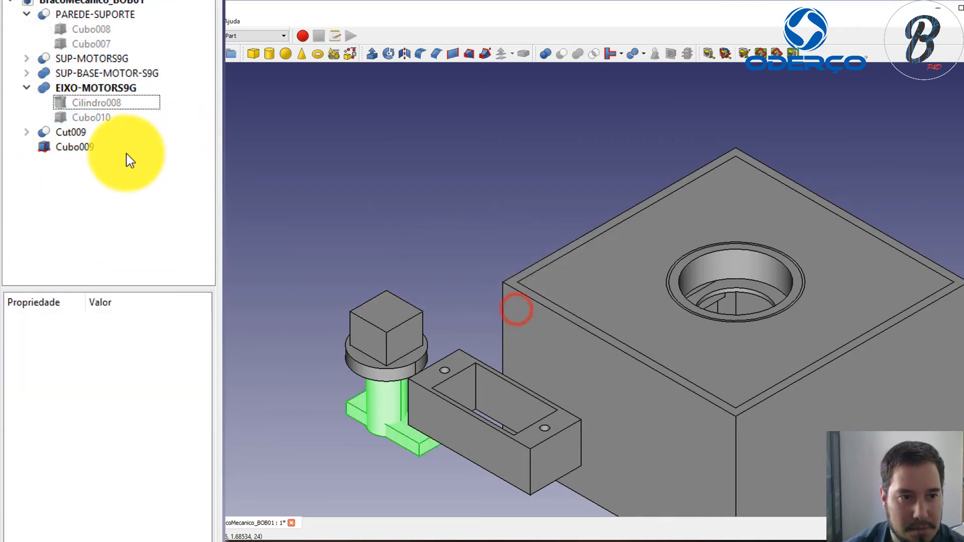
left_click(62, 148)
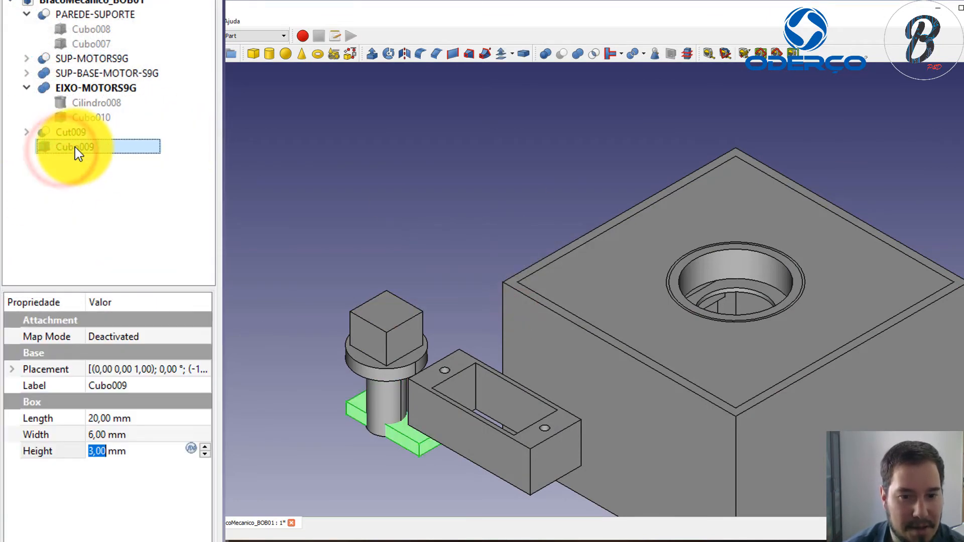
key("Delete")
Step: Expand Cut009 and select its cutting cylinder, Cilindro009, with the end of the pin's shaft in view
left_click(59, 132)
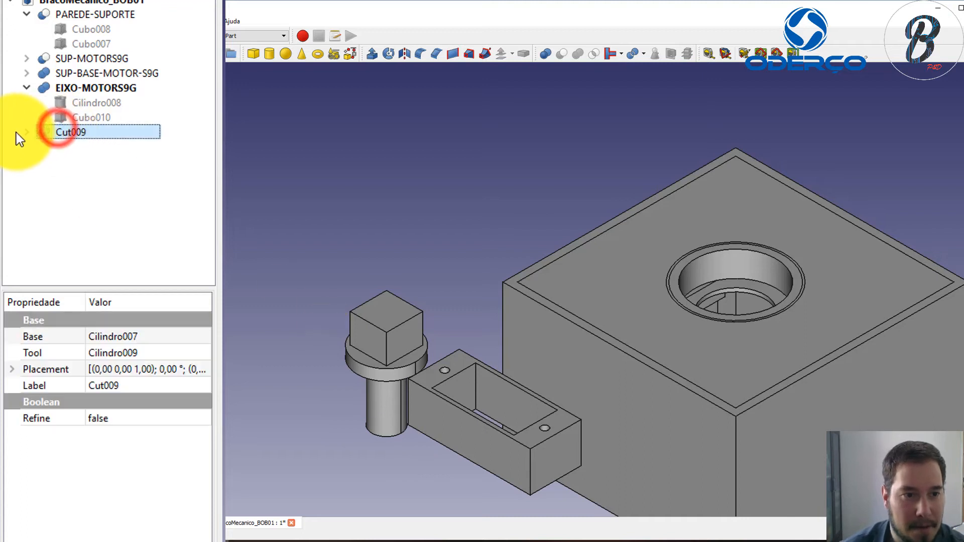
left_click(26, 132)
left_click(82, 161)
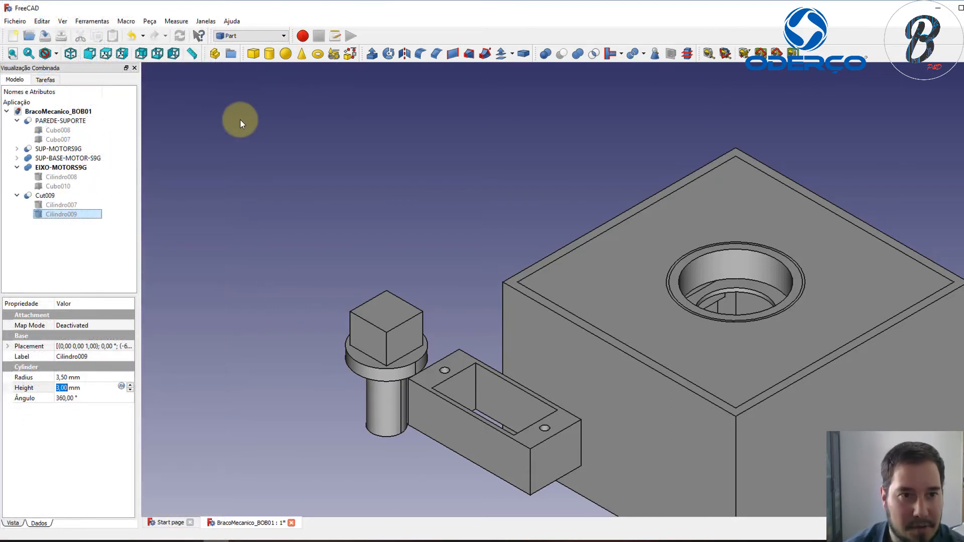
left_click(158, 53)
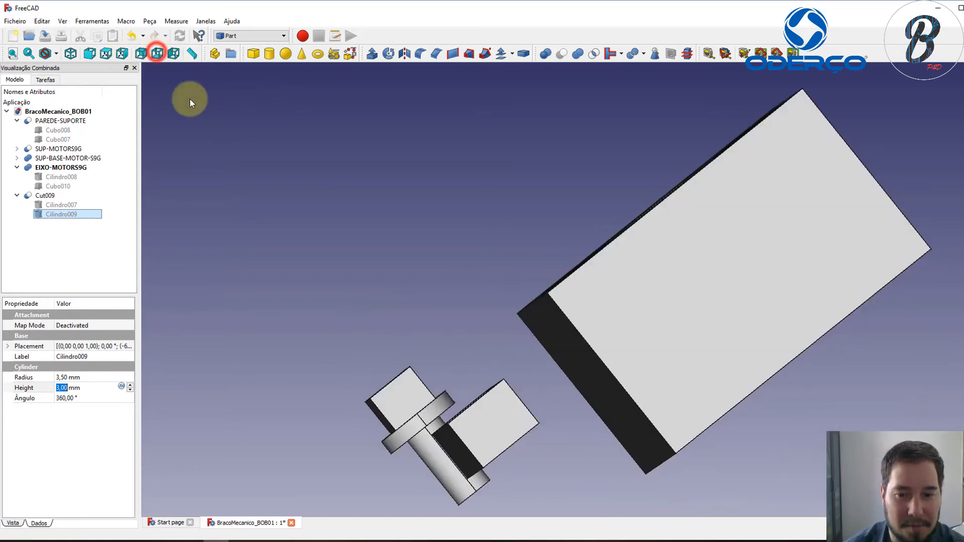
scroll(672, 486, "up", 5)
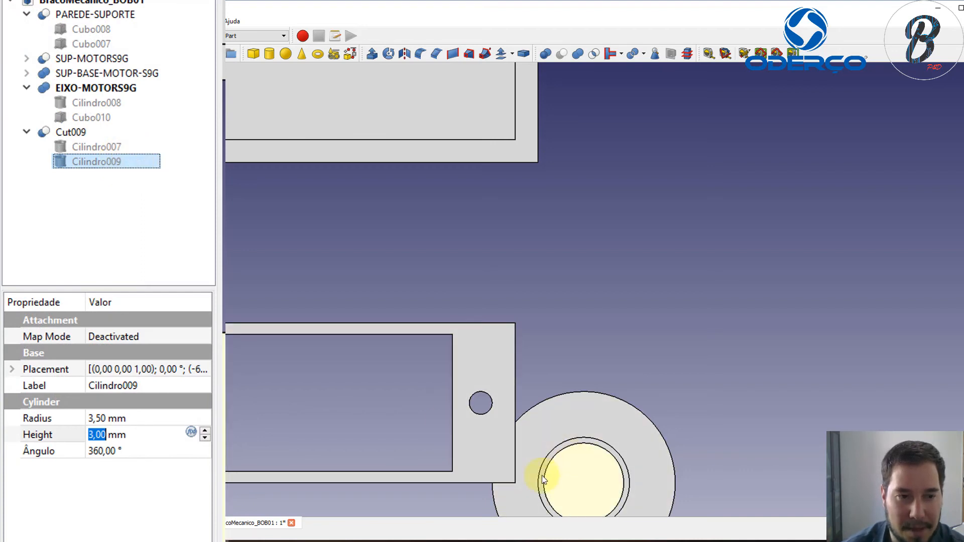
Step: Work out the new radius for Cilindro009 in the calculator by dividing the diameter by 2
left_click(96, 420)
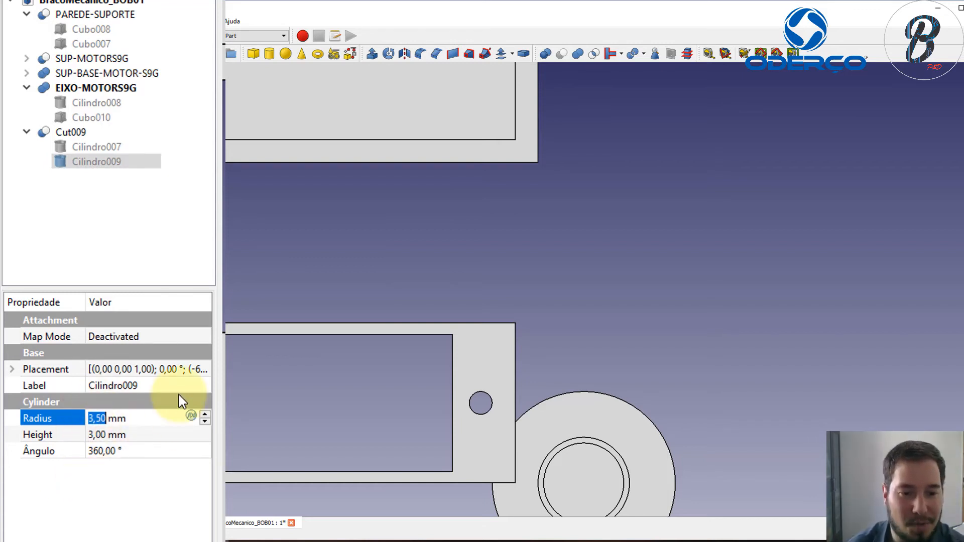
key("alt+Tab")
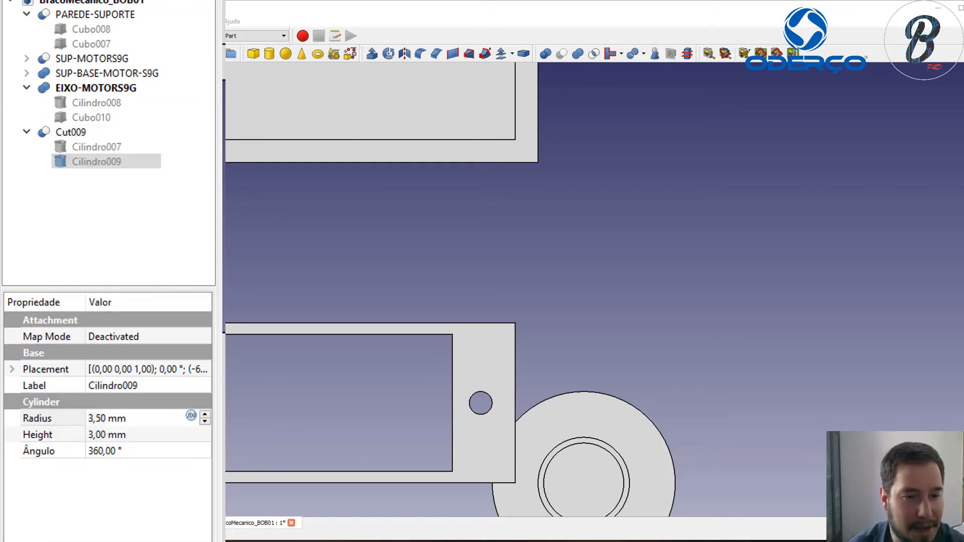
left_click_drag(590, 95, 668, 97)
type("4,")
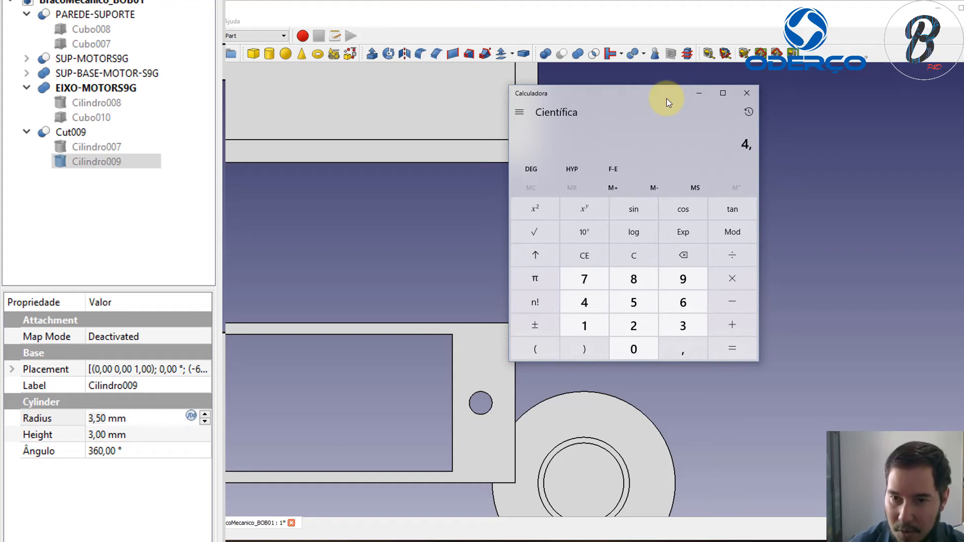
type("2")
key("Return")
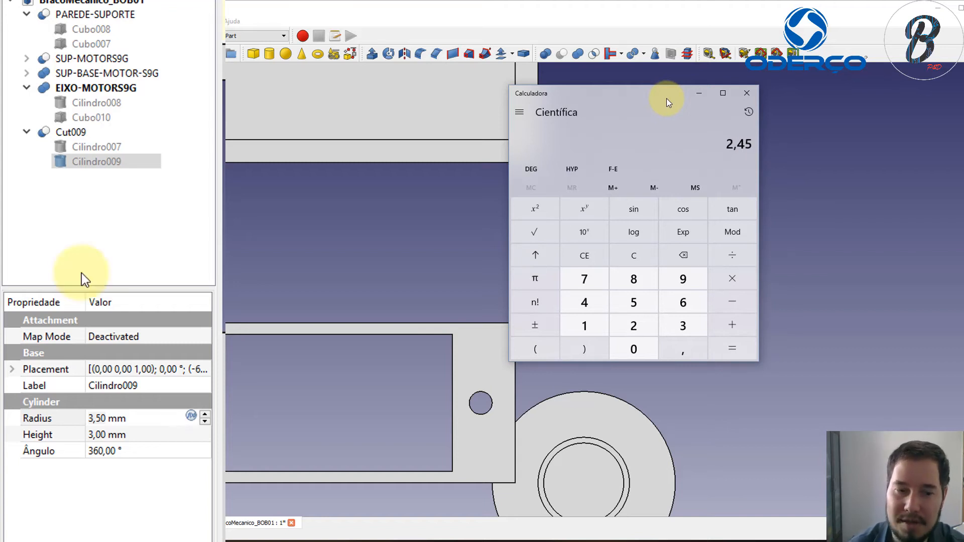
Step: Set the radius of Cilindro009 to 2,45 mm
left_click(75, 418)
left_click(105, 421)
left_click_drag(105, 421, 88, 417)
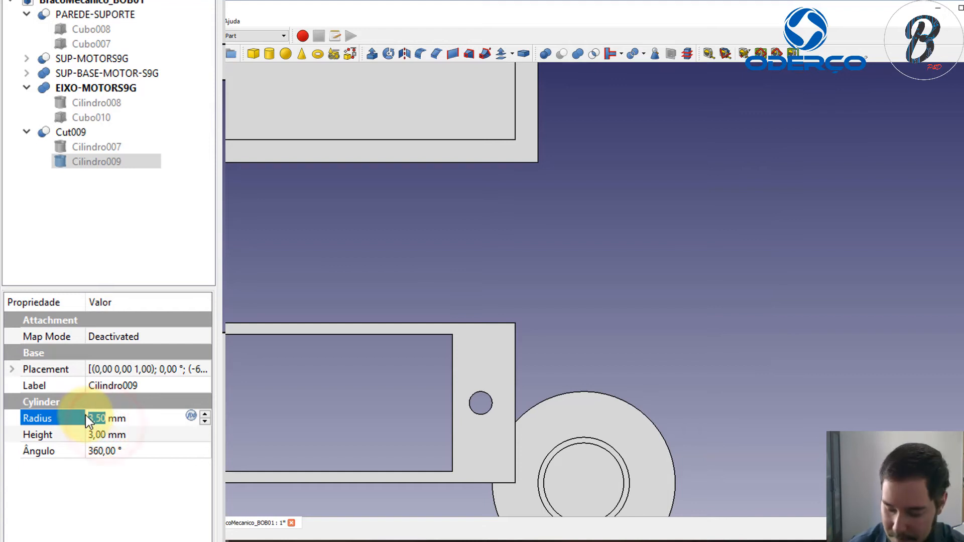
type("2")
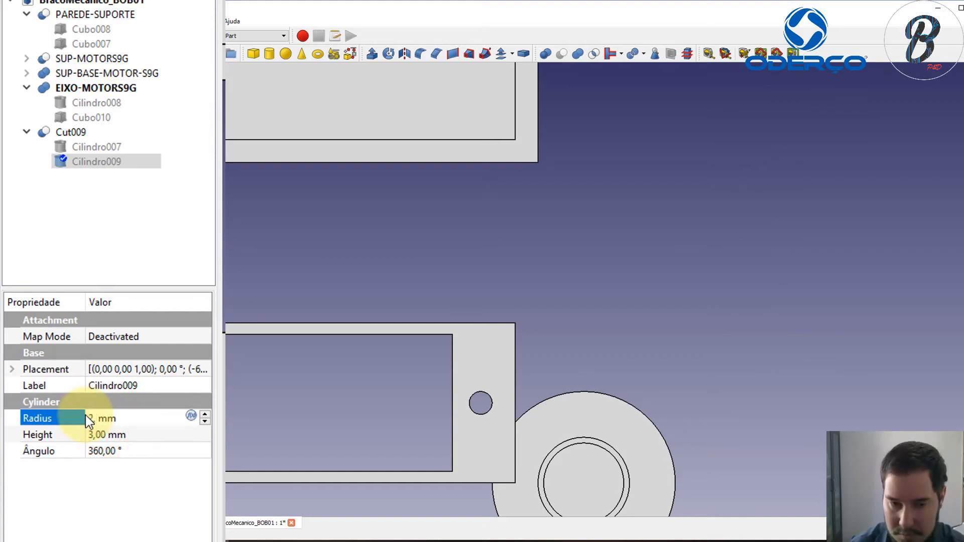
type(",45")
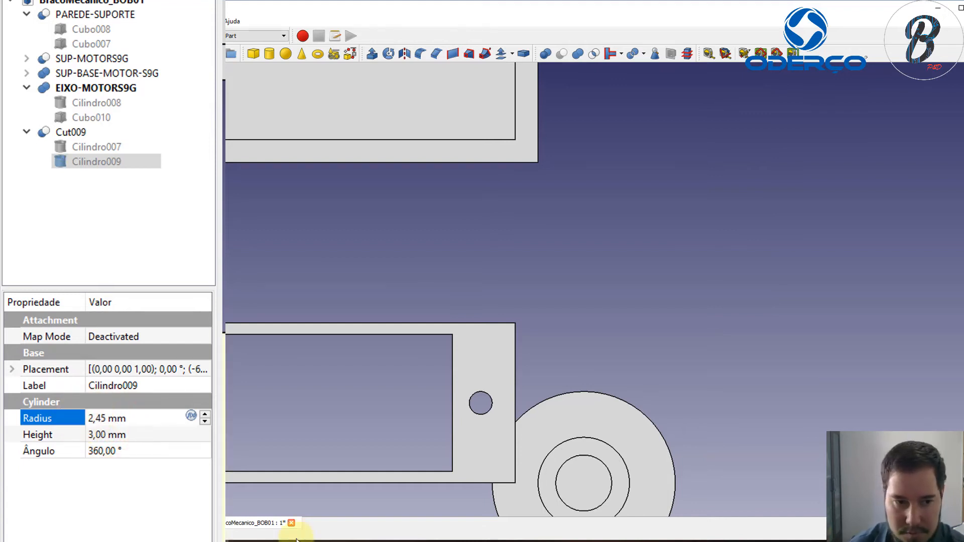
Step: Try a radius of 2,48 mm for Cilindro009 and settle on 2,49 mm
scroll(536, 445, "up", 2)
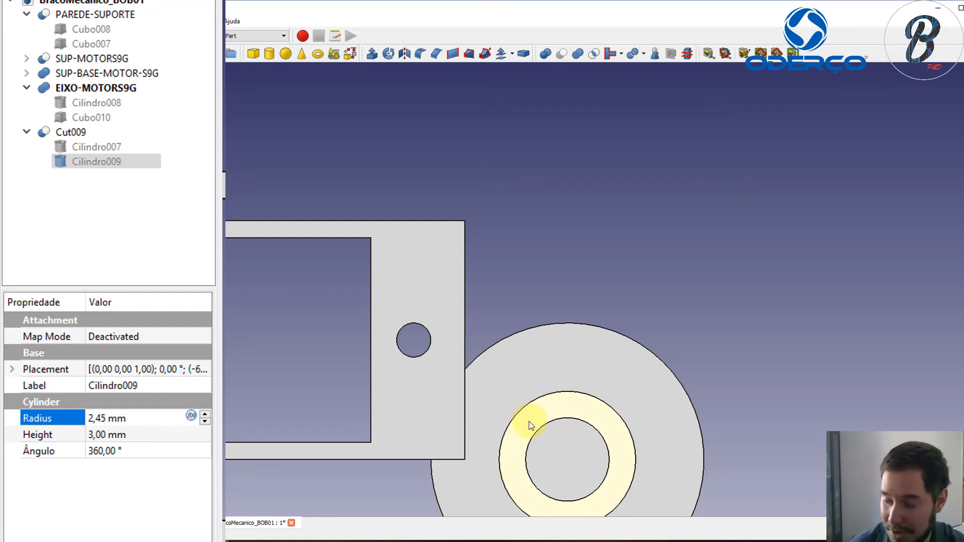
double_click(99, 420)
type("48")
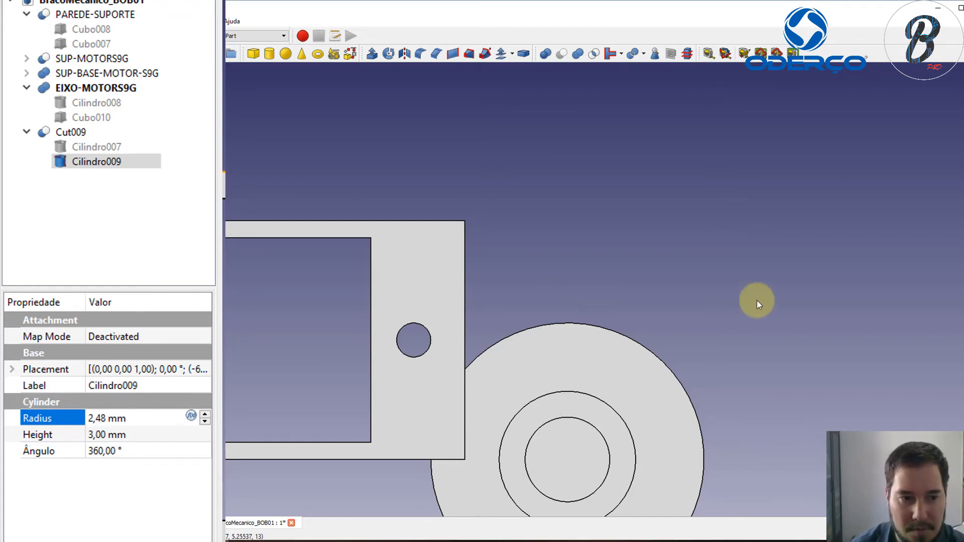
left_click_drag(101, 421, 108, 424)
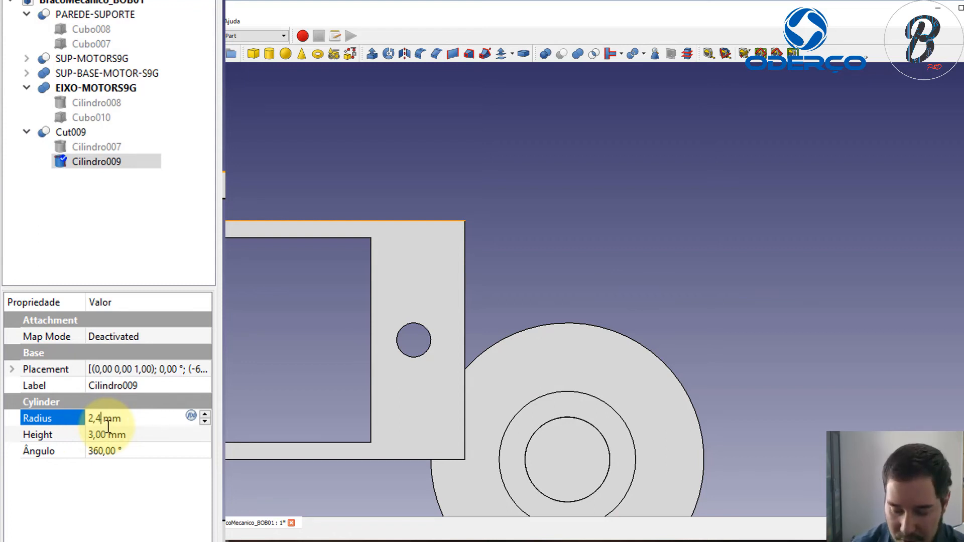
type("9")
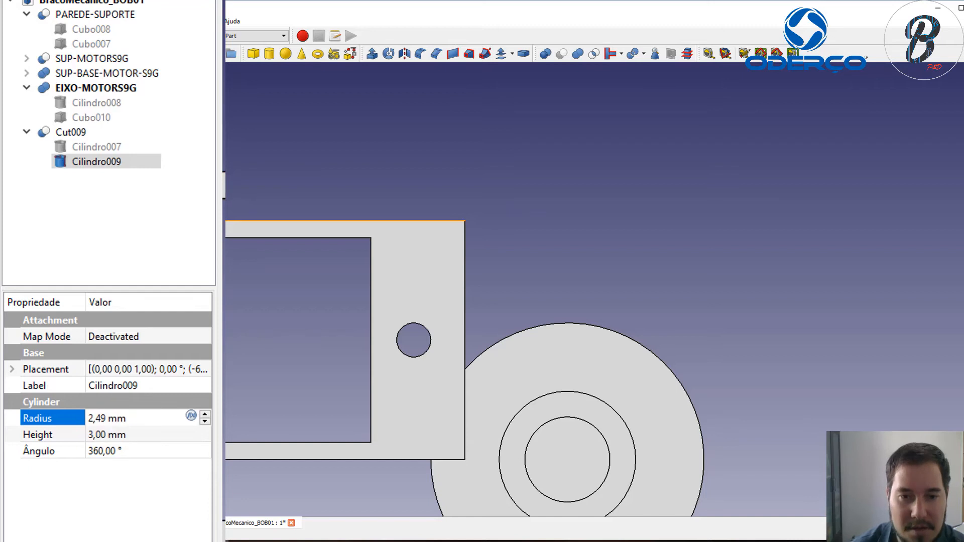
Step: Examine Cilindro007 and Cilindro009, comparing the inner cylinder with the outline of the pin's shaft
left_click(687, 318)
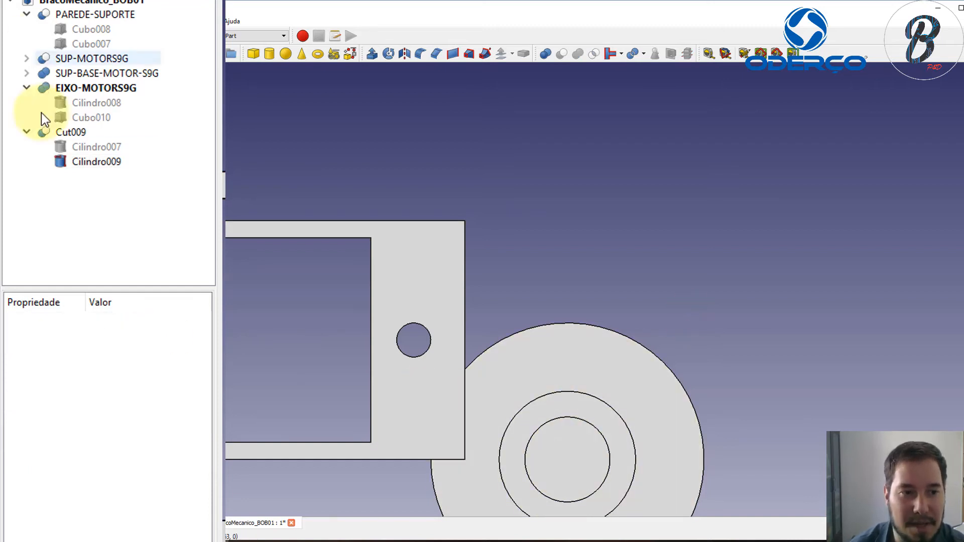
left_click(68, 160)
left_click(87, 150)
left_click(95, 160)
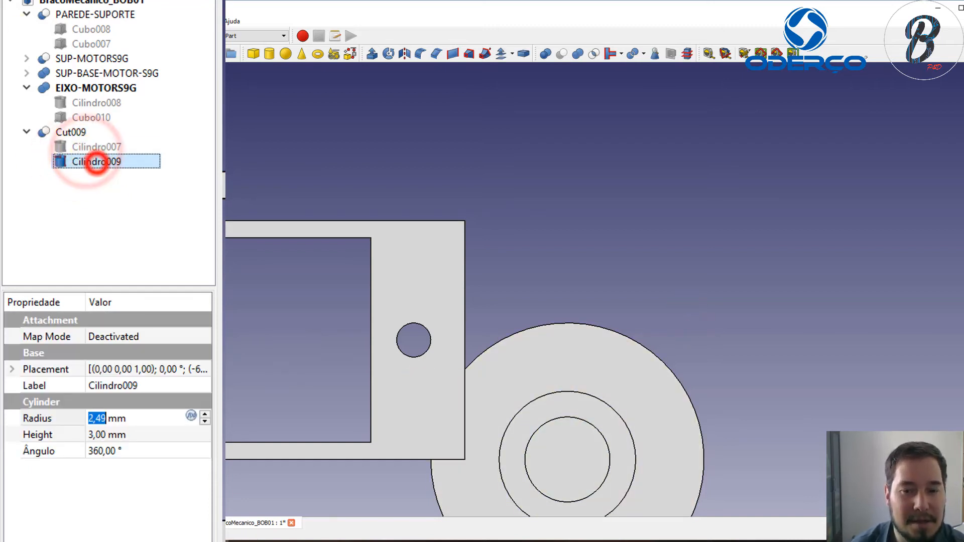
scroll(615, 460, "down", 3)
scroll(617, 459, "up", 3)
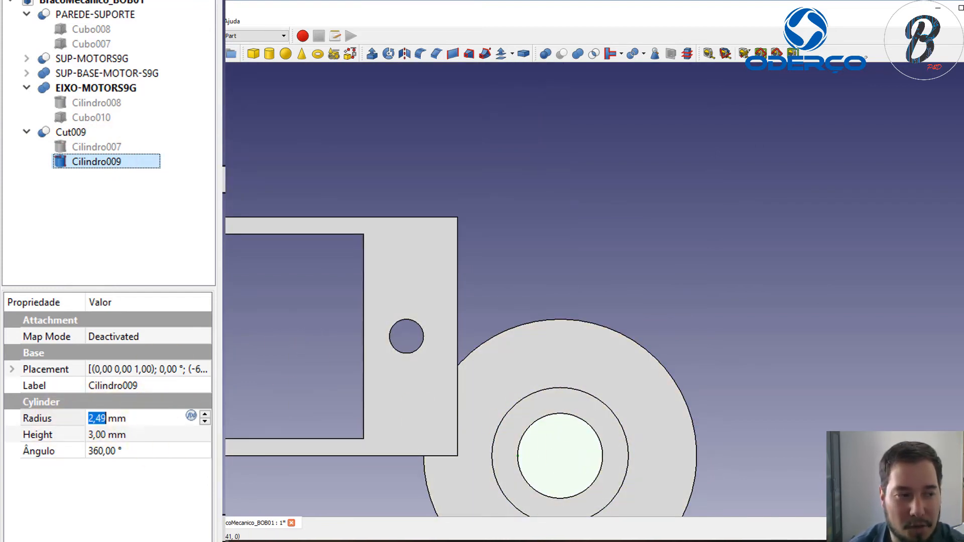
left_click(836, 399)
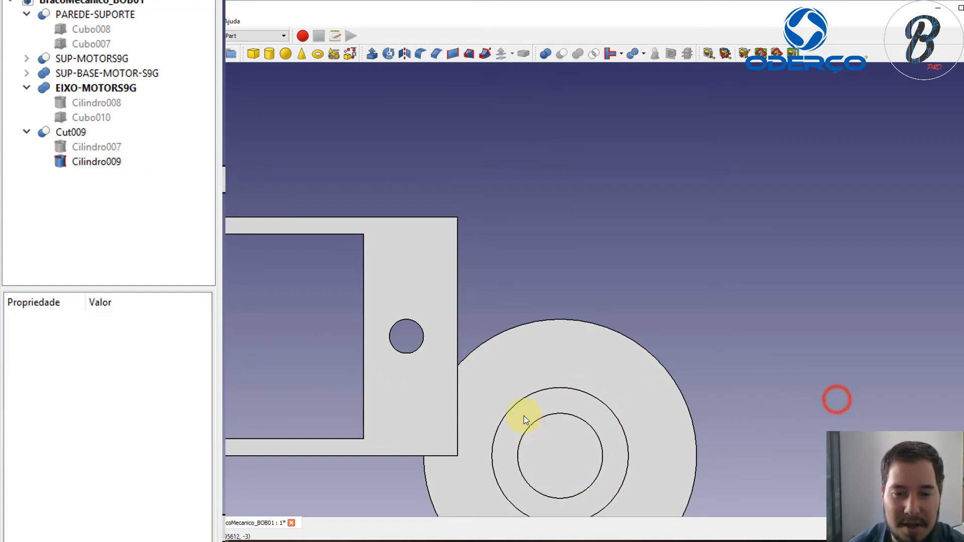
scroll(615, 415, "down", 2)
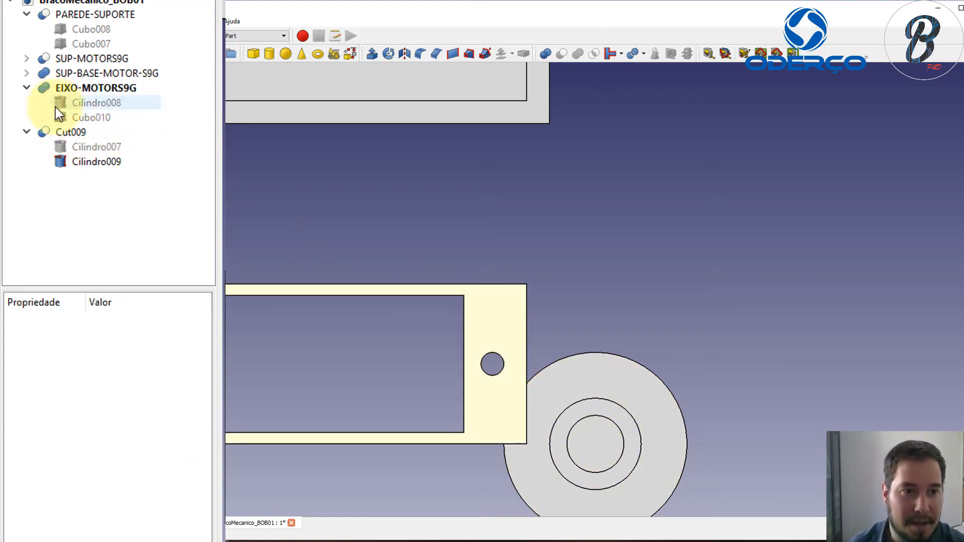
Step: Move Cut009 into the EIXO-MOTORS9G fusion and expand it to list its cylinders
left_click(52, 133)
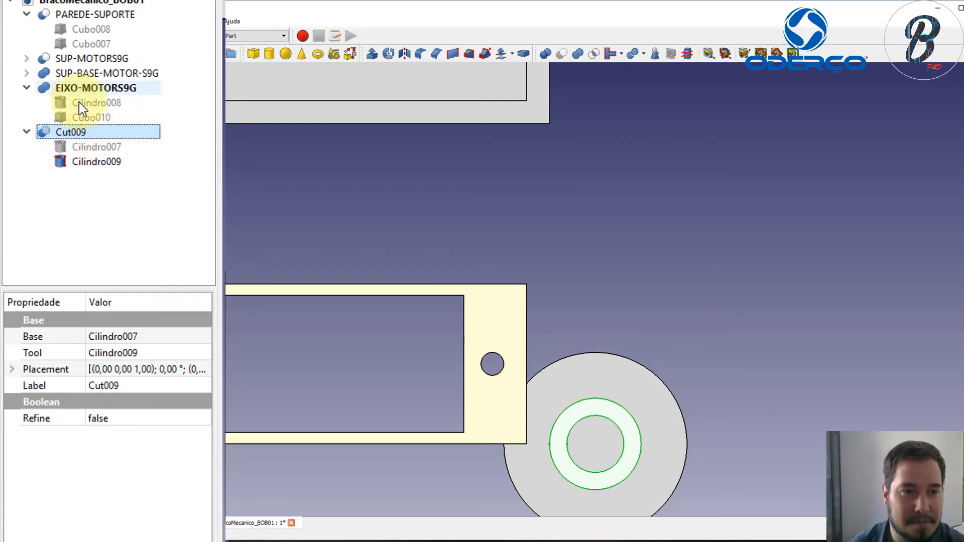
left_click(81, 88)
left_click(65, 132)
left_click(85, 90)
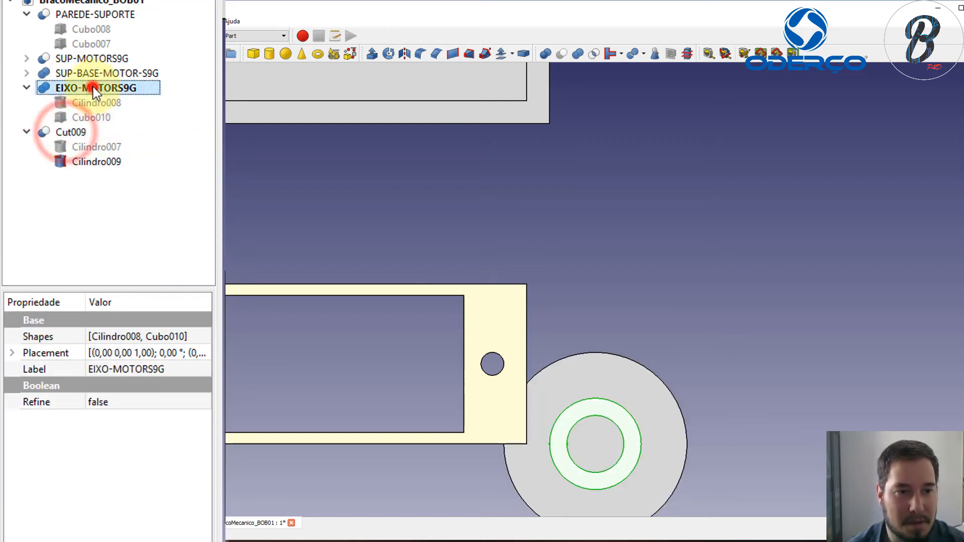
left_click(73, 130)
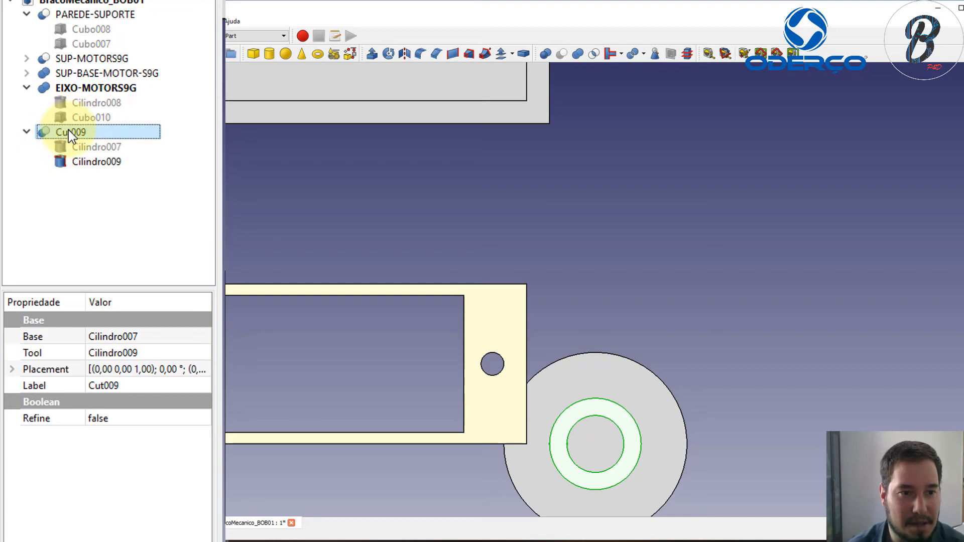
left_click_drag(68, 130, 103, 83)
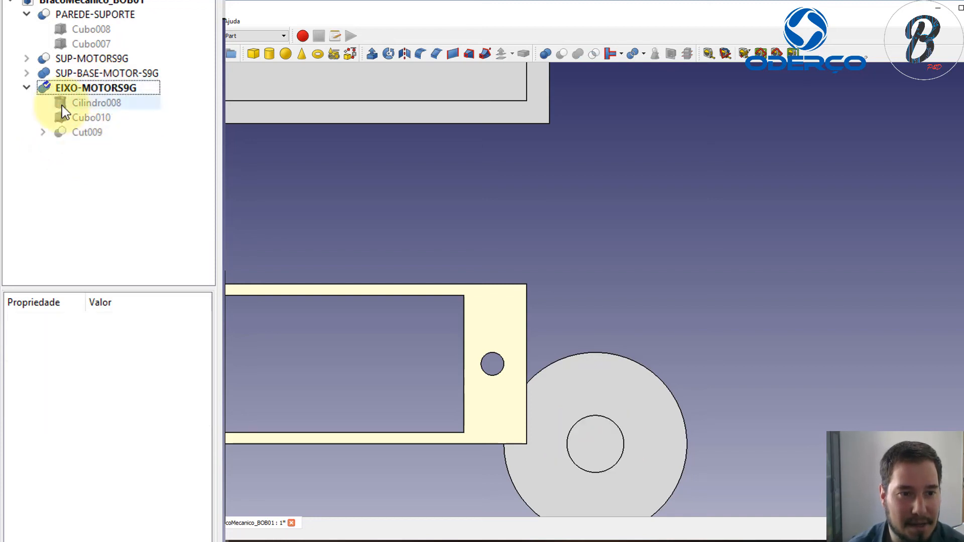
left_click(44, 135)
left_click(80, 87)
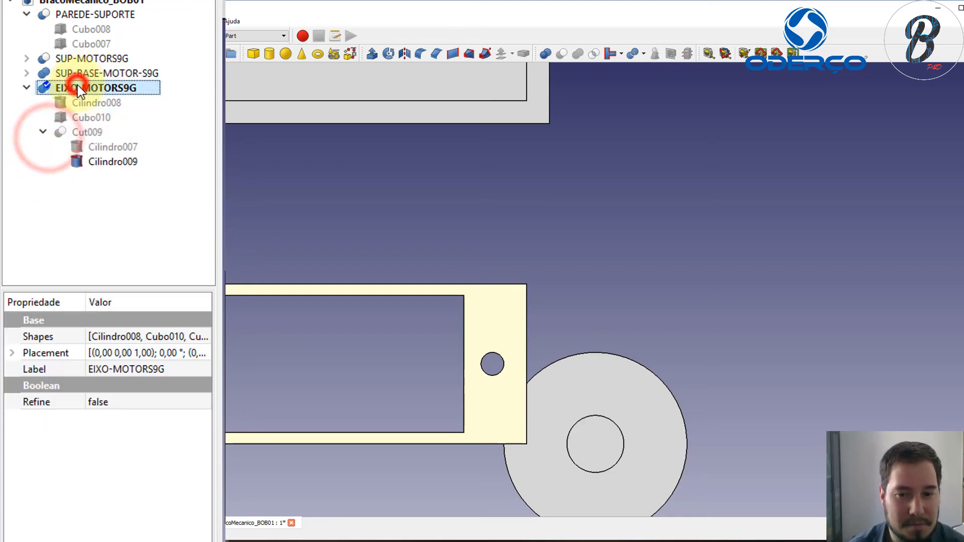
Step: Delete the EIXO-MOTORS9G fusion while keeping its component shapes
left_click(667, 287)
key("0")
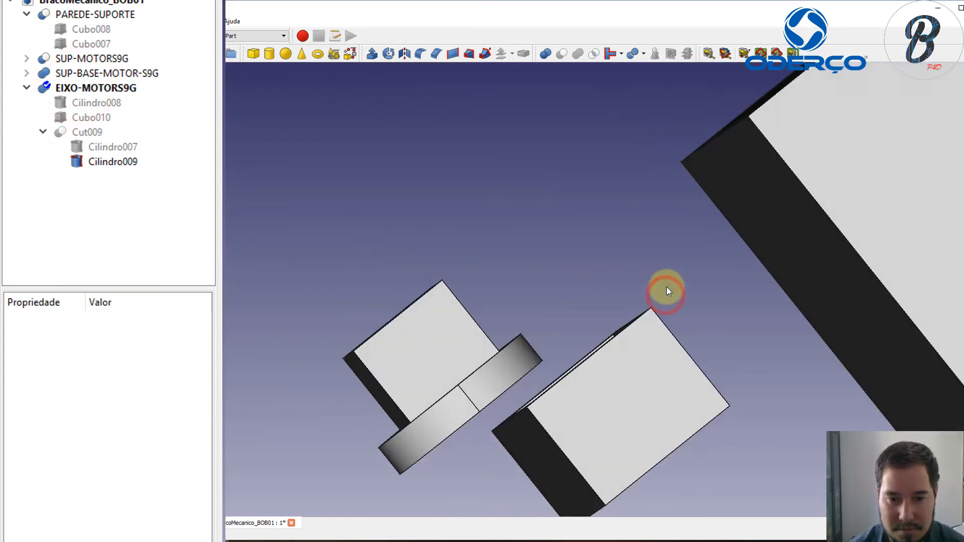
key("2")
key("0")
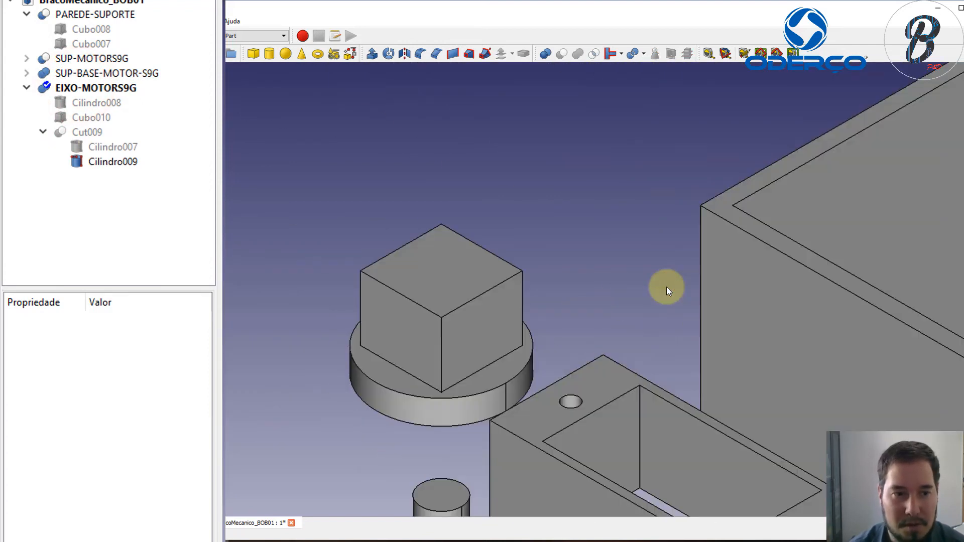
left_click(96, 133)
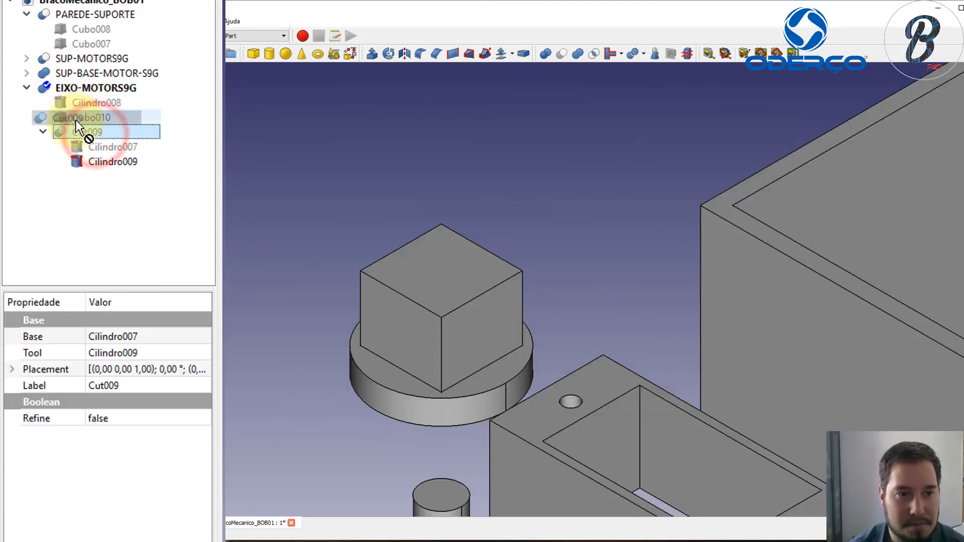
left_click(89, 93)
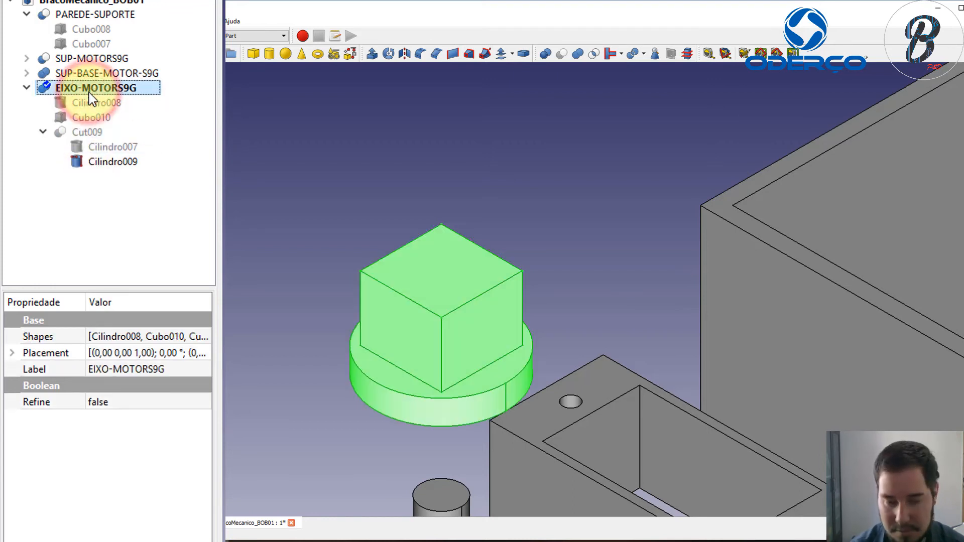
key("Delete")
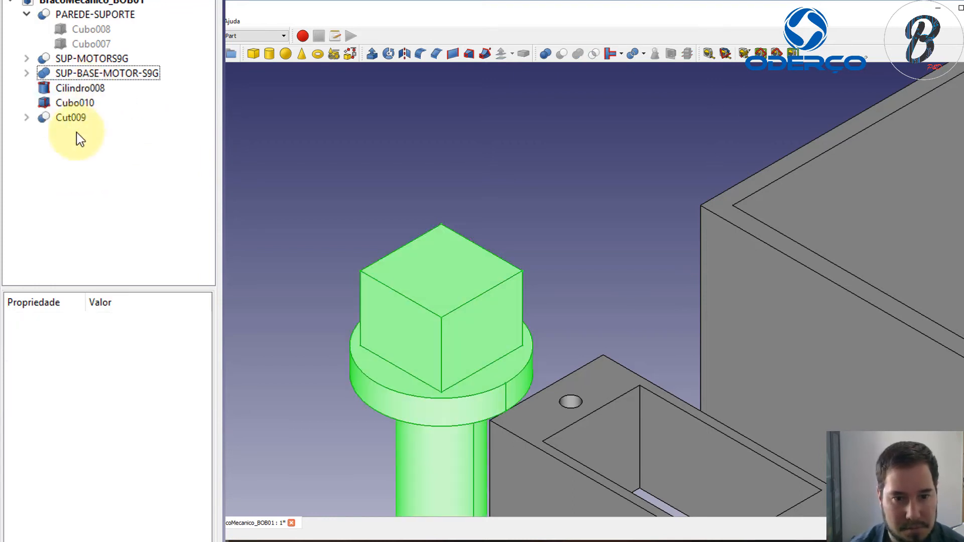
Step: Fuse Cilindro008, Cubo010 and Cut009 into a single solid
left_click(68, 117)
scroll(464, 383, "down", 5)
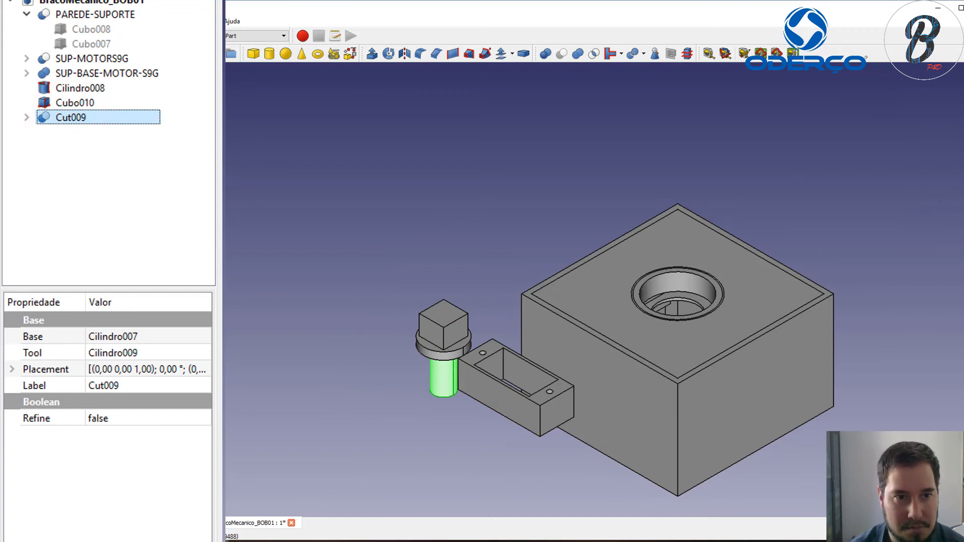
key("2")
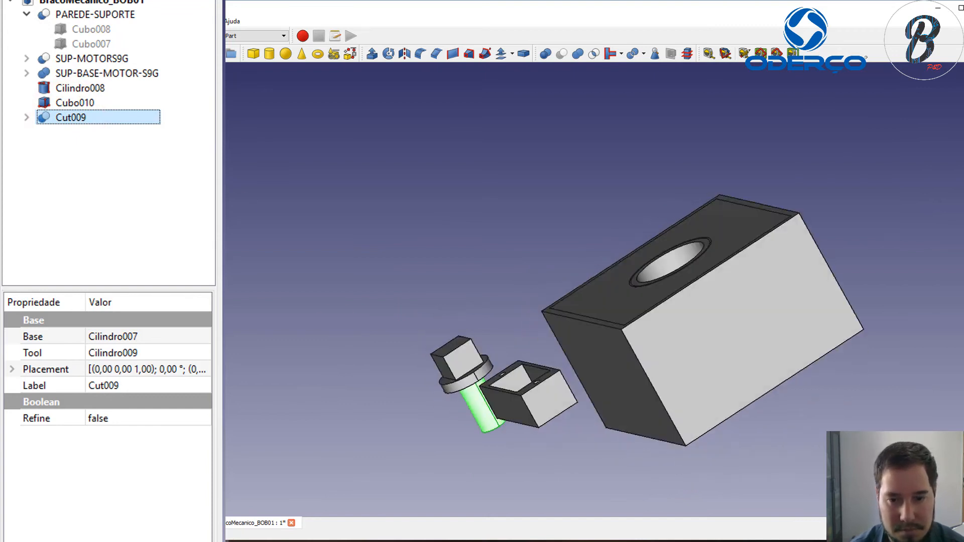
left_click(74, 104)
left_click(76, 91)
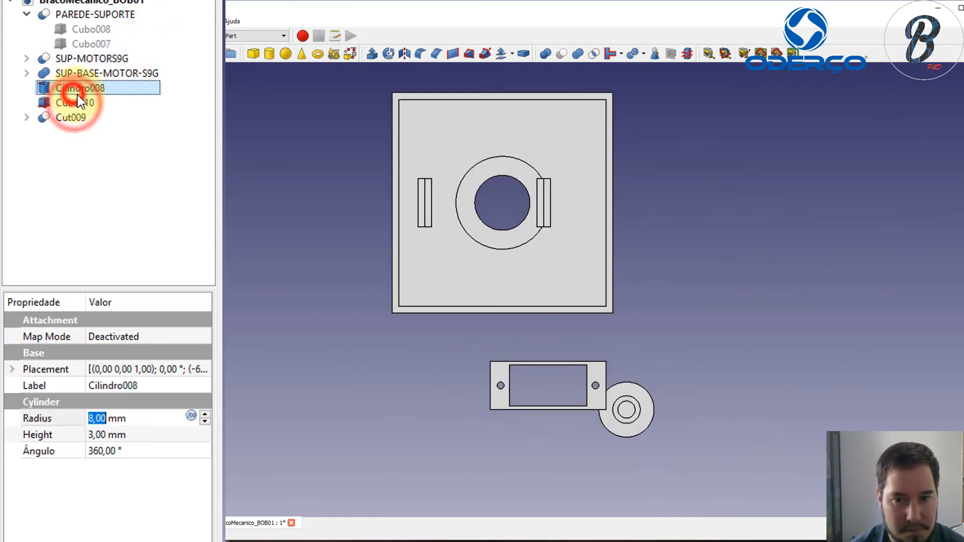
left_click(76, 102)
left_click(81, 90)
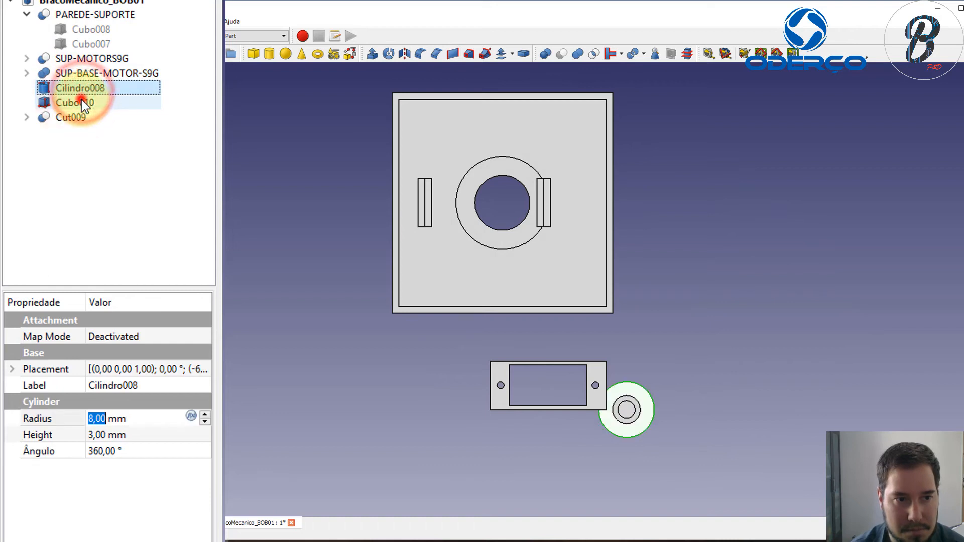
left_click(75, 118, "shift")
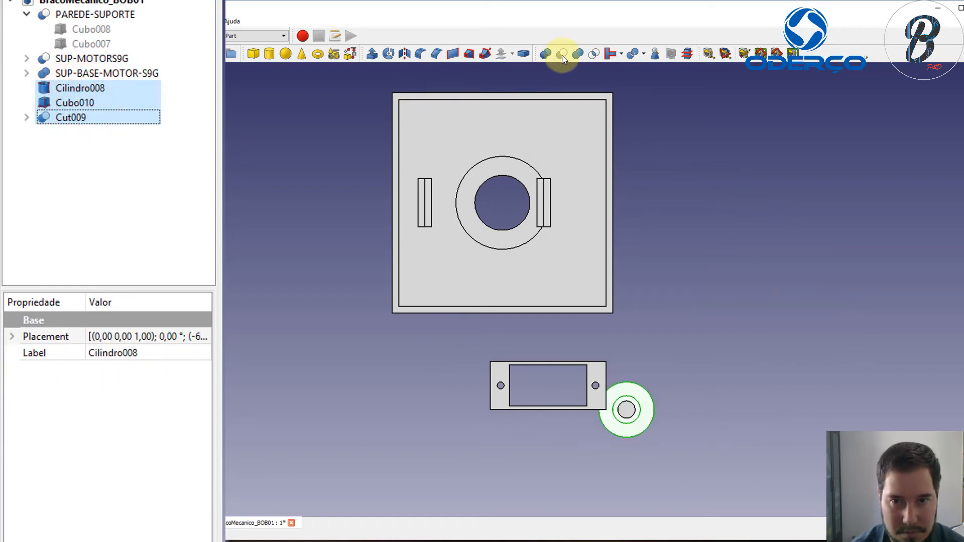
left_click(576, 53)
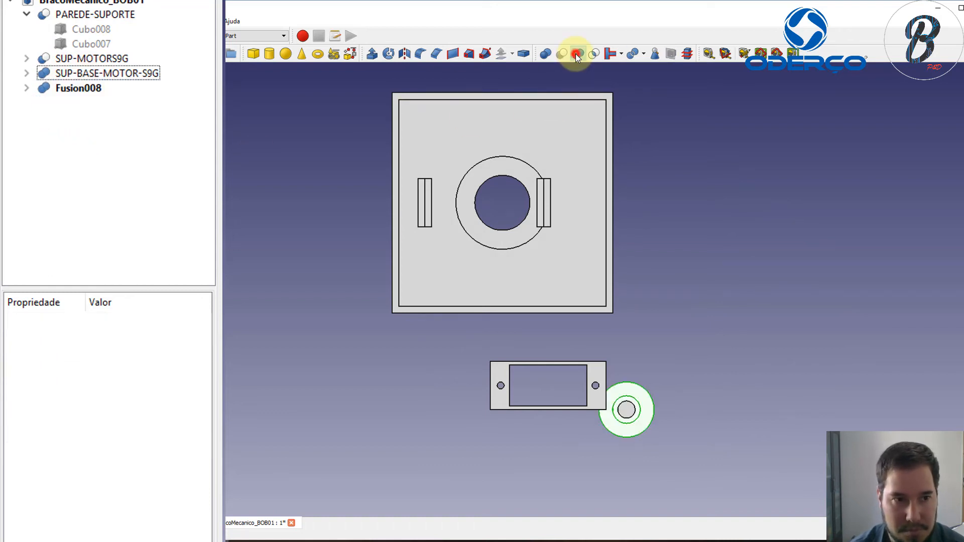
Step: Rename the new fusion as EIXO-MOTORS9G-BASE
left_click(90, 90)
right_click(89, 89)
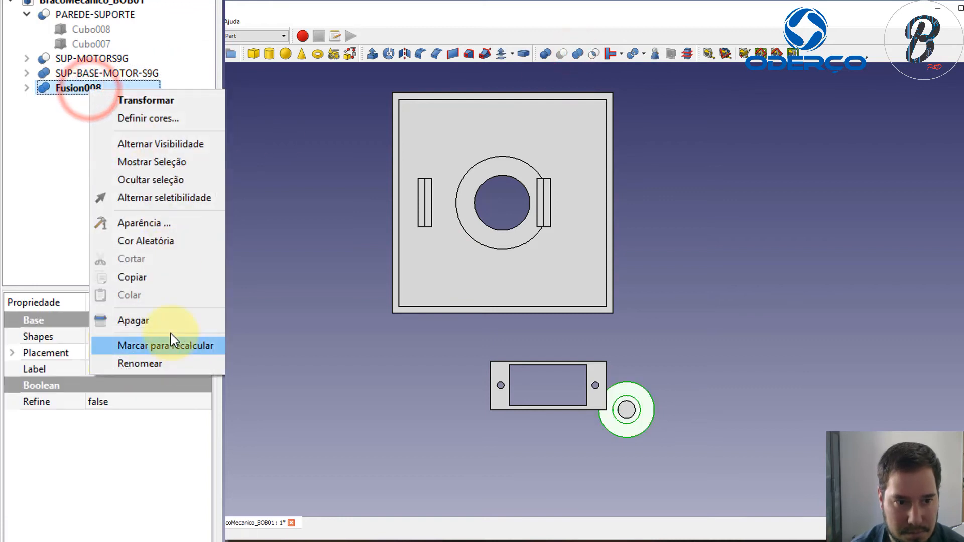
left_click(151, 367)
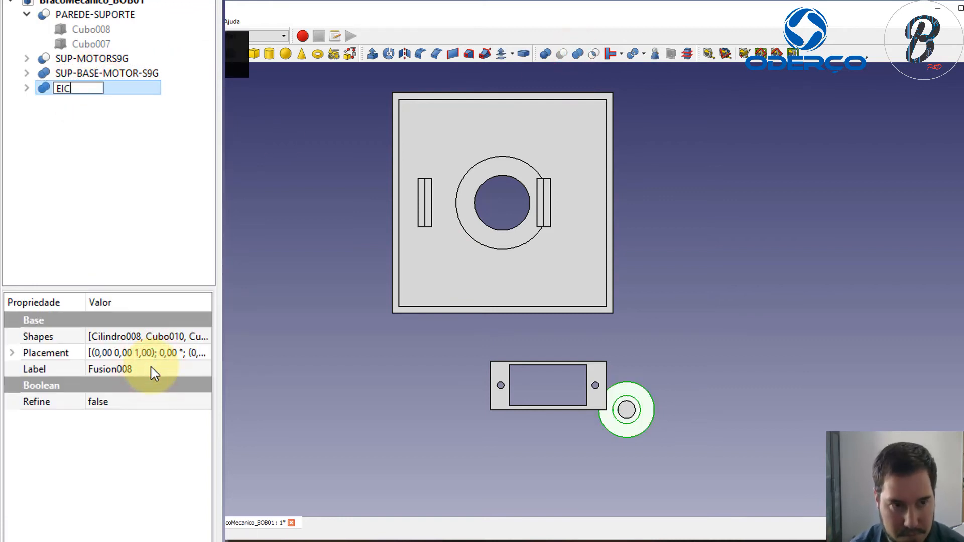
type("EIXO-MOTORS9G")
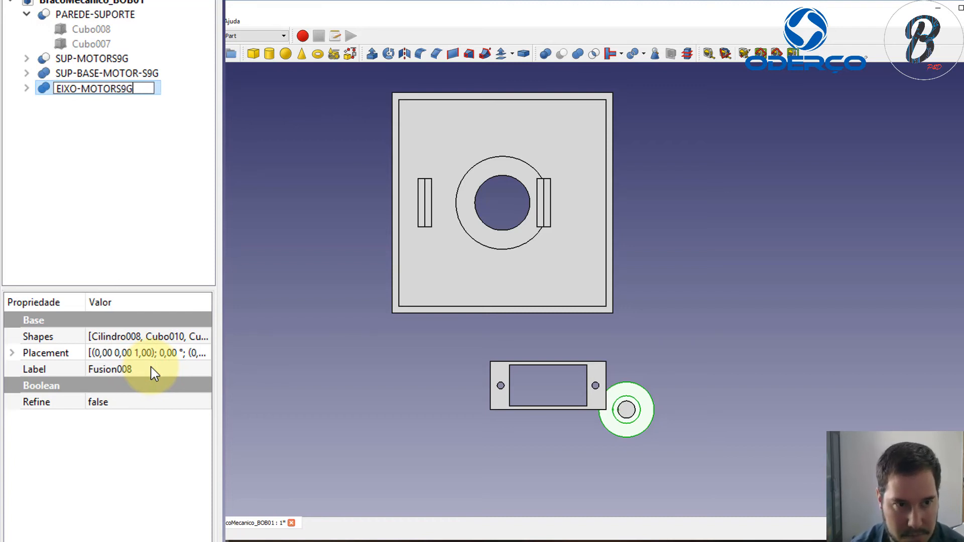
type("-BASE")
key("Return")
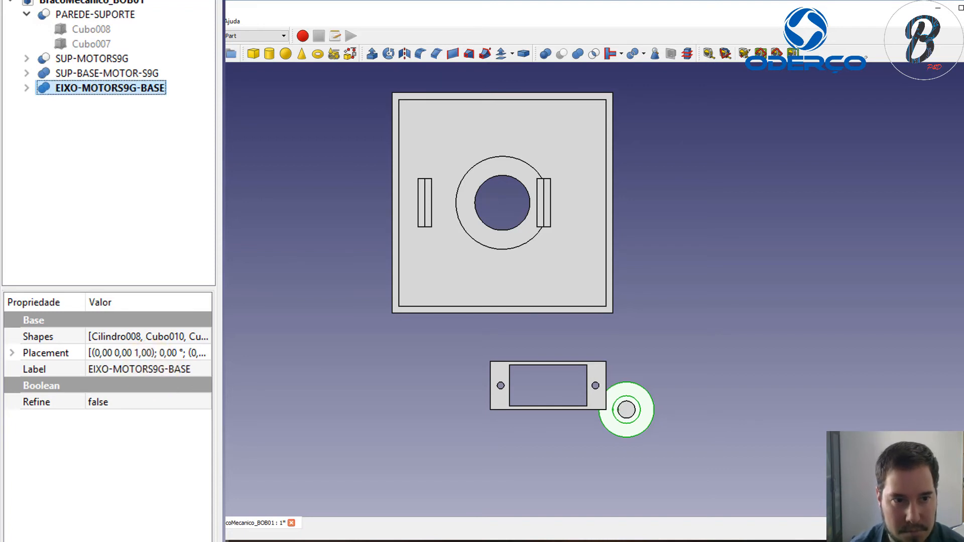
Step: Export the EIXO-MOTORS9G-BASE part for 3D printing
left_click(778, 369)
left_click(79, 168)
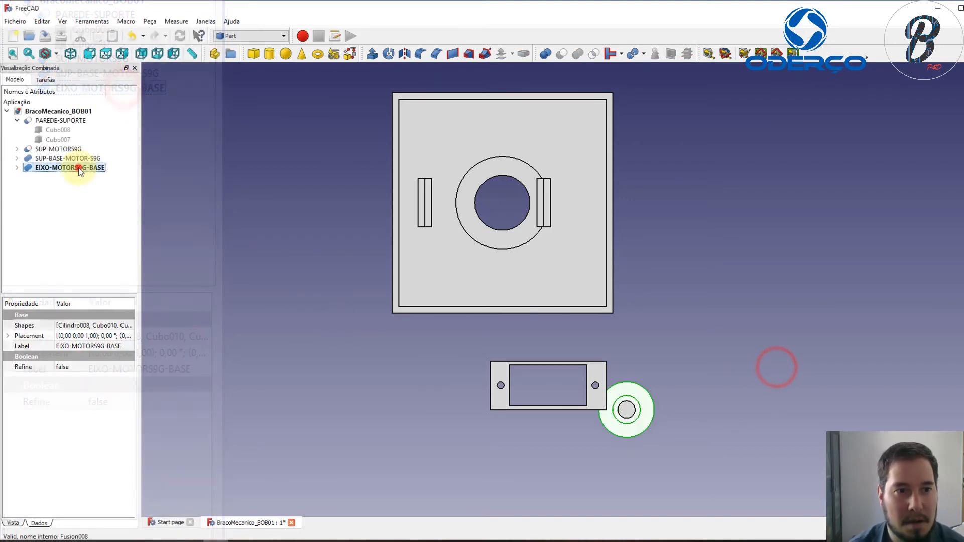
left_click(16, 21)
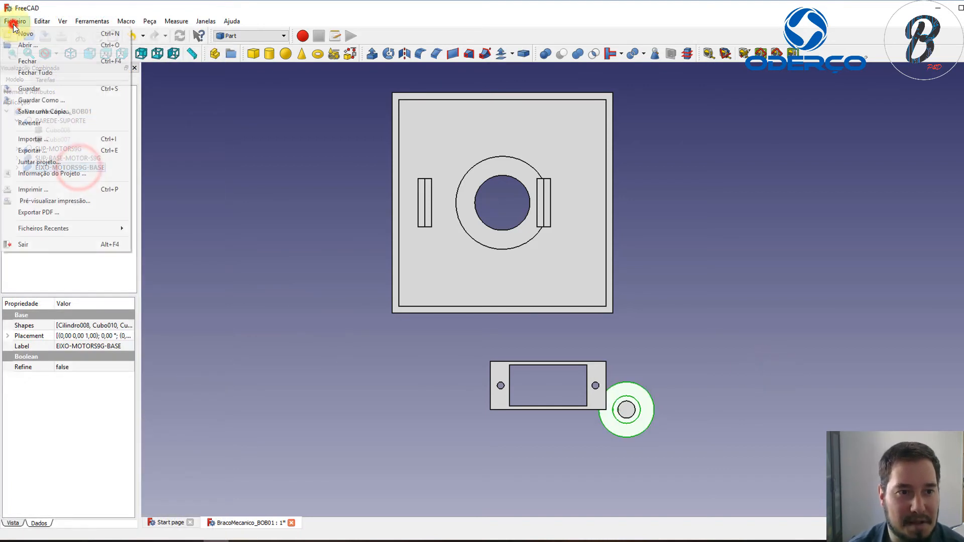
left_click(33, 151)
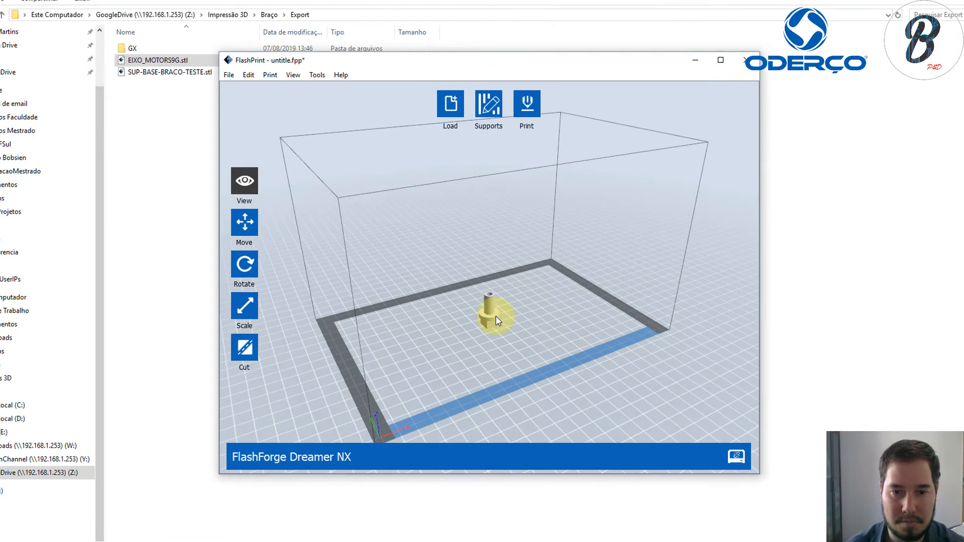
Step: In FlashPrint, generate automatic supports for the pin and leave support editing without saving them to the file
scroll(477, 313, "up", 5)
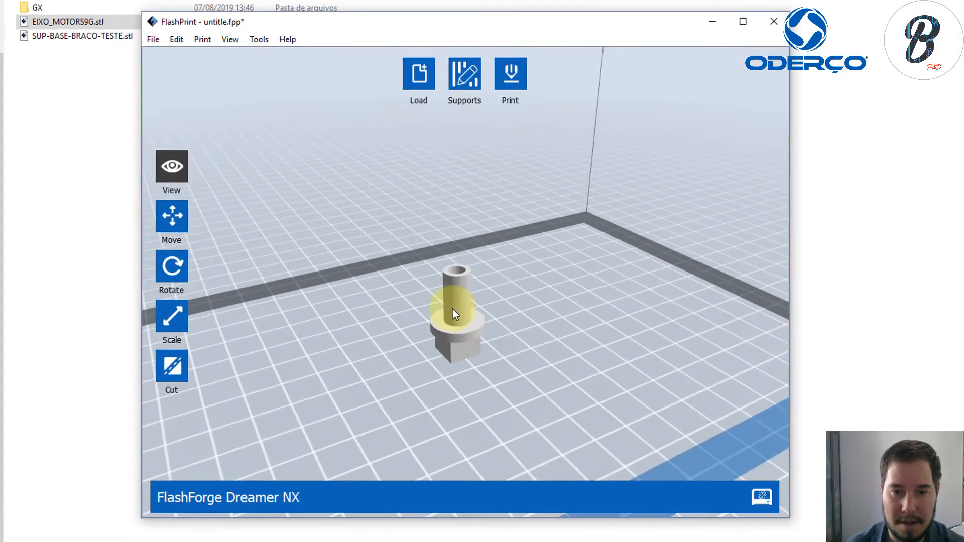
left_click(460, 68)
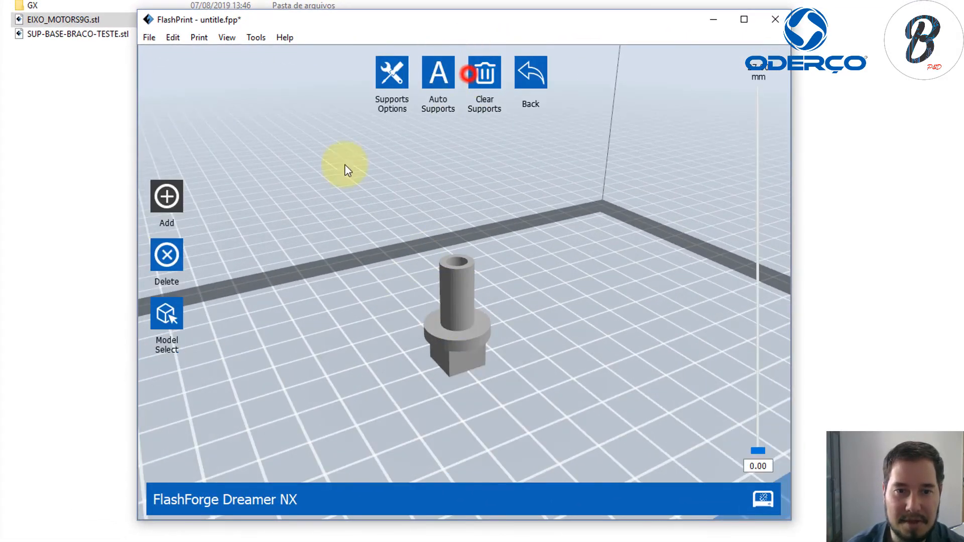
left_click(437, 78)
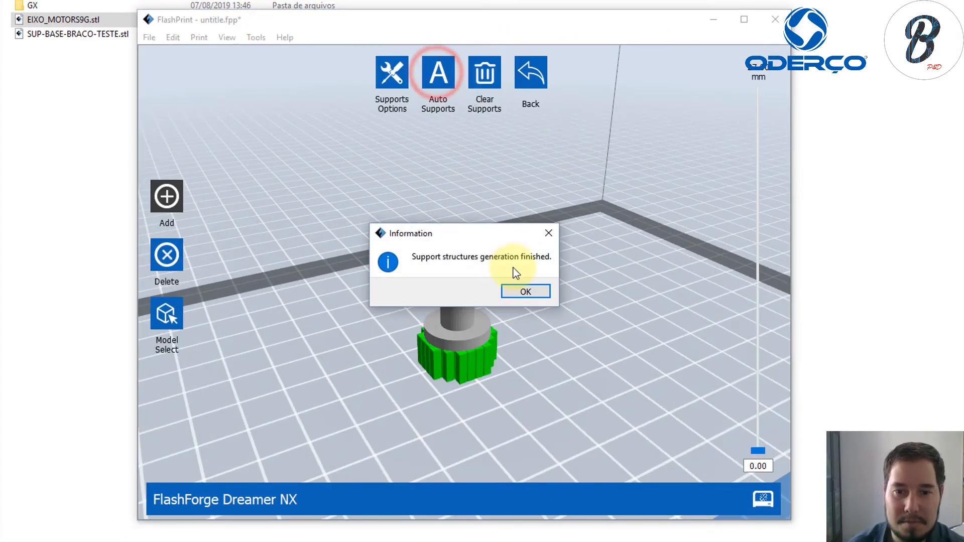
left_click(523, 287)
left_click(533, 88)
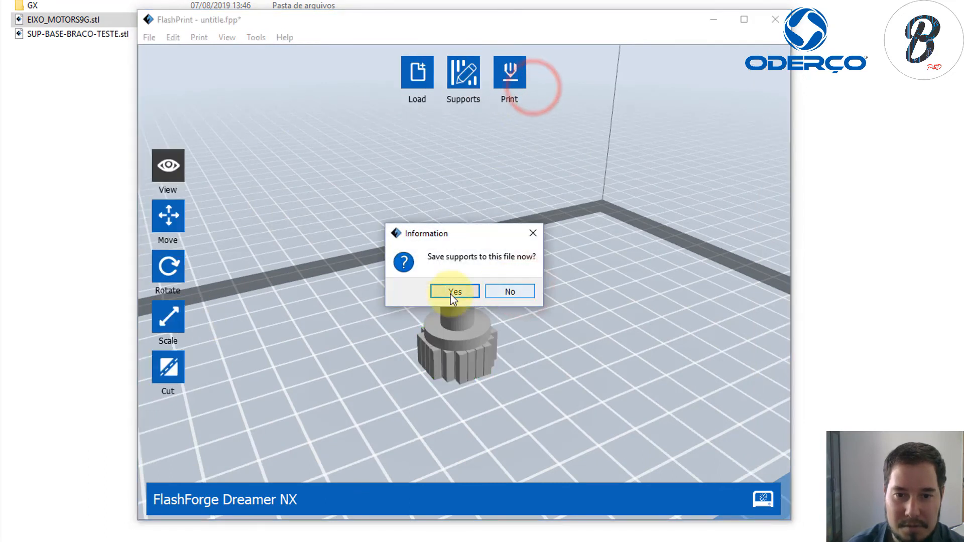
left_click(492, 293)
Step: Slice the pin with the PLA - LOW profile and save it in the GX folder as EIXO_MOTORS9G.gx, replacing the existing file
left_click(506, 76)
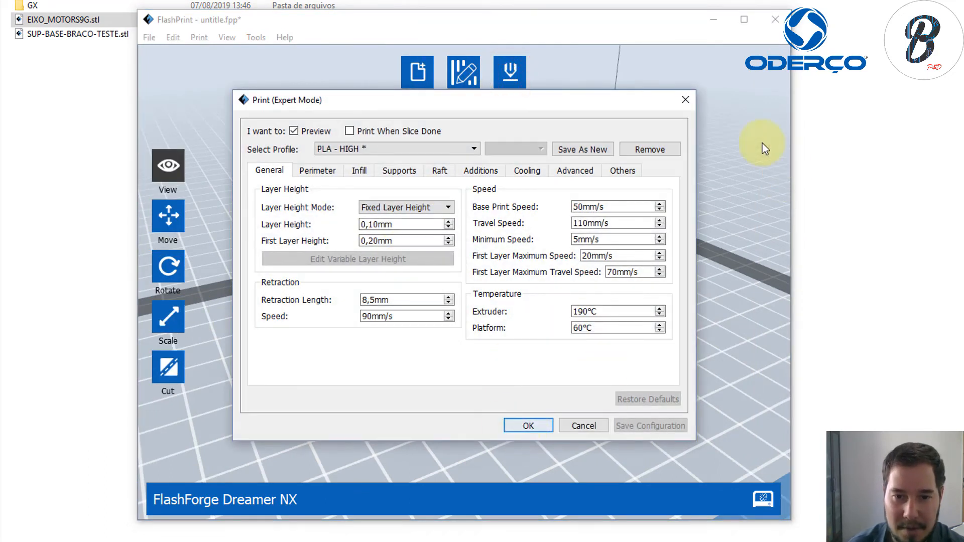
left_click(374, 149)
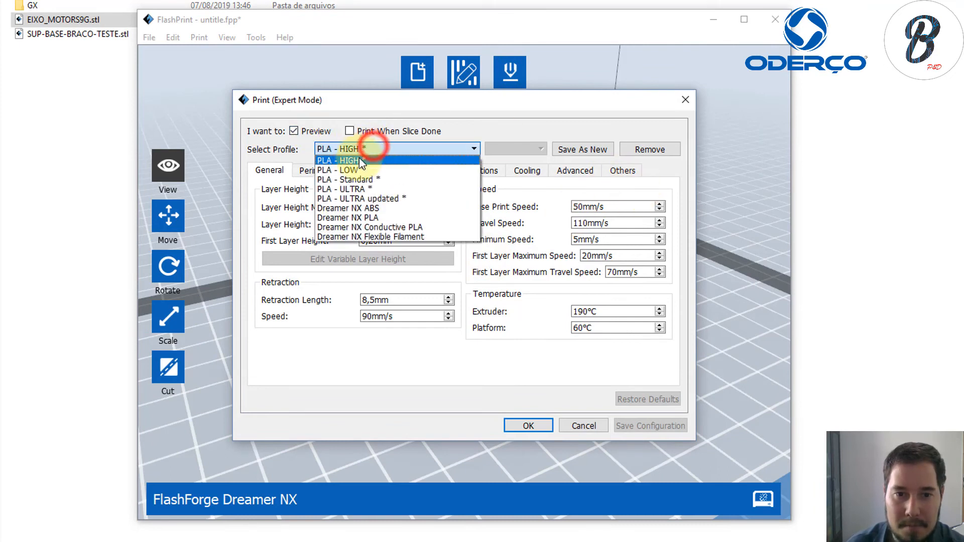
left_click(379, 170)
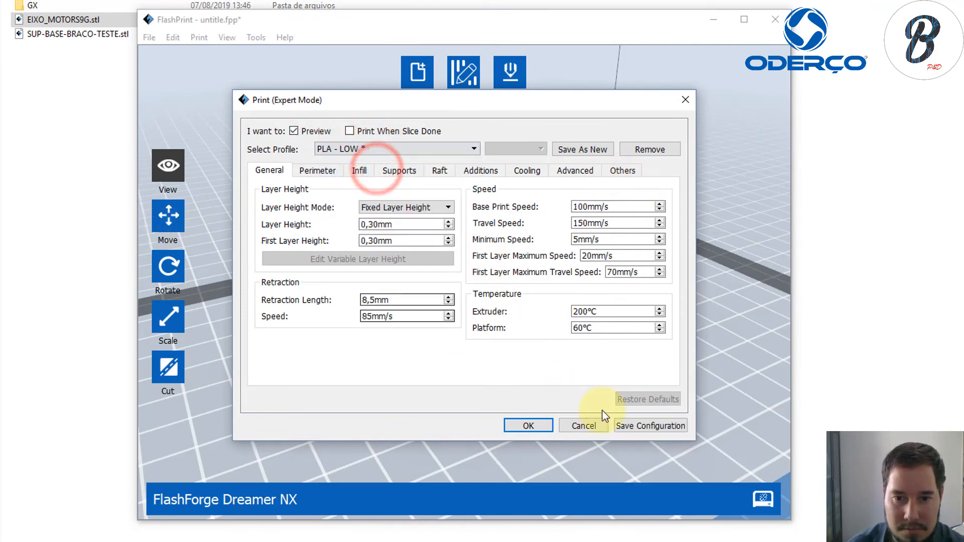
left_click(527, 425)
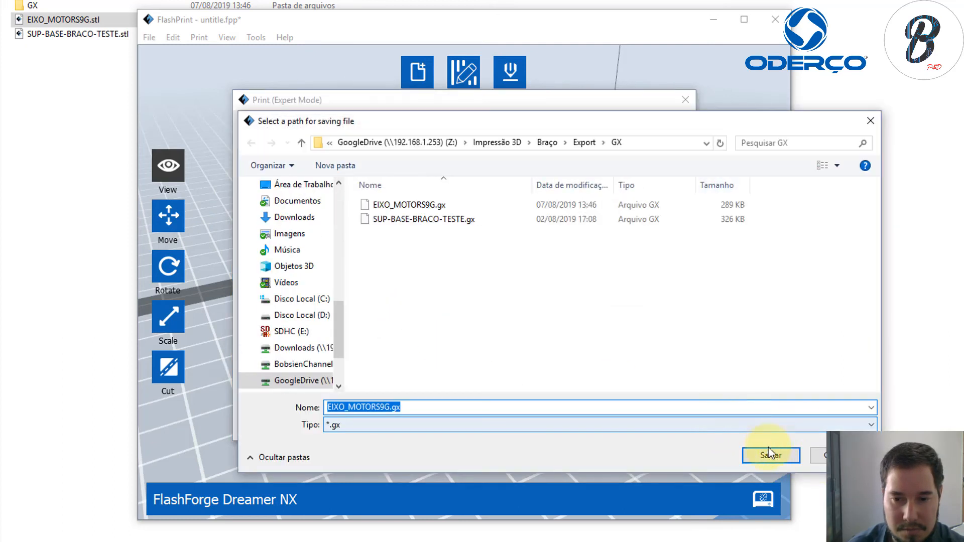
left_click(766, 453)
left_click(493, 281)
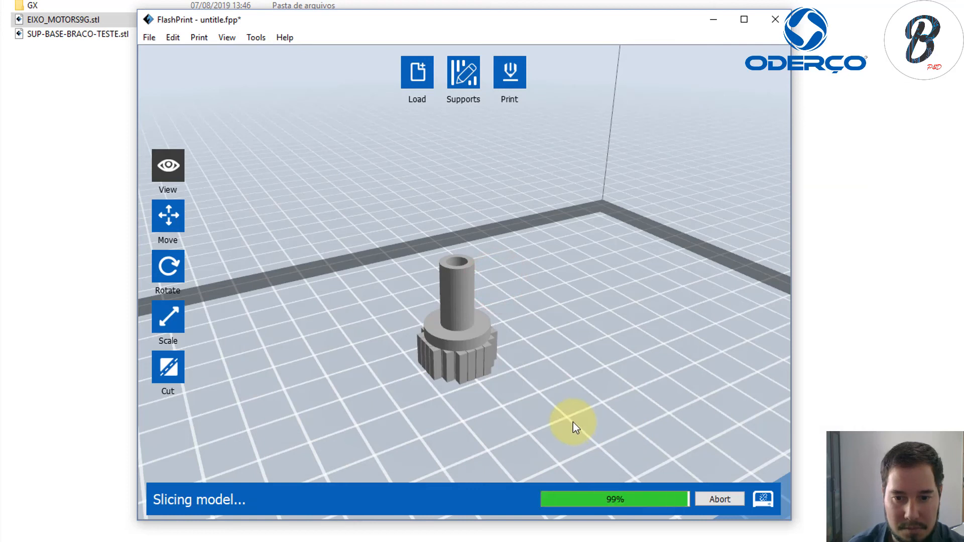
Step: Connect to the FlashForge Dreamer NX over Wi-Fi and send it the sliced pin for printing
left_click(666, 119)
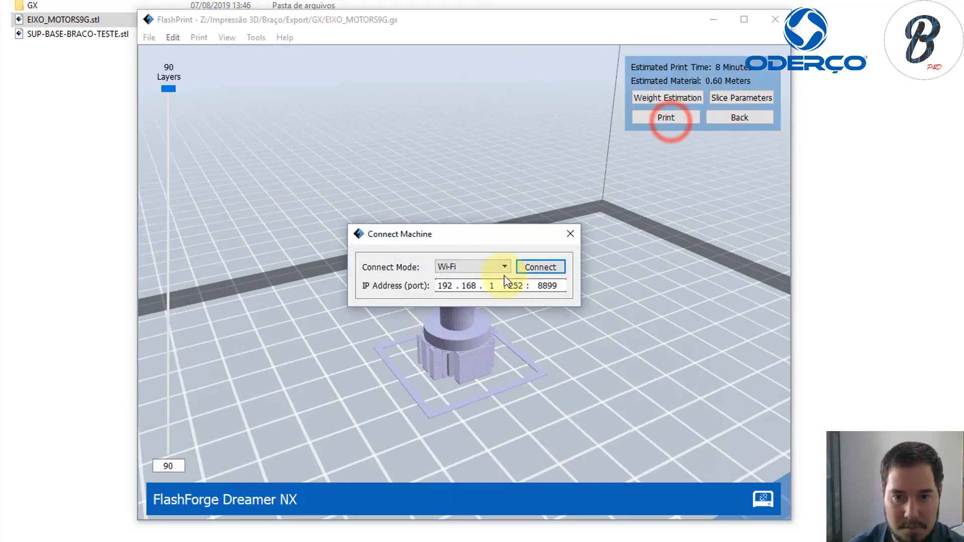
left_click(544, 266)
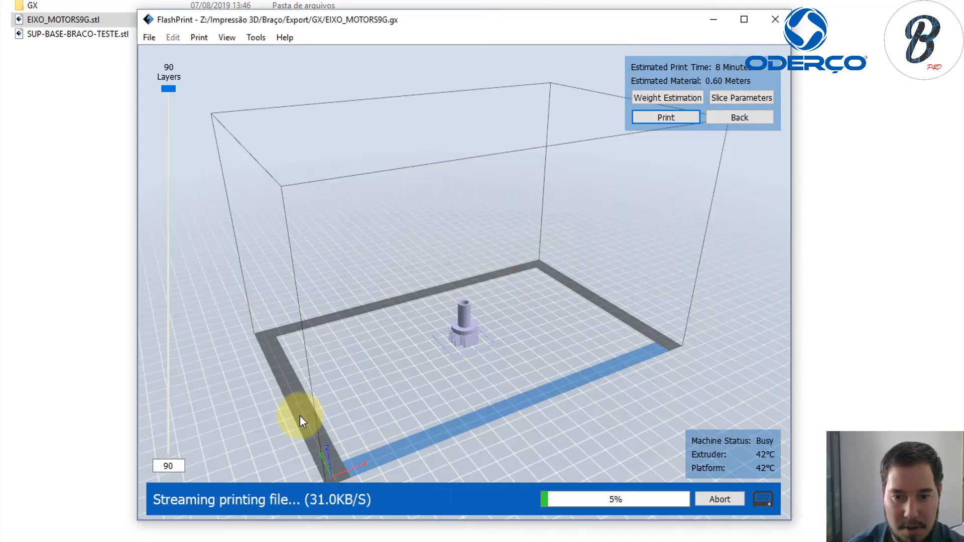